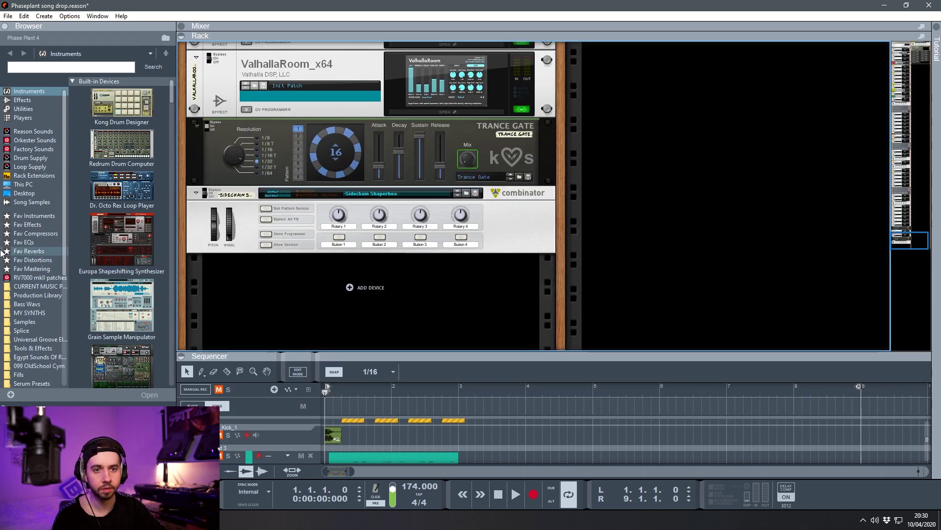
Add a Phase Plant synth from the favourite instruments to the end of the rack.
left_click(27, 216)
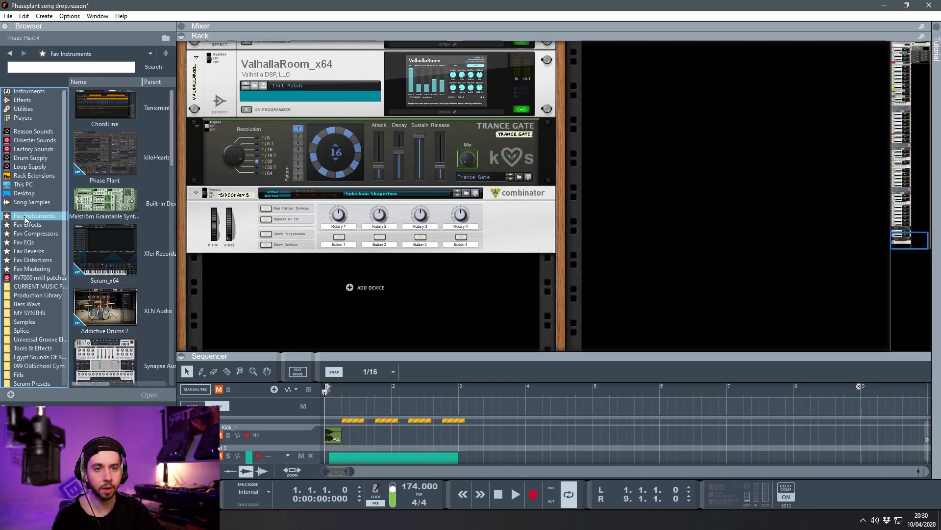
left_click_drag(105, 154, 252, 316)
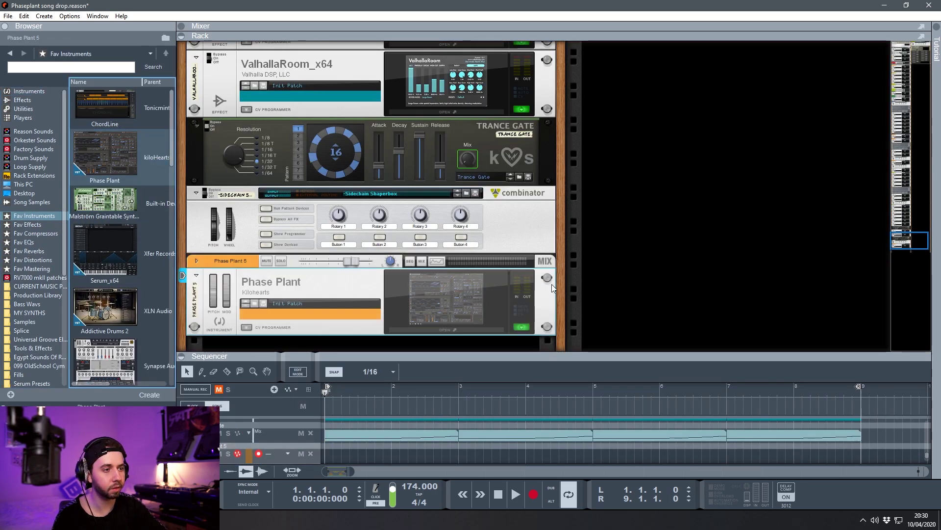
right_click(548, 299)
left_click(592, 457)
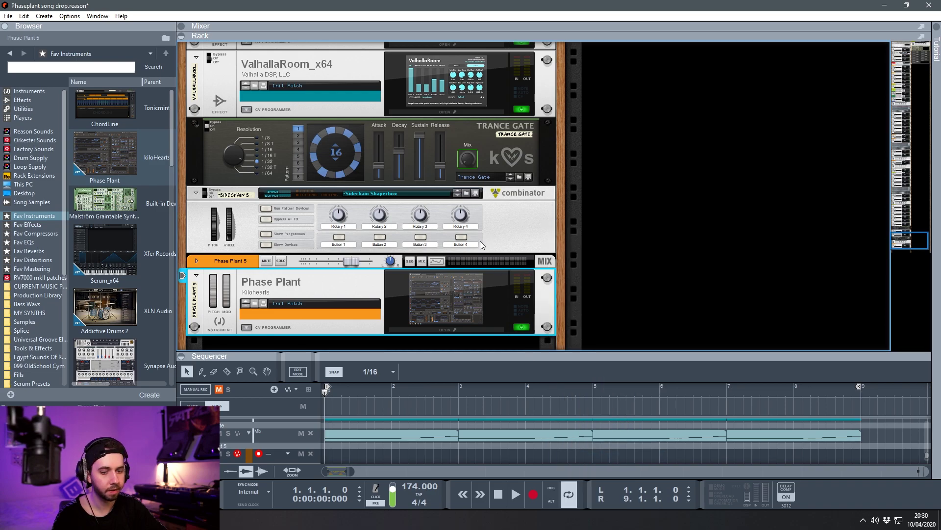
Show the on-screen piano keys, open the new Phase Plant's editor and play a note on it.
key("F4")
left_click(423, 302)
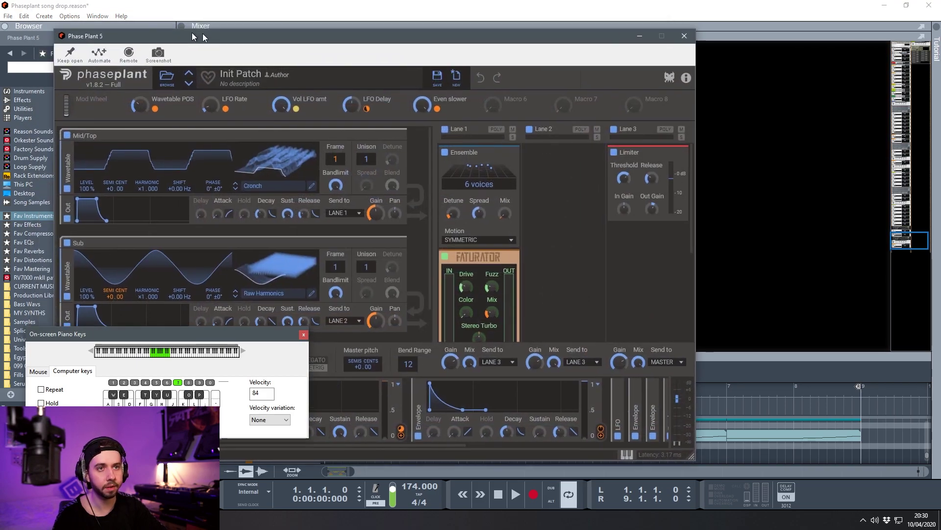
key("a")
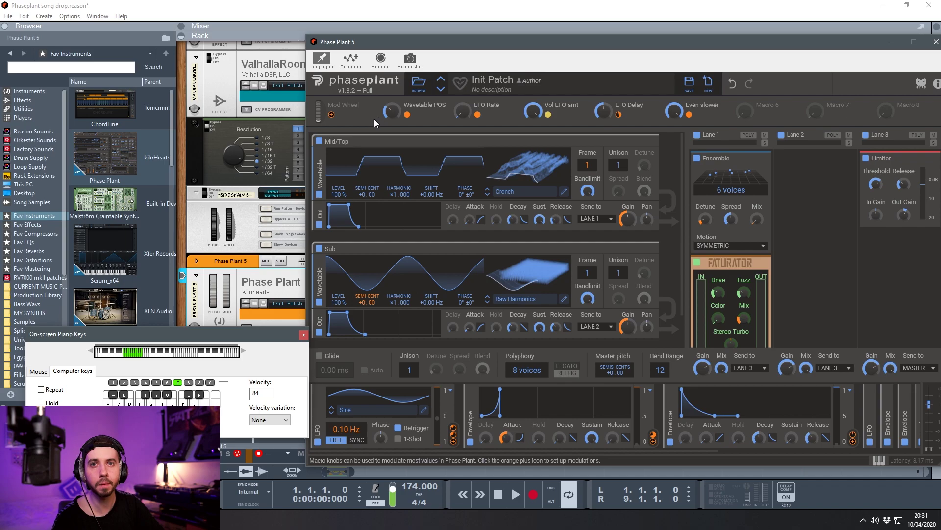
Try out the Wavetable POS macro by raising it, and undo the change.
left_click(392, 113)
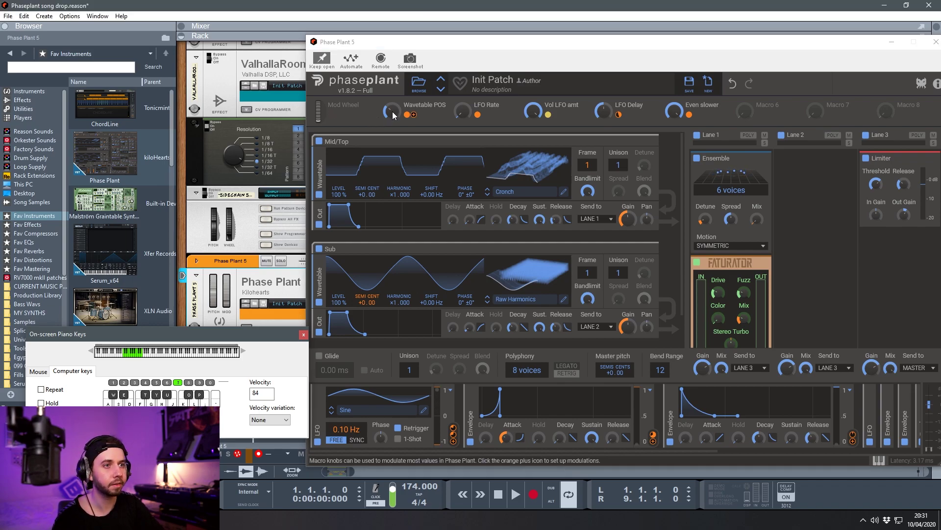
mouse_move(393, 114)
left_mouse_down()
mouse_move(393, 82)
mouse_move(392, 97)
left_mouse_up()
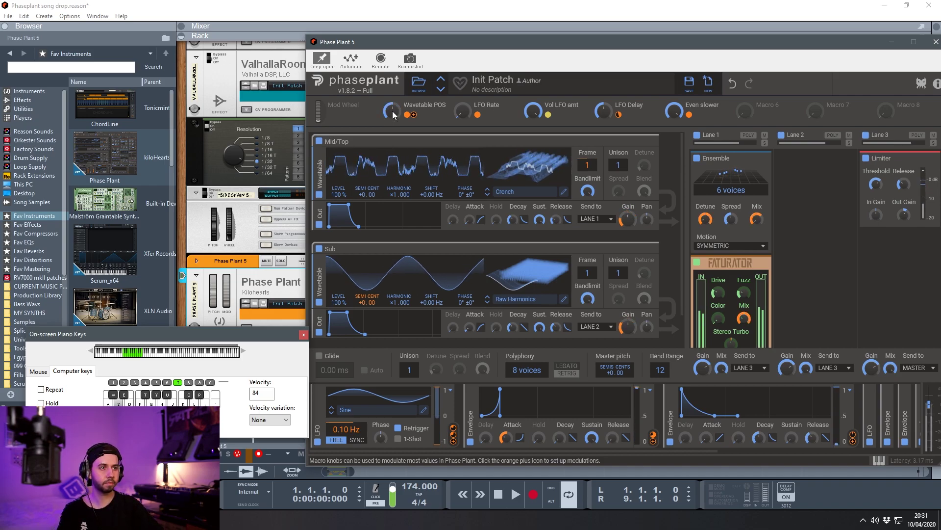
key("ctrl+z")
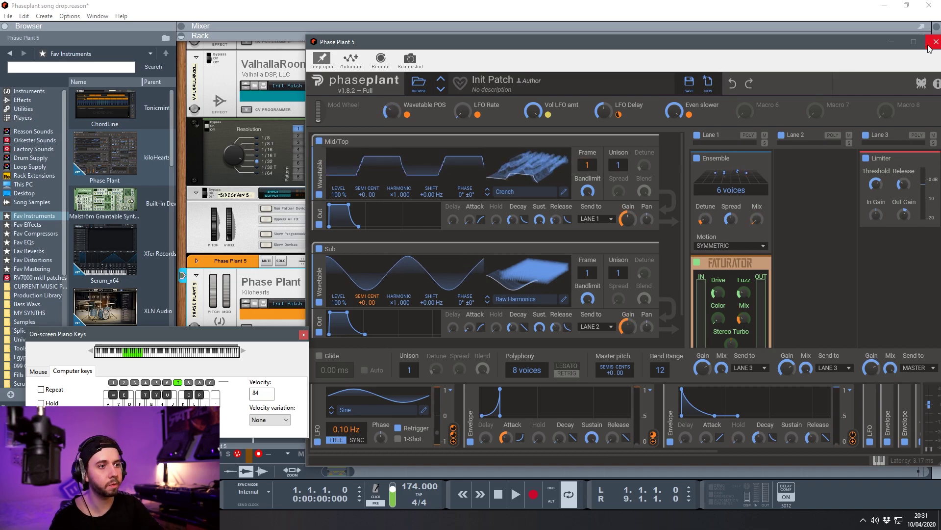
Close the Phase Plant editor and the on-screen piano keys, and enlarge the sequencer area.
left_click(935, 42)
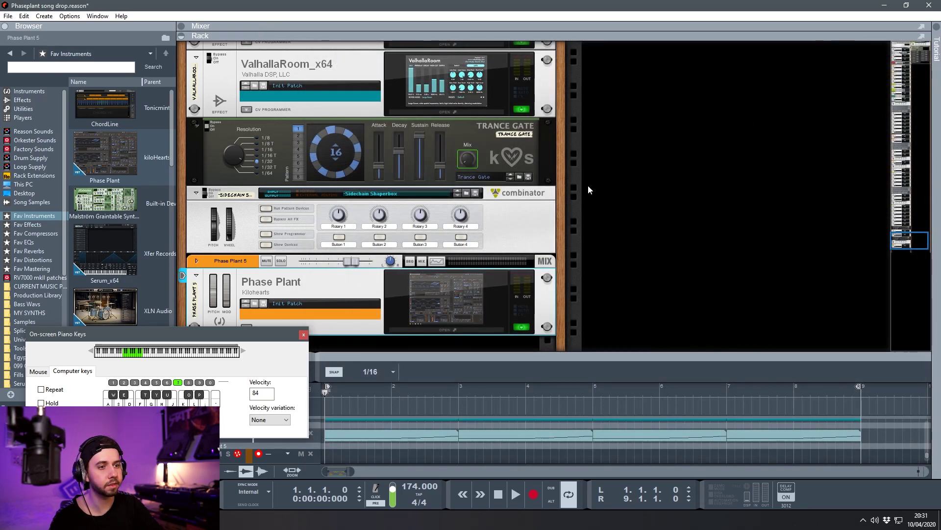
left_click(303, 334)
left_click_drag(344, 352, 366, 99)
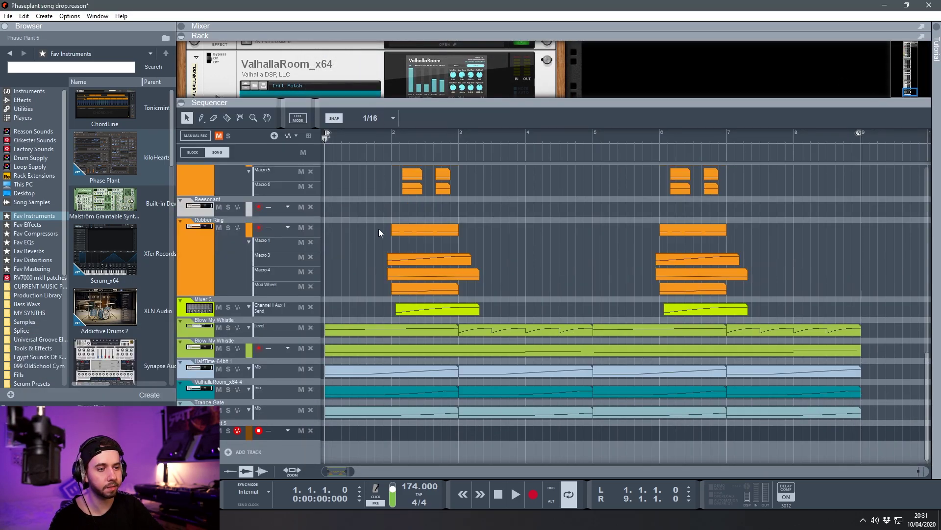
Mute the other sound tracks in the sequencer and play back the Phase Plant 5 part on its own.
scroll(225, 308, "up", 5)
left_click(219, 218)
left_click(219, 374)
scroll(217, 374, "down", 5)
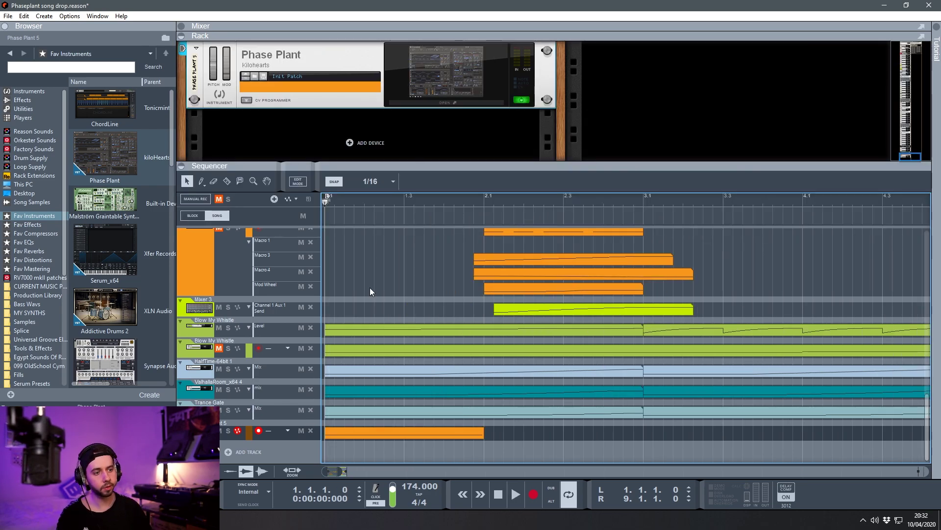
key("space")
key("space")
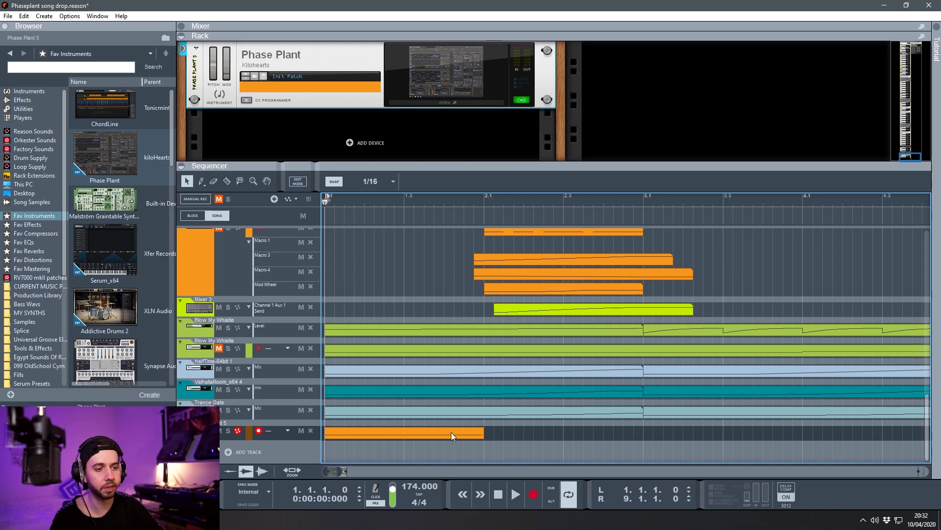
Open the Phase Plant 5 editor beside the track list and raise its LFO Rate macro to 8 %.
left_click(470, 70)
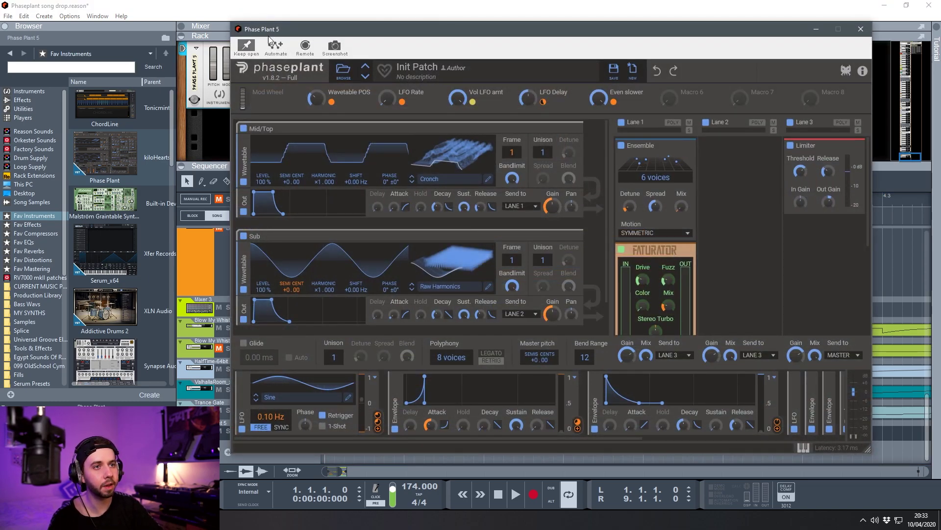
left_click_drag(263, 40, 412, 33)
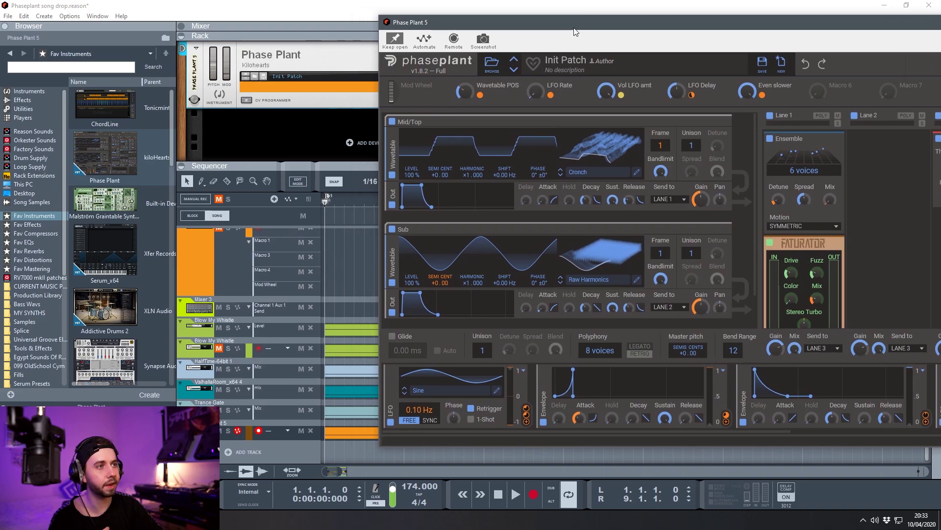
left_click_drag(576, 32, 600, 31)
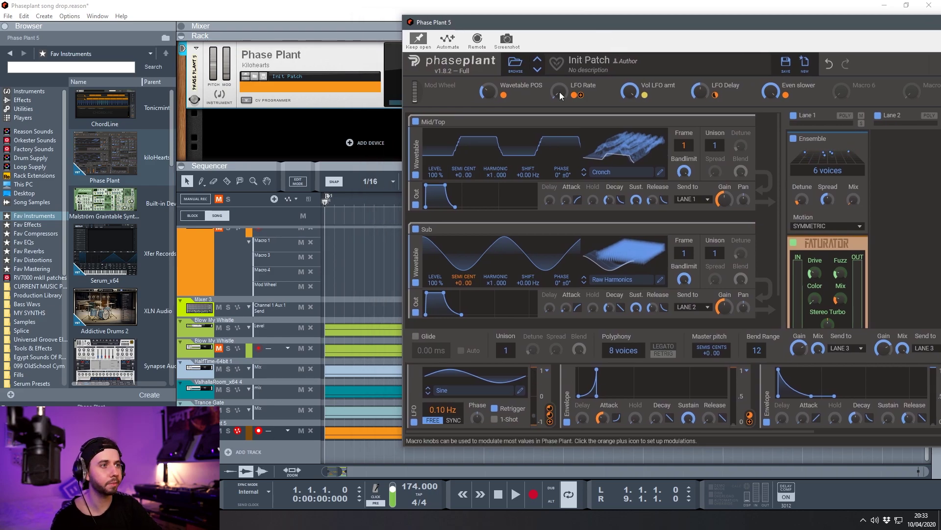
left_click_drag(560, 93, 560, 84)
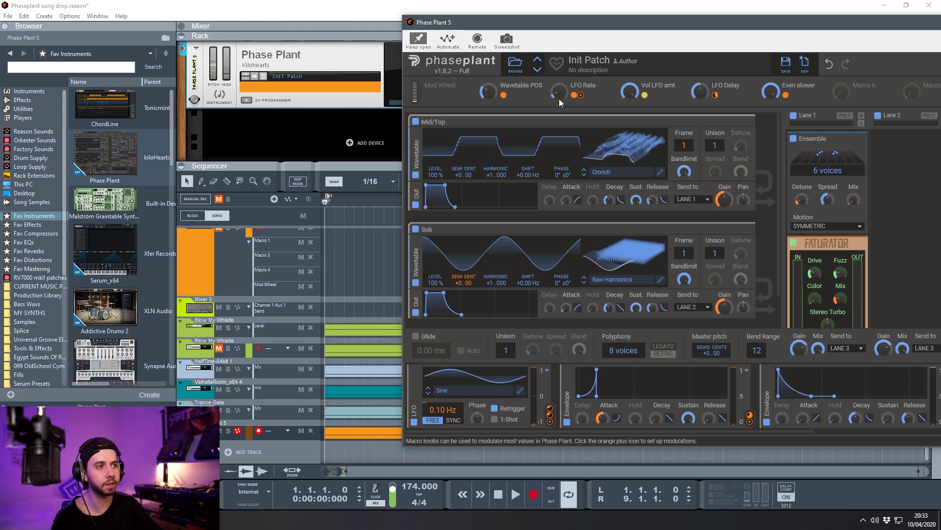
mouse_move(559, 100)
left_mouse_down()
mouse_move(559, 112)
mouse_move(559, 89)
left_mouse_up()
Play the bass part repeatedly to hear the effect of the LFO Rate macro, and move the editor window aside.
key("space")
key("space")
key("space")
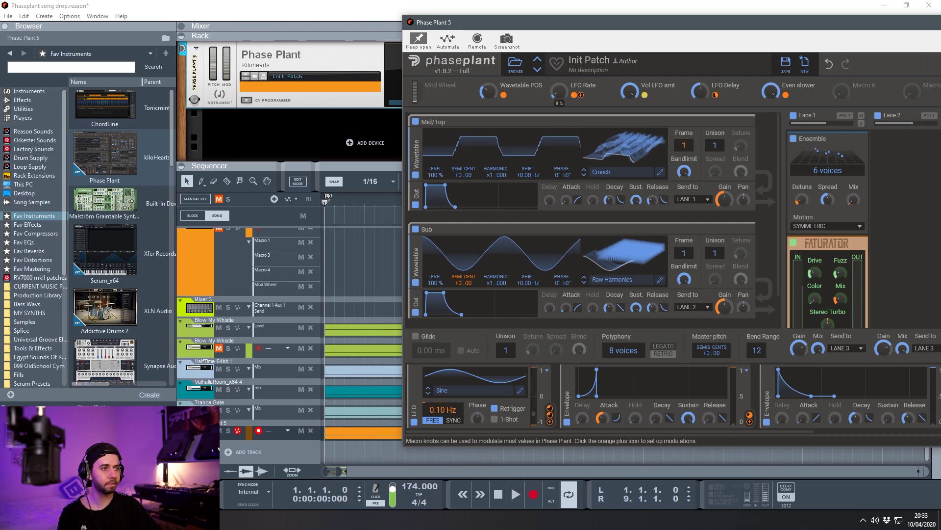
key("space")
key("space")
key("space")
key("space")
key("space")
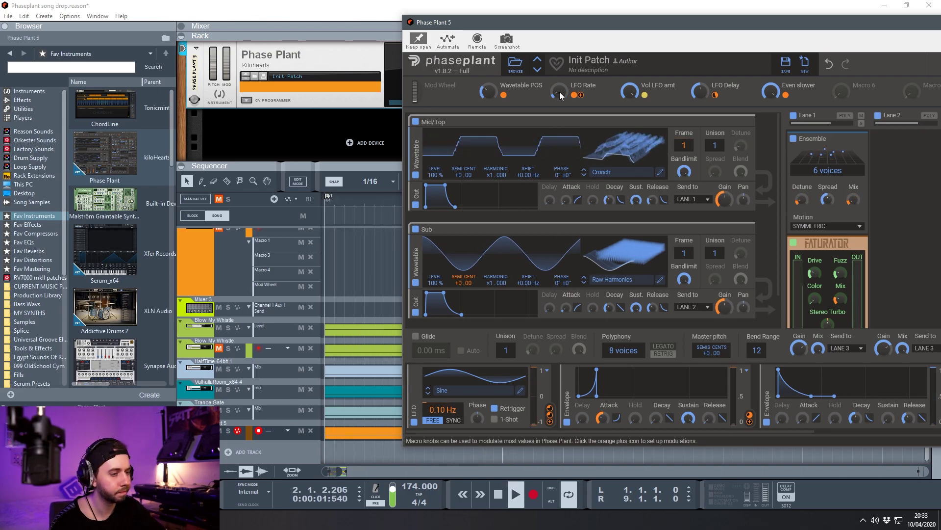
key("space")
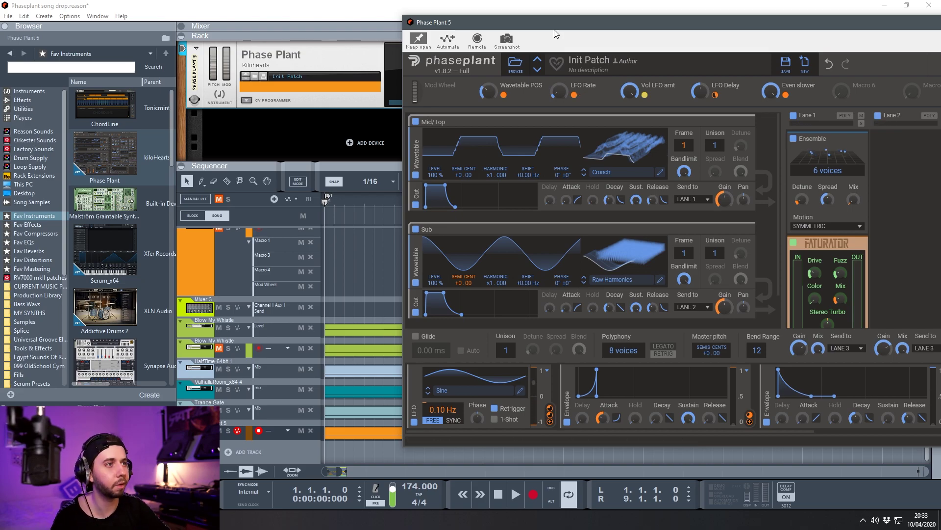
left_click_drag(546, 25, 397, 26)
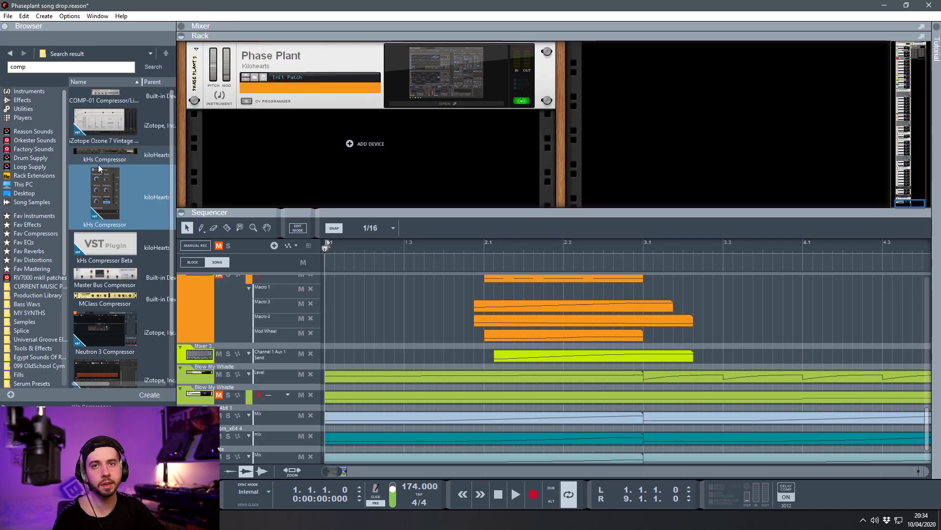
Try a kHs Compressor below Phase Plant, inspecting its sidechain inputs on the rear, and remove it.
left_click(107, 153)
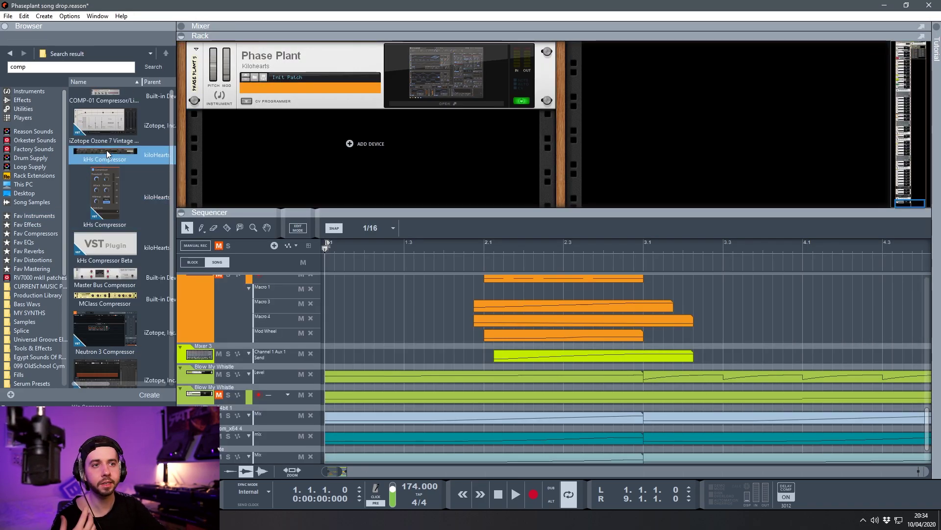
left_click_drag(107, 152, 355, 122)
key("Tab")
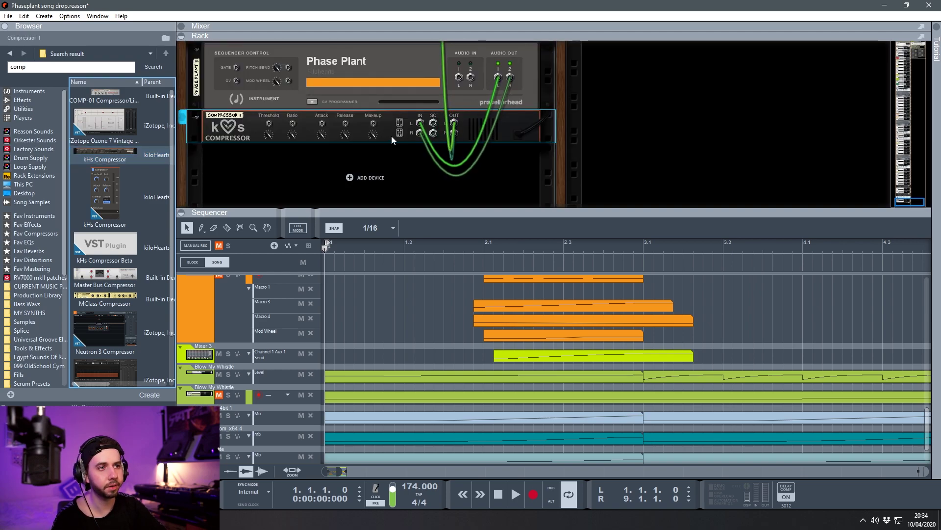
key("Tab")
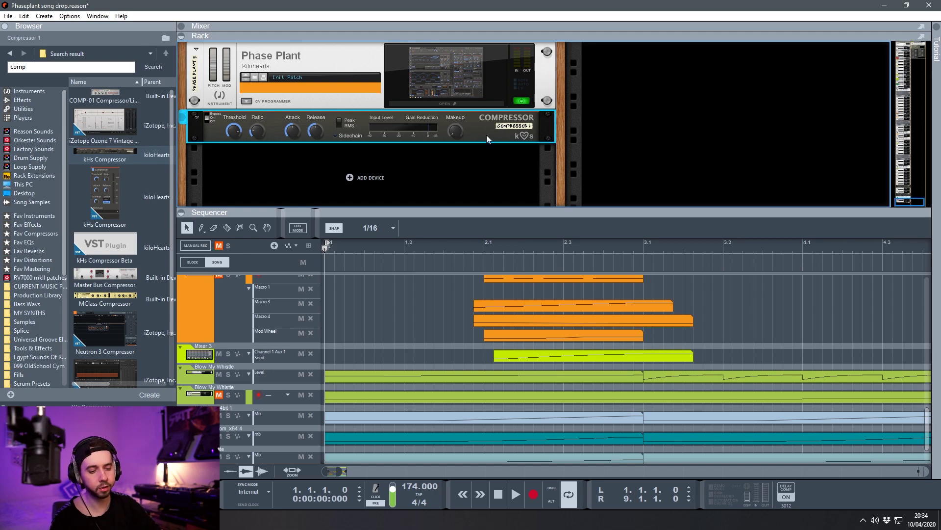
key("Delete")
key("Return")
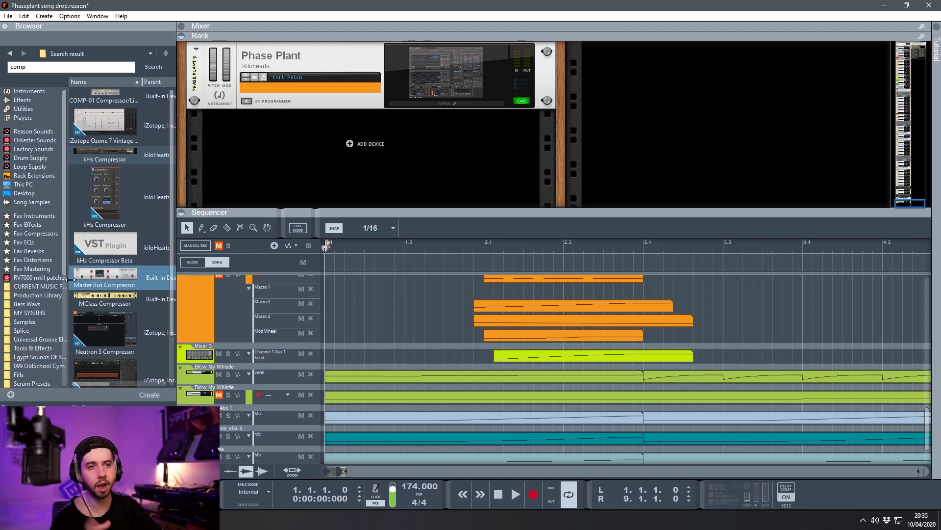
Insert the -Sidechain Shaperbox.cmb combinator patch from Tools & Effects below Phase Plant 5.
left_click_drag(478, 212, 476, 109)
scroll(472, 297, "up", 10)
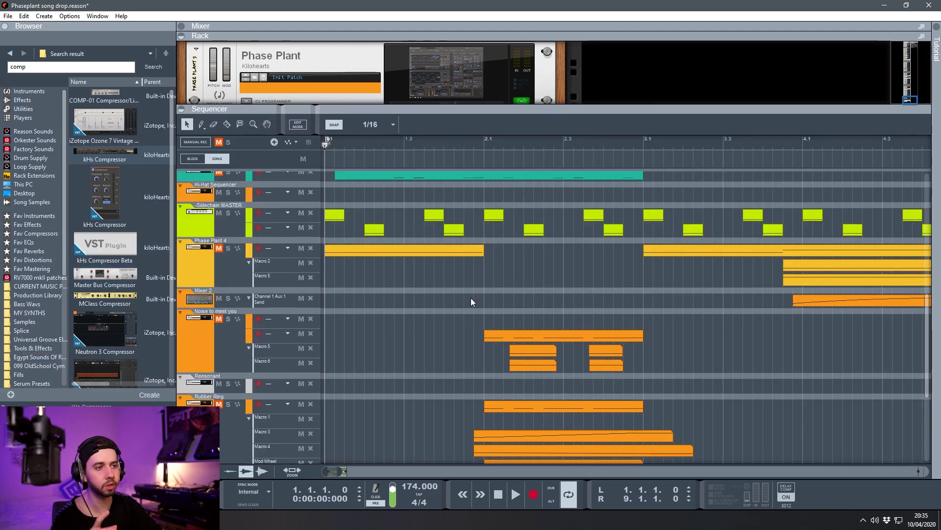
left_click_drag(511, 109, 490, 277)
left_click_drag(120, 126, 345, 188)
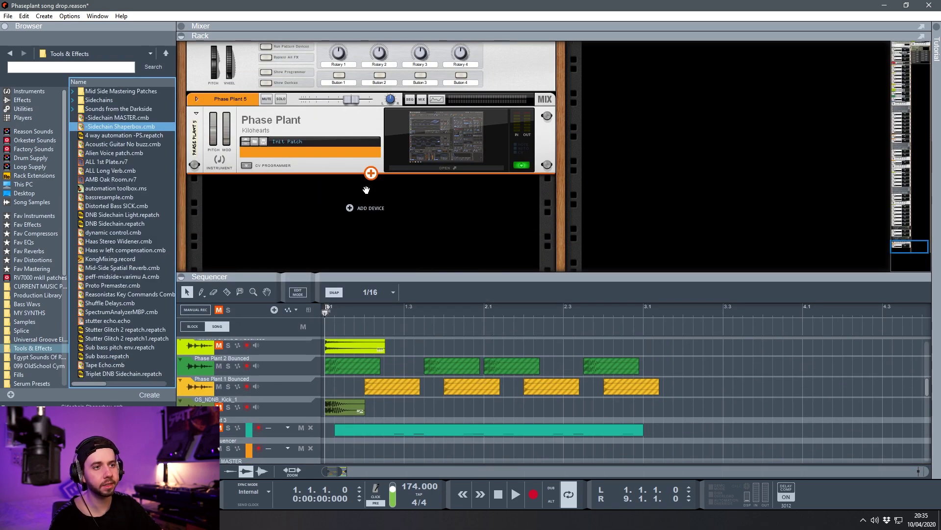
On the rear of the rack, cable the sidechain control signals to the new Sidechain Shaperbox combinator's Gate In and CV In.
key("Tab")
left_click_drag(205, 207, 721, 172)
scroll(651, 201, "up", 20)
scroll(662, 177, "down", 6)
scroll(289, 184, "down", 20)
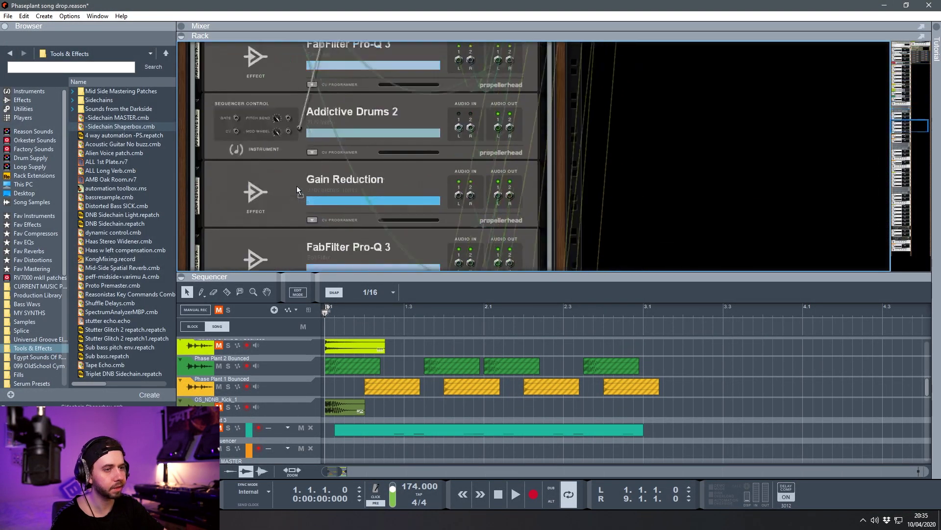
scroll(272, 191, "down", 5)
left_click_drag(279, 189, 235, 168)
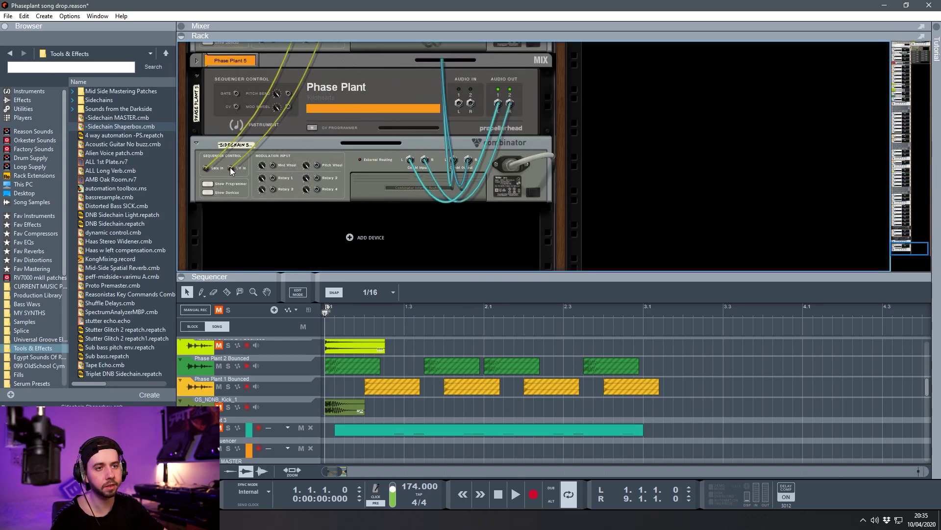
Play the loop with the Sidechain Shaperbox combinator active, switch its bypass, and play again to compare.
key("Tab")
key("space")
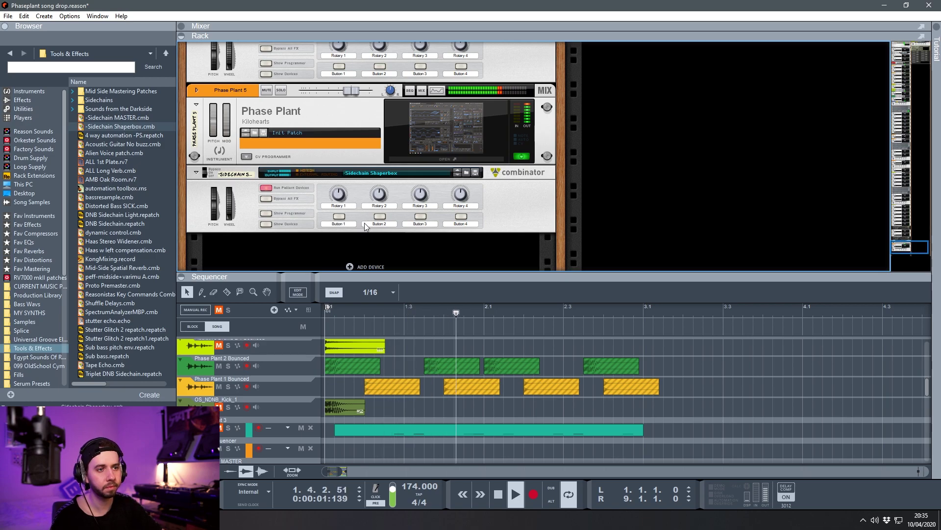
key("space")
left_click(206, 170)
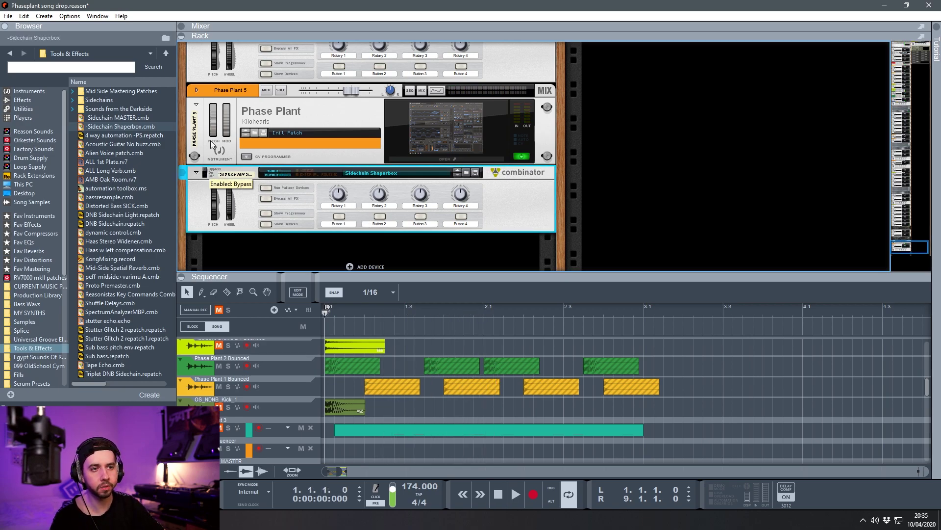
key("space")
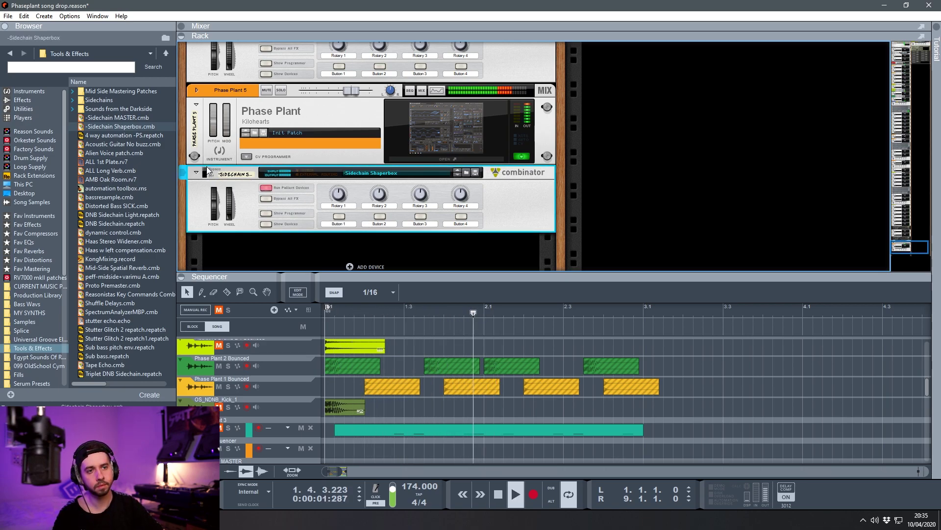
key("space")
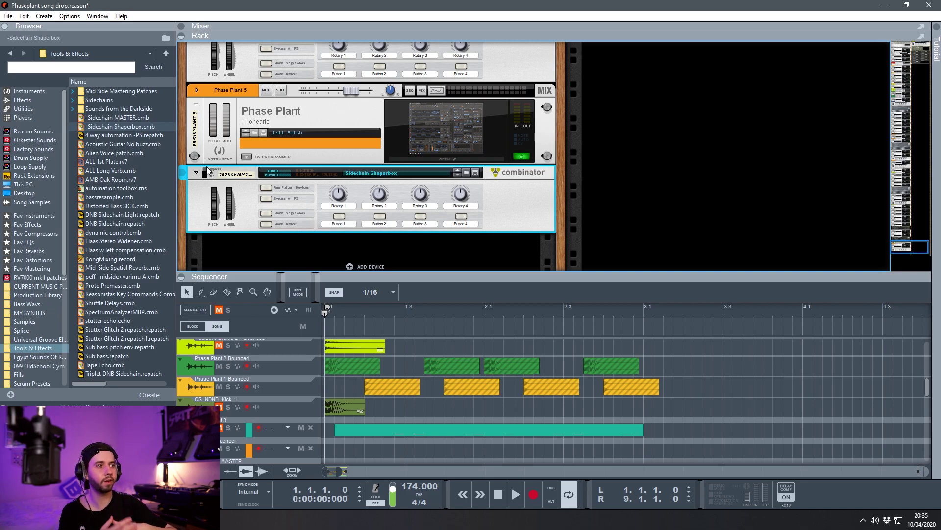
Open the iZotope Ozone 7 Imager near the top of the rack, lower its first crossover to 101, and start playback.
scroll(451, 155, "up", 15)
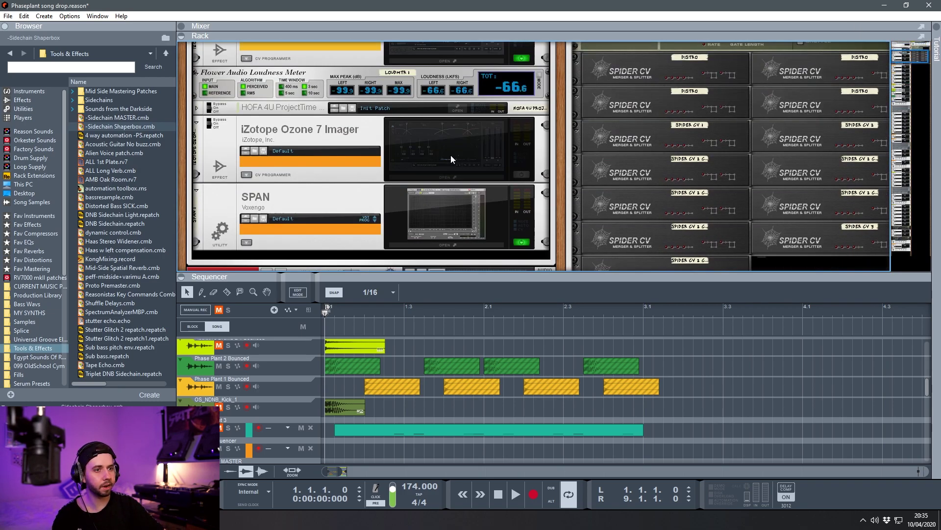
left_click(490, 192)
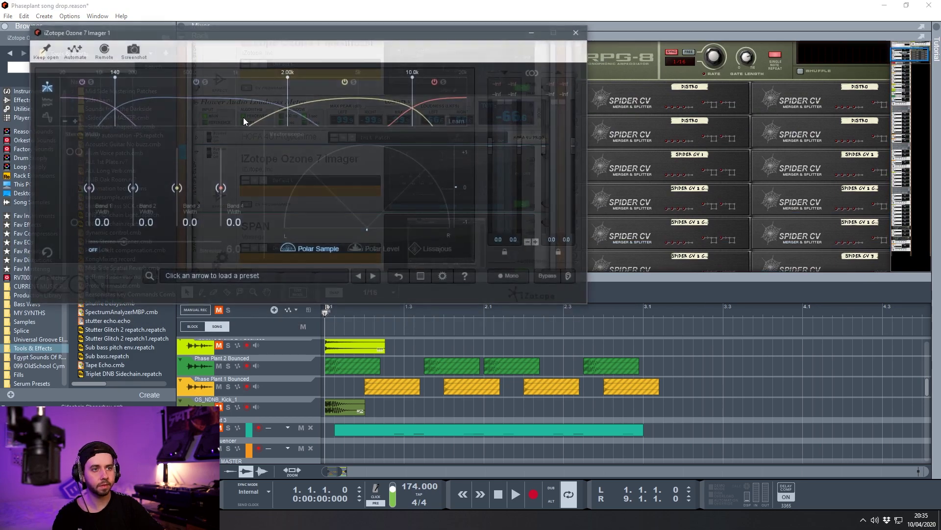
left_click_drag(128, 38, 416, 67)
left_click_drag(396, 116, 383, 115)
left_click_drag(390, 67, 437, 71)
key("space")
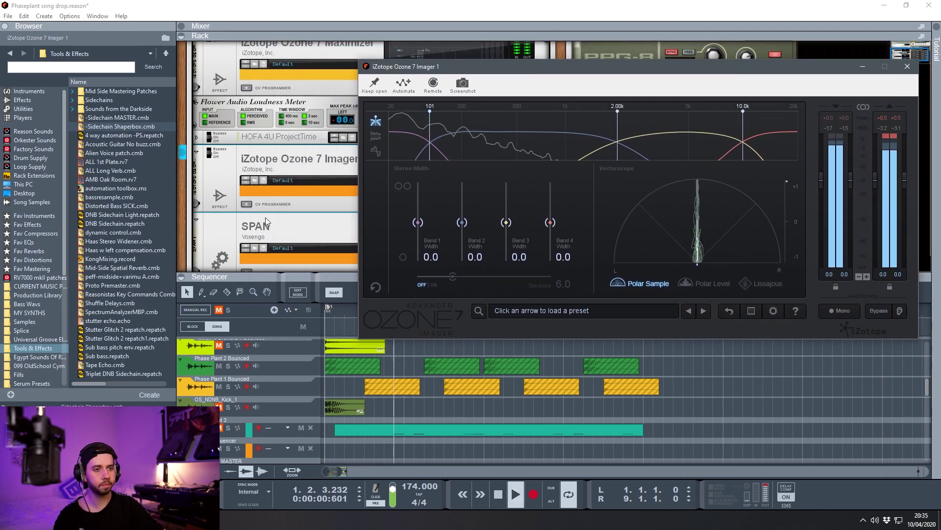
Stop playback, select the Sidechain Shaperbox combinator below Phase Plant 5 in the rack, and restart the loop.
scroll(269, 216, "down", 4)
left_click_drag(820, 69, 722, 61)
key("space")
scroll(220, 147, "down", 8)
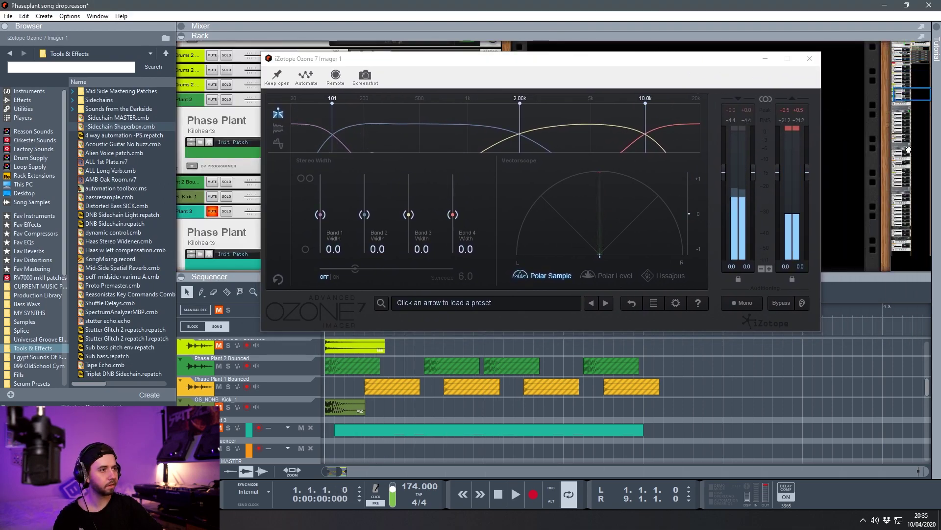
left_click(194, 128)
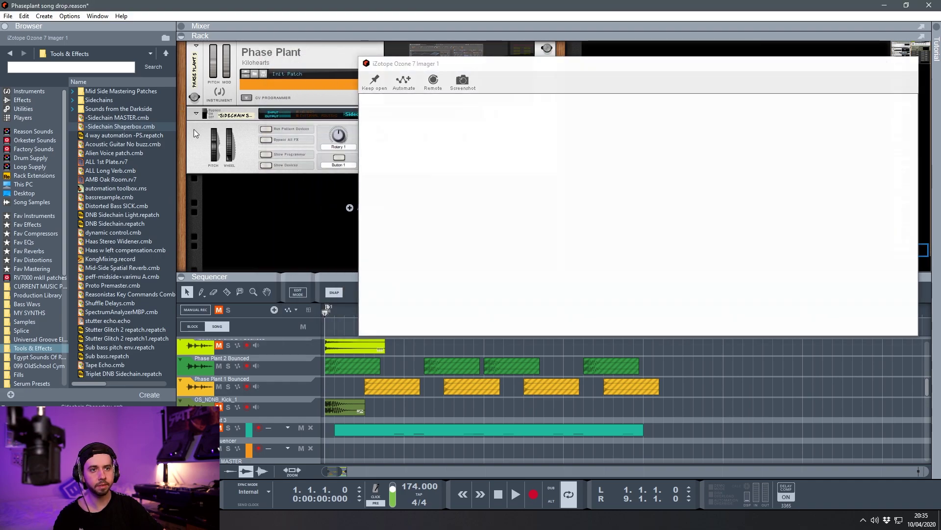
key("space")
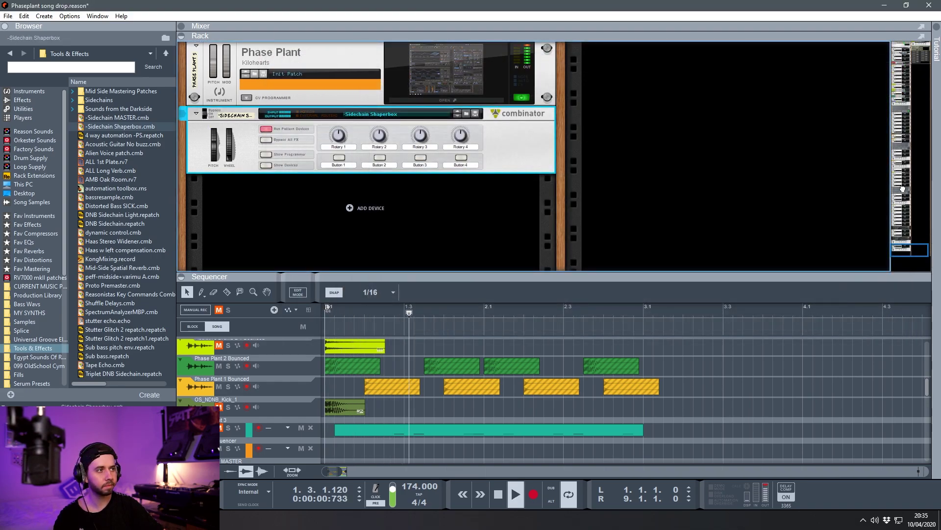
Reopen the iZotope Ozone 7 Imager near the top of the rack, examine the stereo vectorscope during playback, and stop the loop.
left_click_drag(907, 249, 907, 46)
scroll(466, 187, "down", 4)
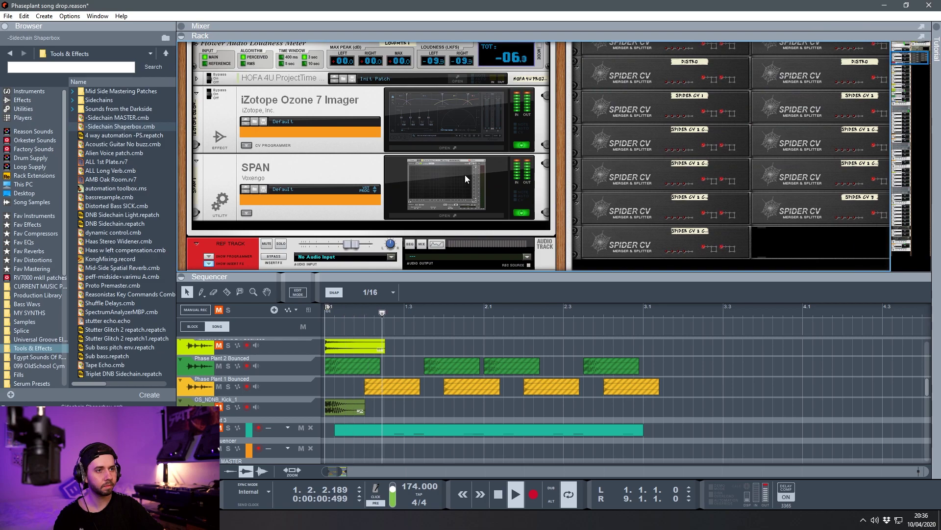
left_click(459, 147)
left_click(469, 130)
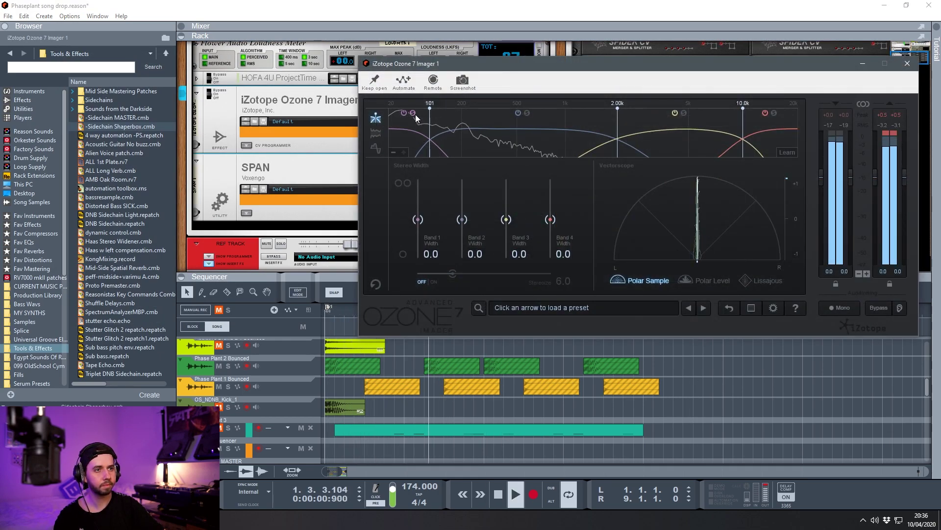
key("space")
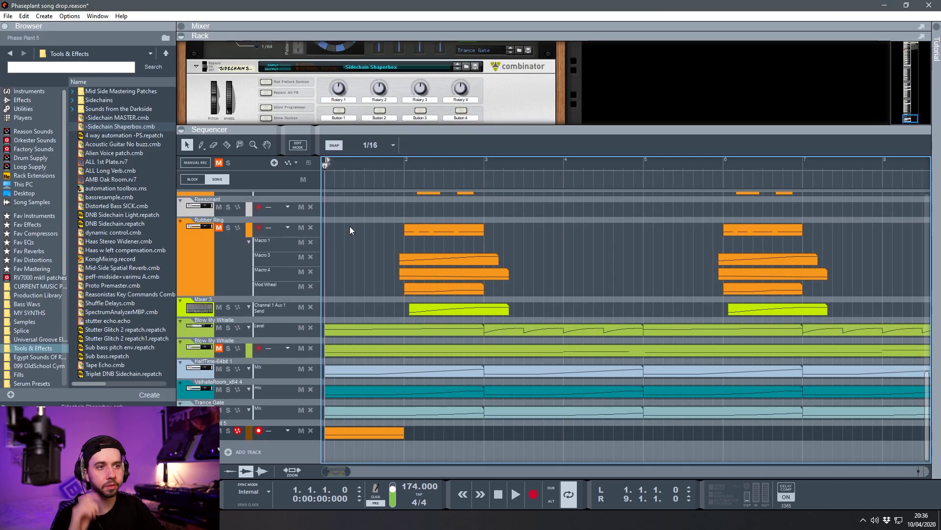
Draw four one-bar Block 1 clips over bars 1 to 4 of the blocks lane with the Pencil tool.
key("w")
left_click_drag(326, 171, 613, 181)
key("q")
key("w")
key("q")
scroll(531, 260, "up", 5)
scroll(524, 189, "down", 5)
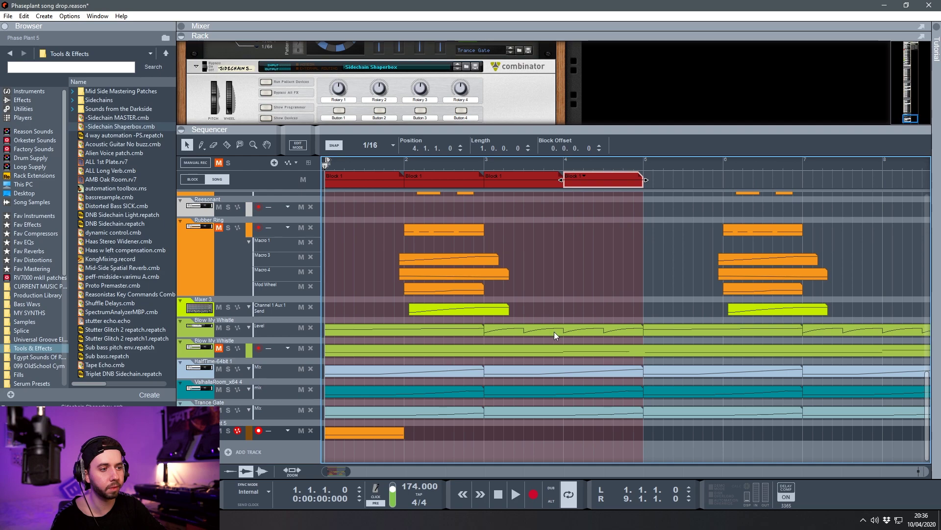
Step through the four Block 1 clips one by one and examine the track content beneath each bar.
left_click(366, 179)
left_click(444, 180)
left_click(523, 186)
left_click(601, 182)
scroll(537, 236, "up", 5)
scroll(461, 231, "down", 5)
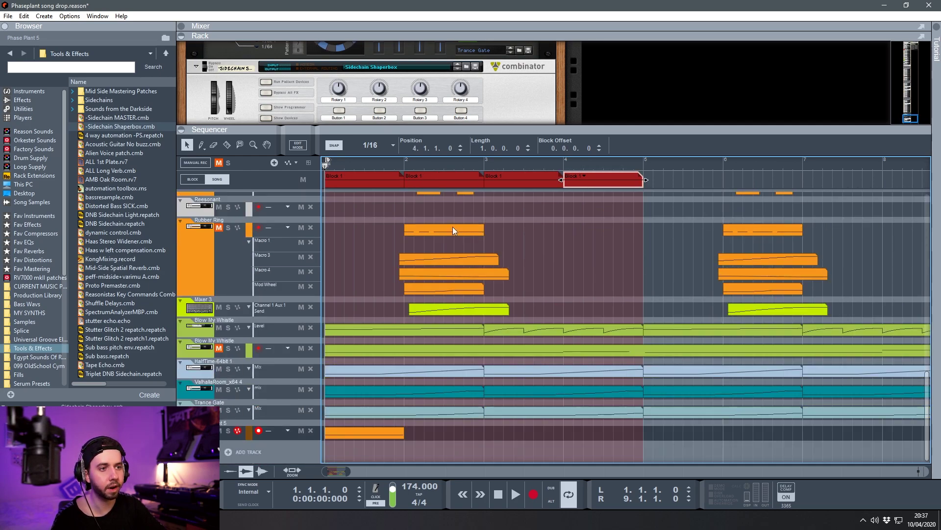
left_click(374, 181)
left_click(460, 186)
left_click(524, 186)
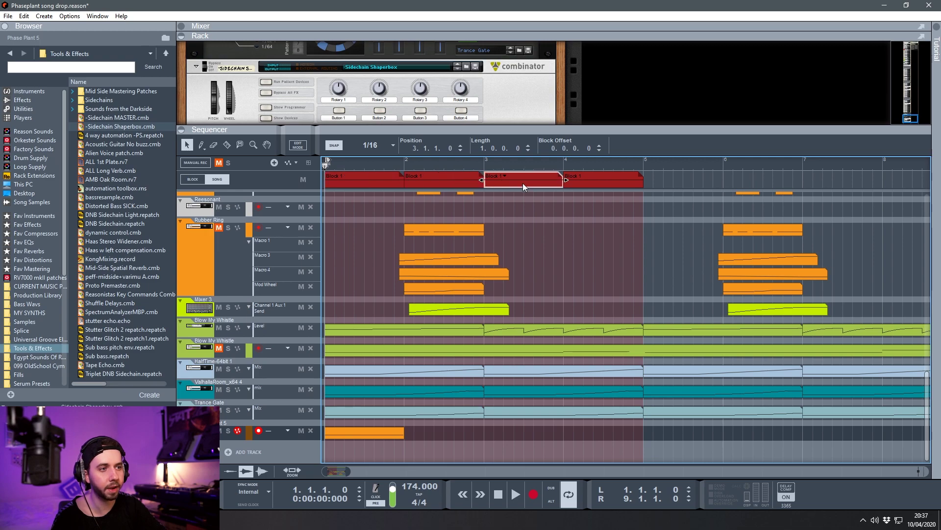
left_click(598, 181)
scroll(631, 232, "up", 5)
left_click(383, 182)
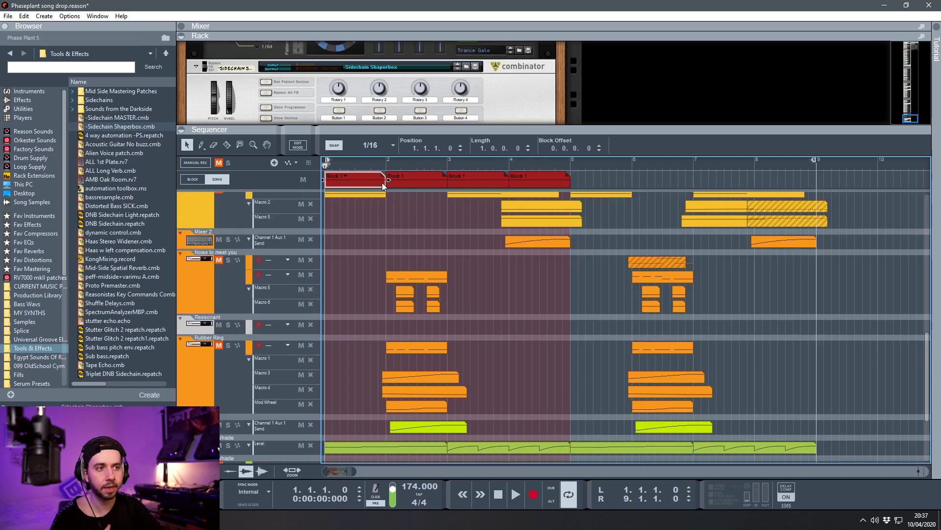
left_click(433, 178)
left_click(473, 181)
left_click(555, 183)
Duplicate the four Block 1 clips so they also cover bars 5 to 8.
left_click_drag(597, 182, 447, 181)
left_click_drag(369, 181, 369, 181)
key("ctrl+d")
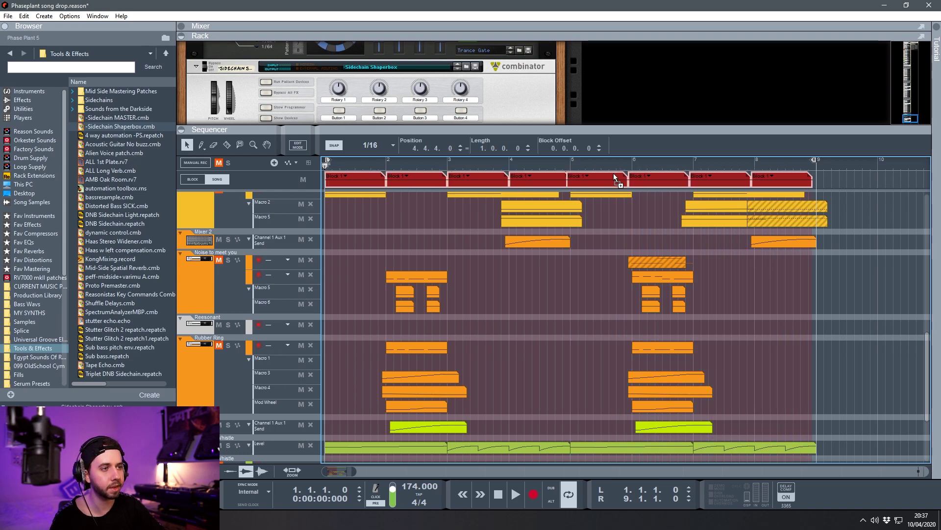
left_click(775, 176)
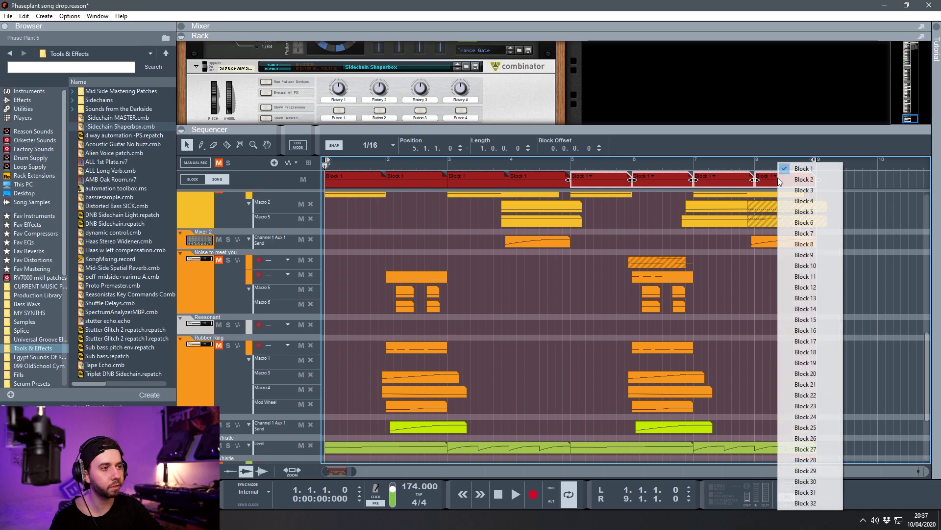
left_click(917, 204)
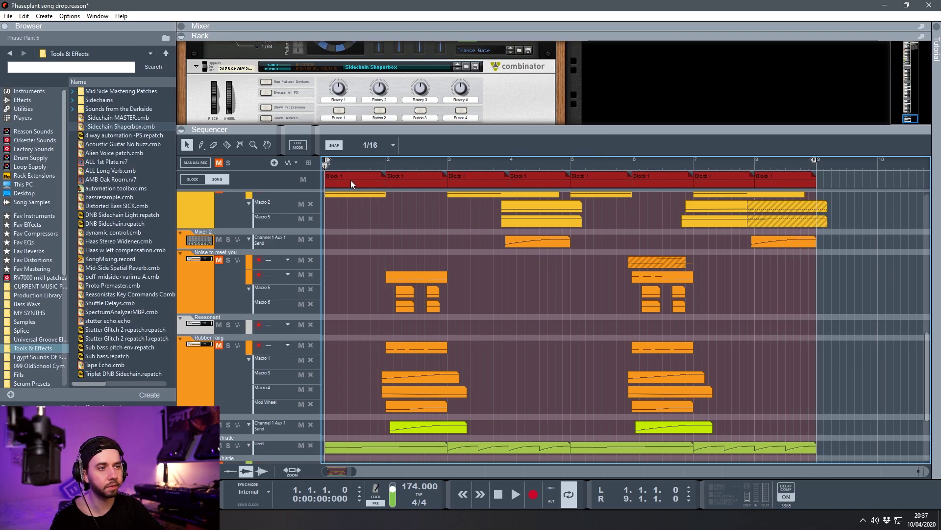
Select the two blocks over bars 7 and 8 and examine the sequencer tracks that lie beneath them.
scroll(772, 208, "up", 3)
scroll(714, 196, "down", 4)
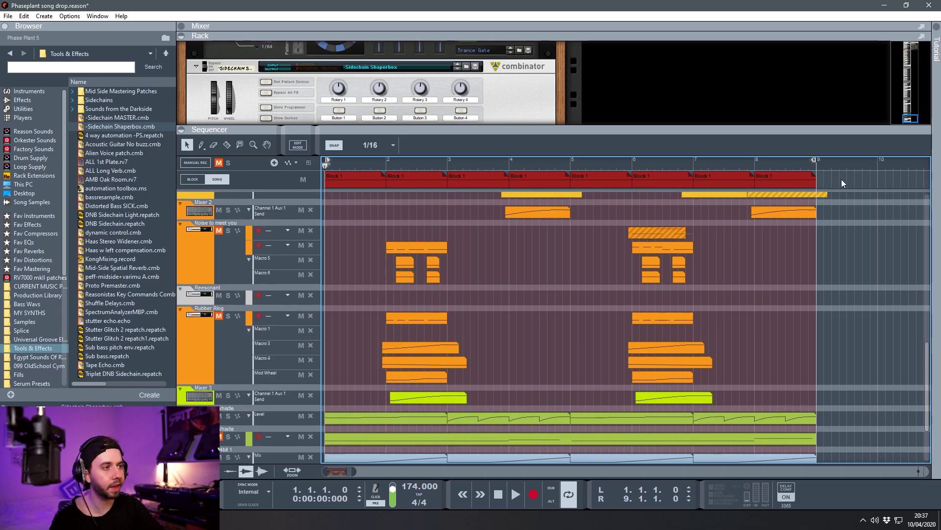
left_click_drag(707, 180, 707, 180)
scroll(716, 223, "down", 3)
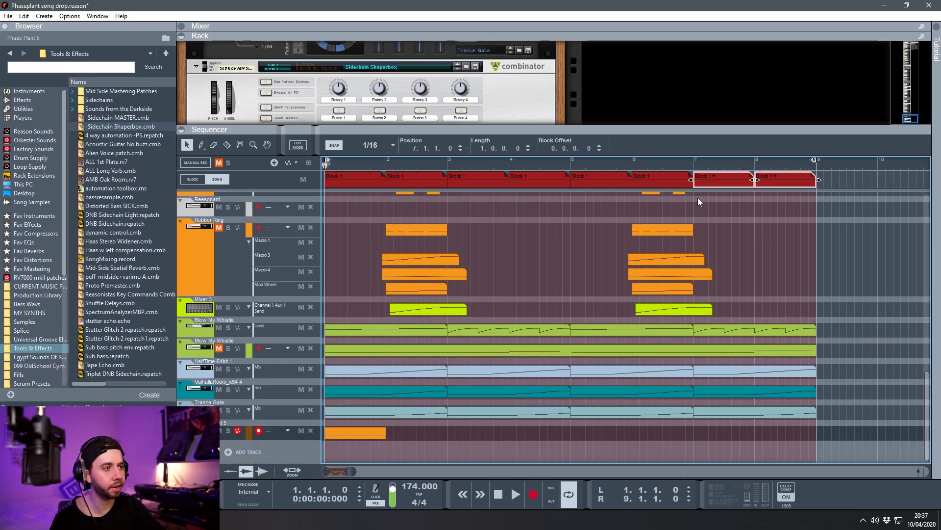
scroll(708, 217, "up", 5)
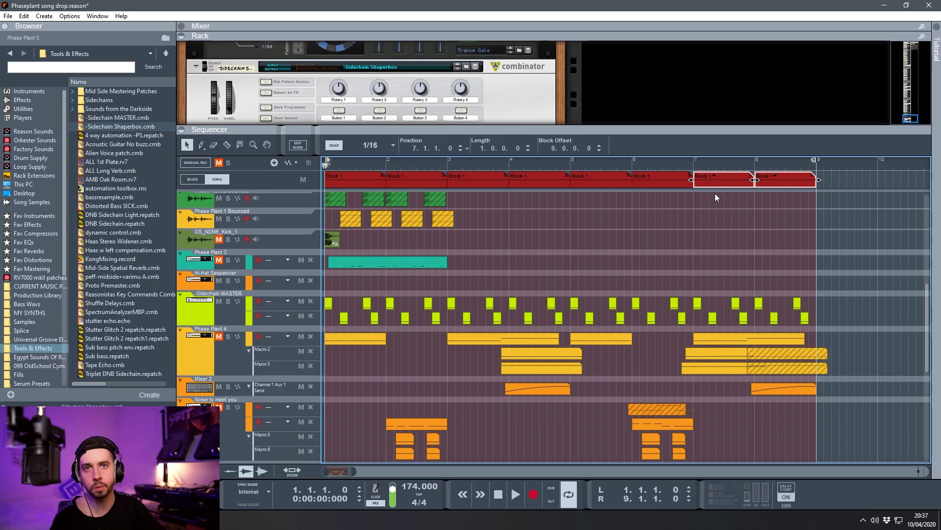
scroll(728, 186, "up", 6)
scroll(717, 191, "down", 4)
scroll(717, 208, "up", 4)
scroll(718, 214, "up", 3)
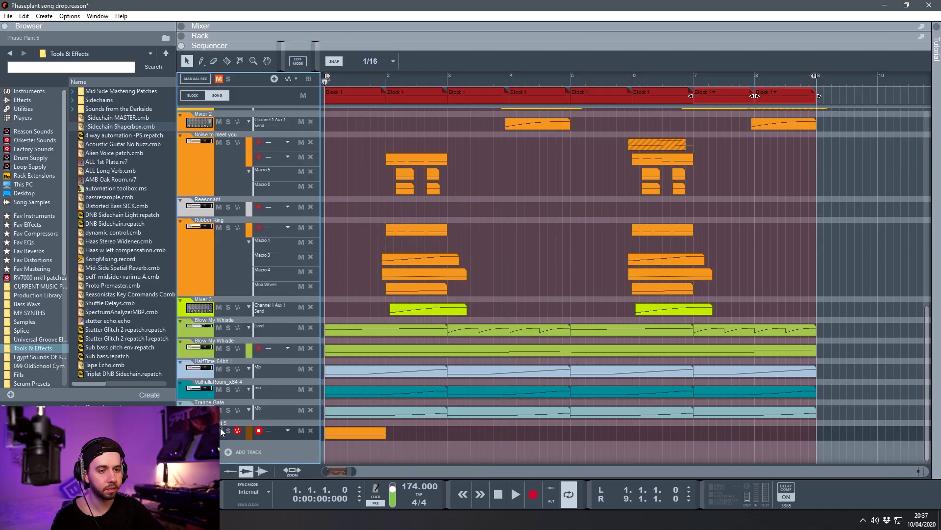
scroll(486, 327, "up", 5)
scroll(486, 323, "up", 1)
Play the arrangement from bar 1 into bar 8, stop it, and highlight the last two blocks briefly.
key("space")
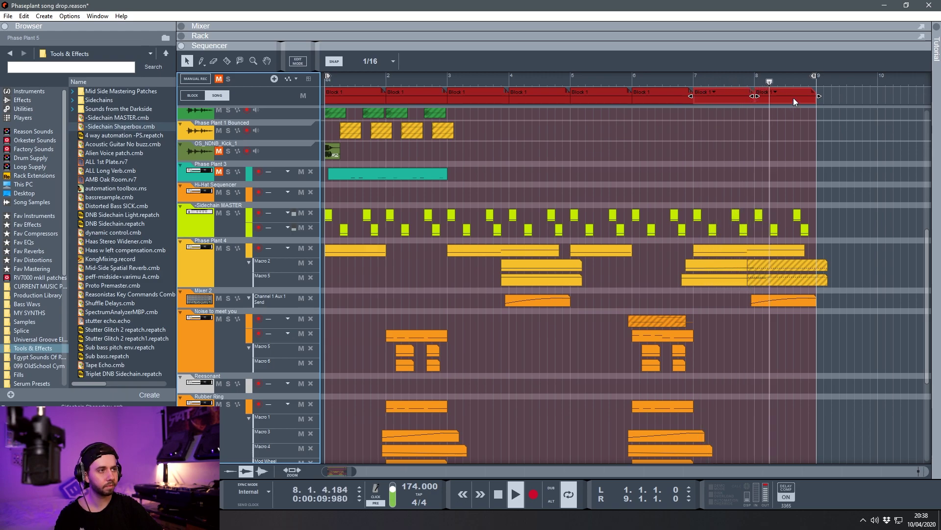
key("space")
left_click_drag(850, 96, 786, 94)
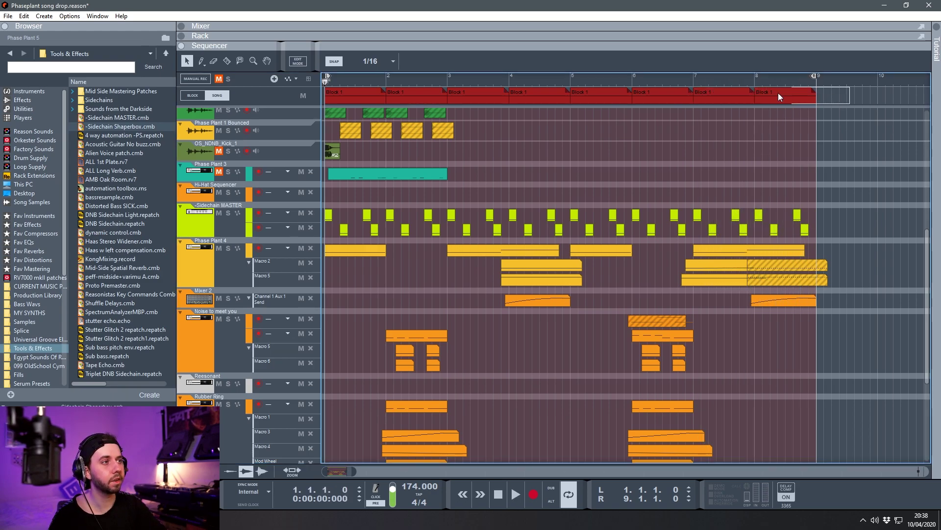
left_click_drag(693, 93, 707, 95)
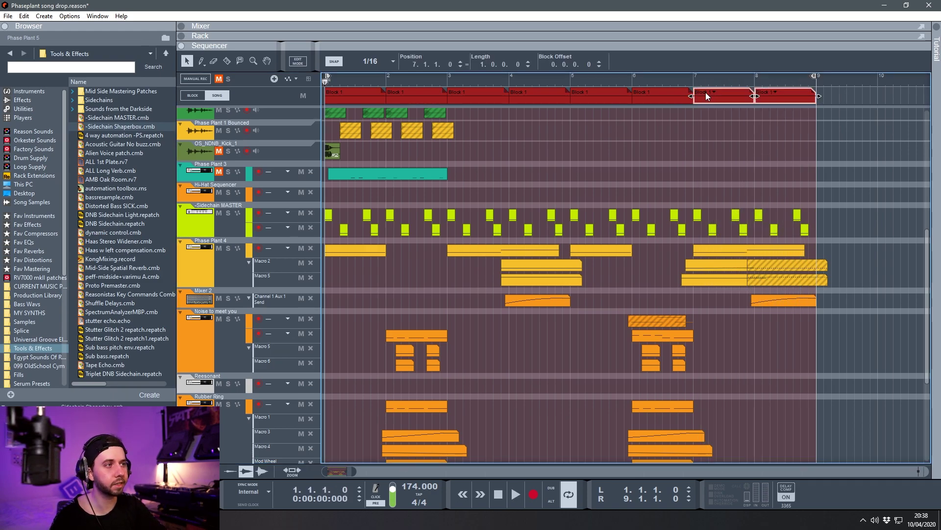
left_click(728, 119)
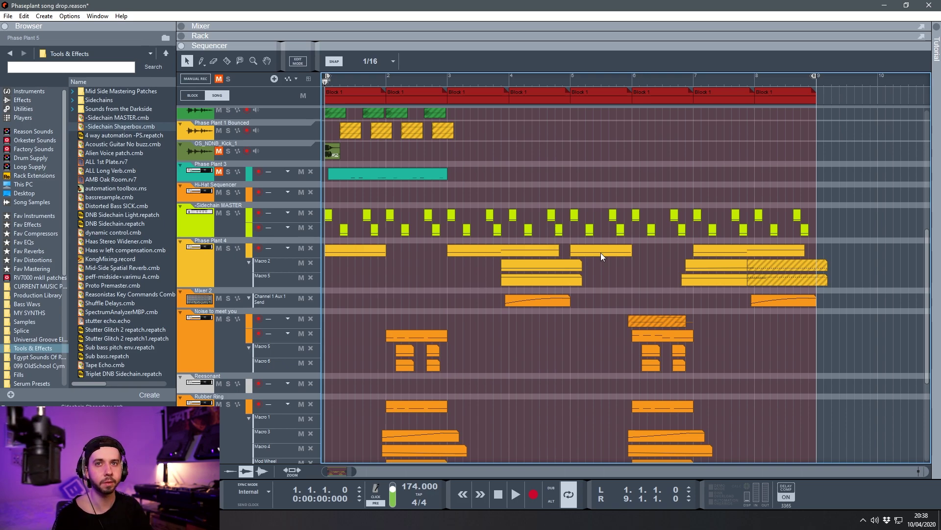
Load the Noise to meet you preset from the factory Bass Hard folder into Phase Plant 6 and close the preset browser.
scroll(501, 308, "down", 5)
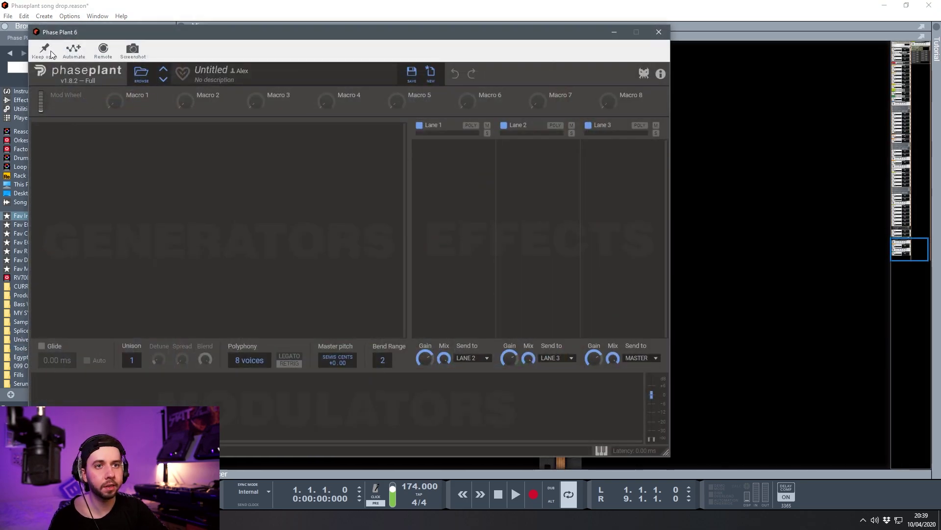
left_click(141, 74)
left_click_drag(154, 32, 404, 33)
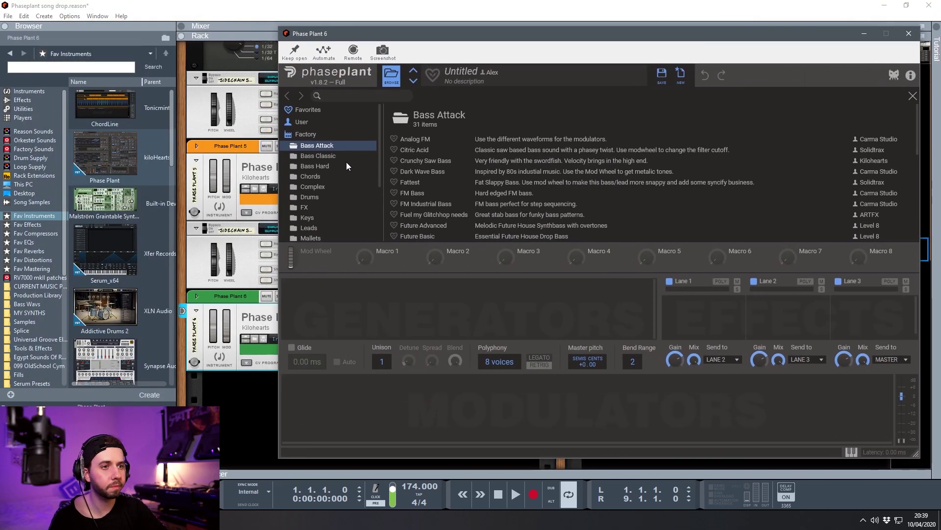
left_click(325, 166)
scroll(434, 179, "down", 5)
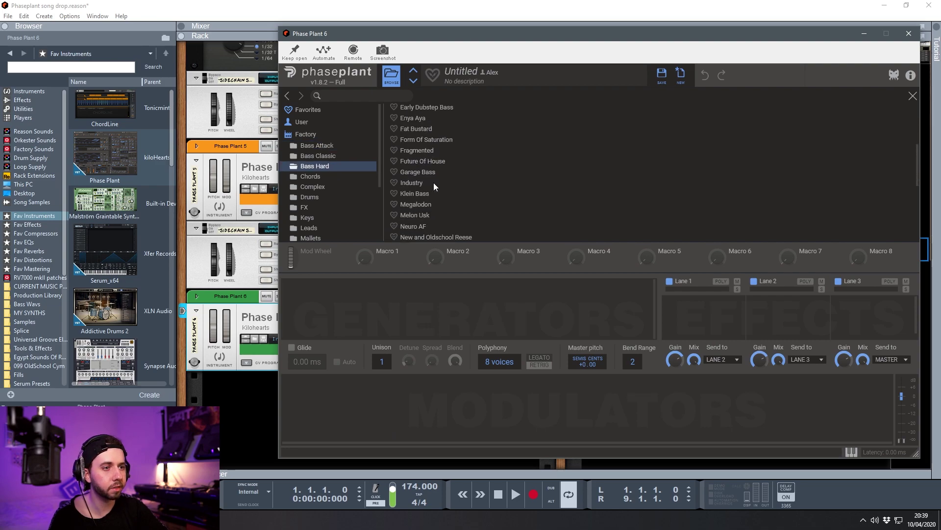
scroll(434, 201, "down", 4)
left_click(432, 174)
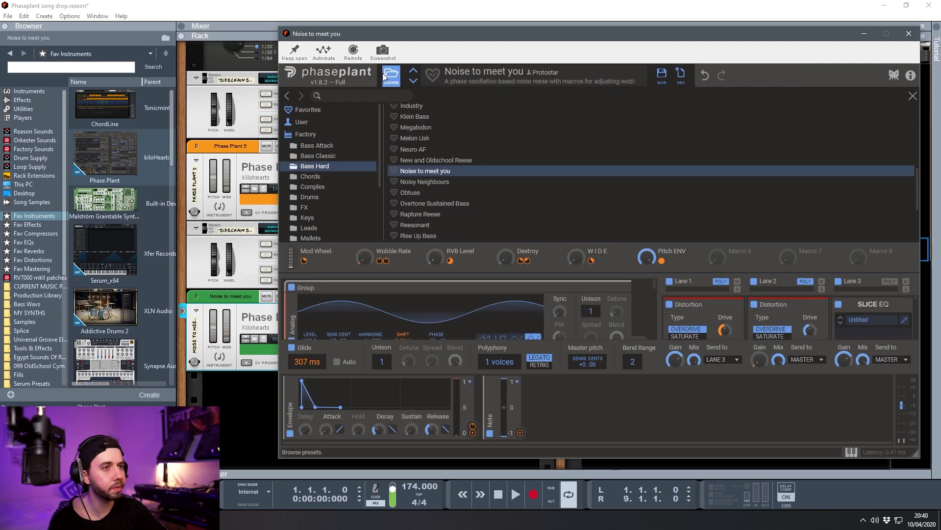
left_click(392, 78)
Open the On-screen Piano Keys, shift them up one octave, and audition the Noise to meet you preset.
key("F4")
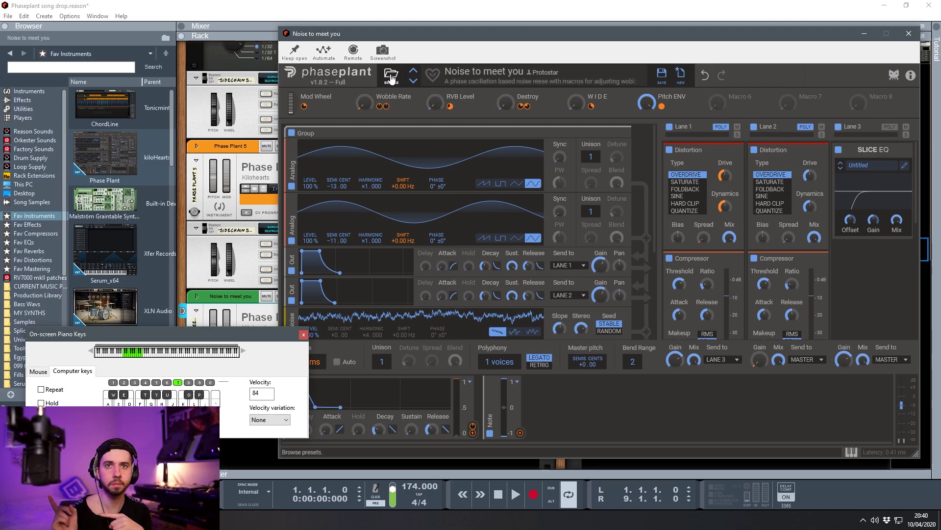
key("x")
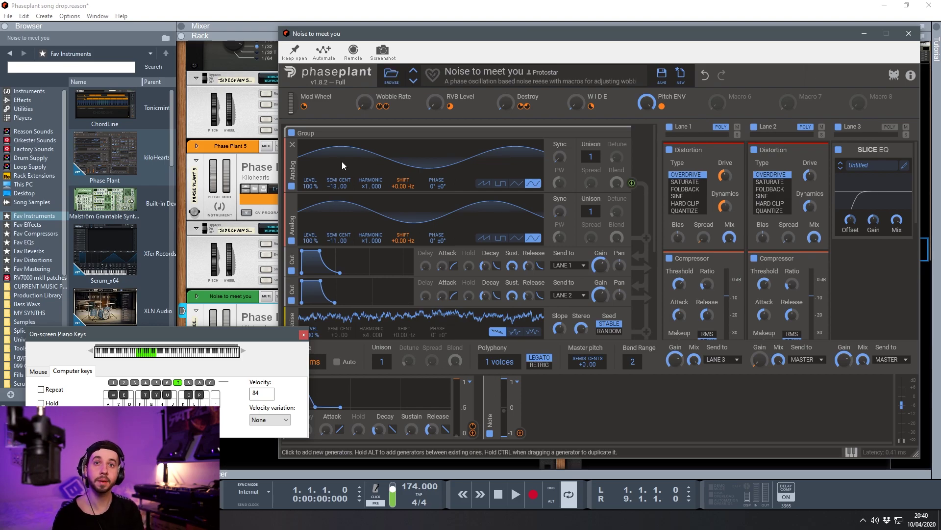
key("f")
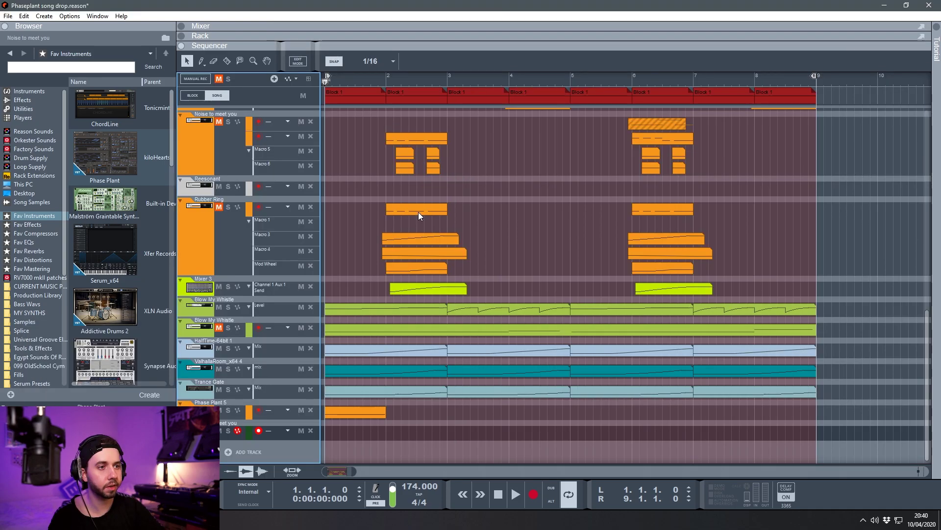
Copy the Rubber Ring clip at bar 2 onto the new Noise to meet you track and open it for note editing.
left_click_drag(418, 212, 399, 434)
double_click(402, 432)
scroll(427, 314, "down", 3)
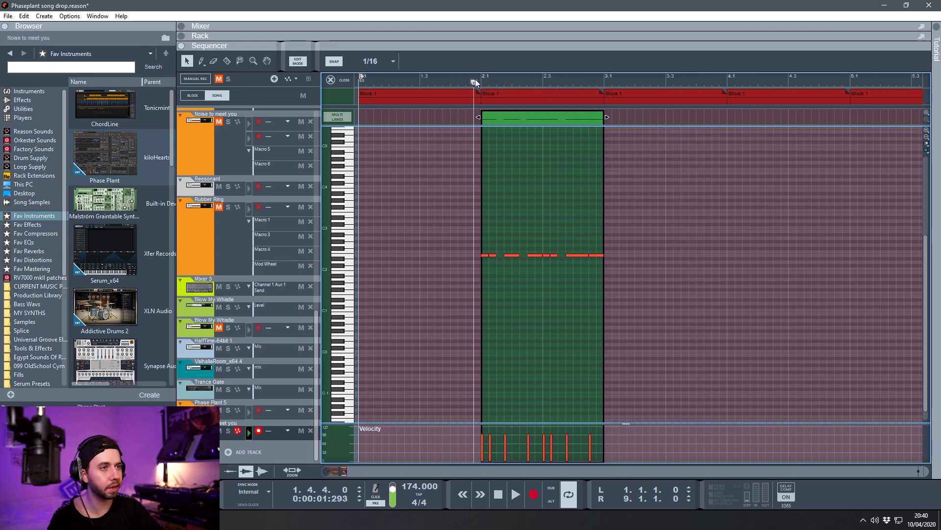
Copy the Phase Plant 5 clip to bar 2 in a separate note lane of the new track and mute the clip beneath it.
left_click(334, 81)
left_click(272, 422)
key("comma")
left_click_drag(343, 412, 404, 436)
left_click(395, 448)
key("m")
Return the song position to the start and play through the unmuted bar 2 clip on the Noise to meet you track.
left_click_drag(353, 80, 285, 77)
key("Up")
key("space")
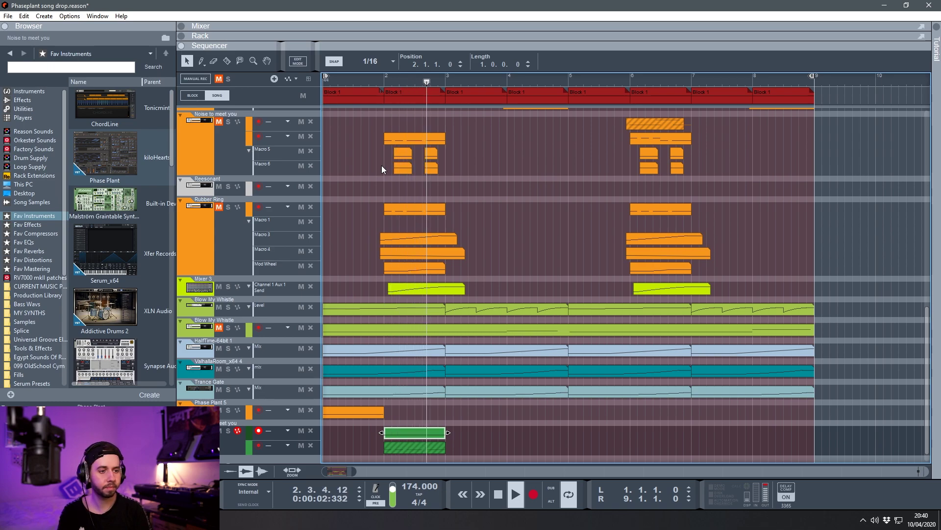
key("space")
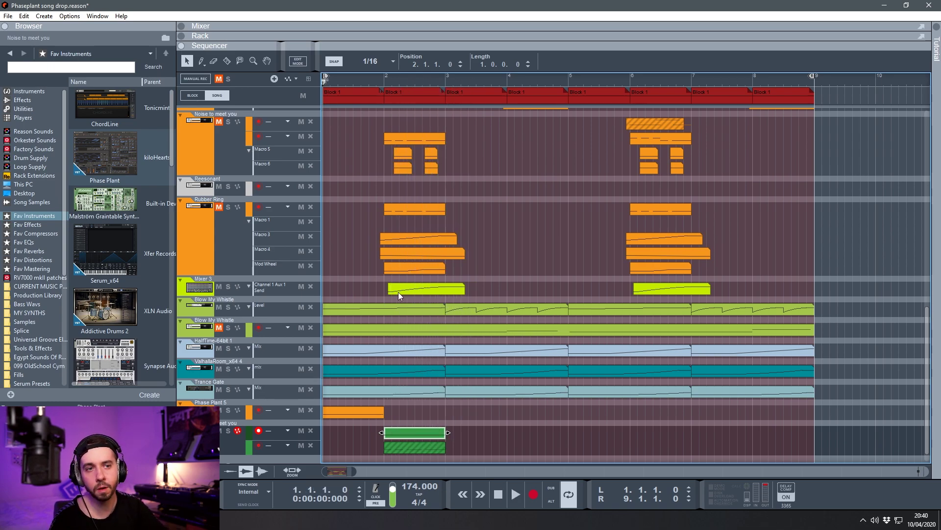
Open the bar 2 clip of the new Noise to meet you track in the note editor, play its pattern, and close the editor.
double_click(407, 431)
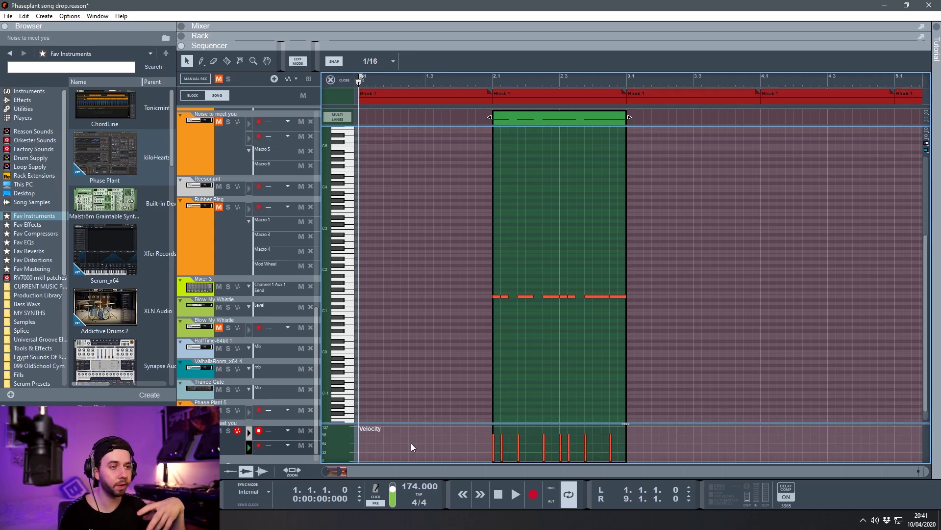
key("space")
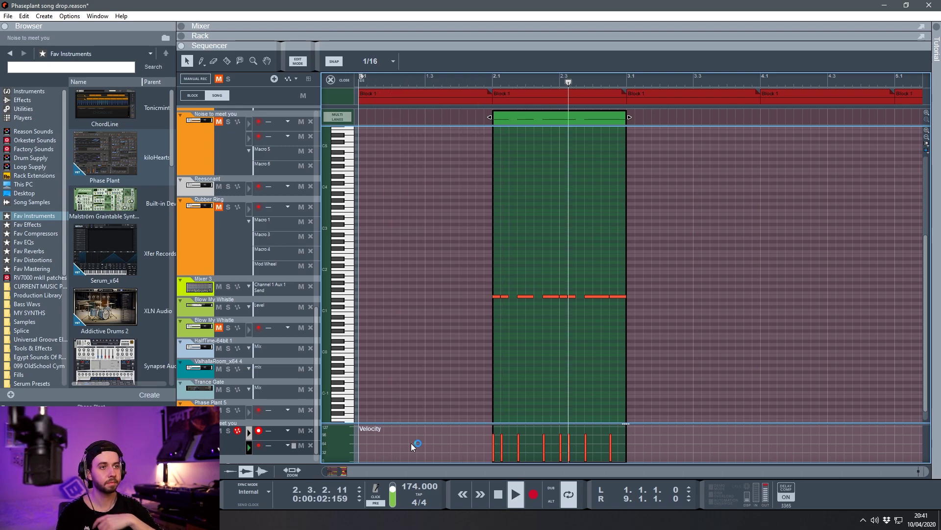
key("space")
key("ctrl+e")
Copy the Phase Plant 4 clip at bar 3 down to the Phase Plant 5 track and start playback.
left_click(377, 412)
scroll(481, 213, "up", 5)
left_click(490, 157)
left_click_drag(505, 155, 490, 457)
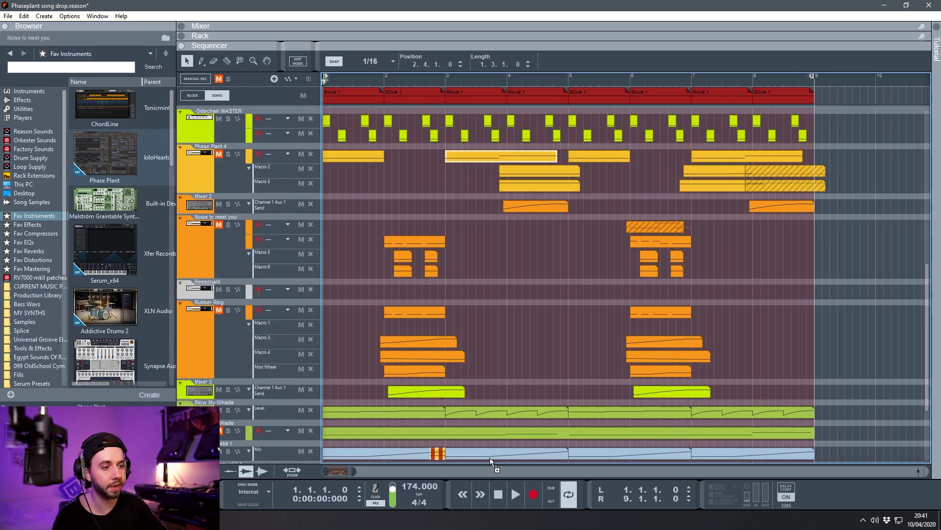
key("space")
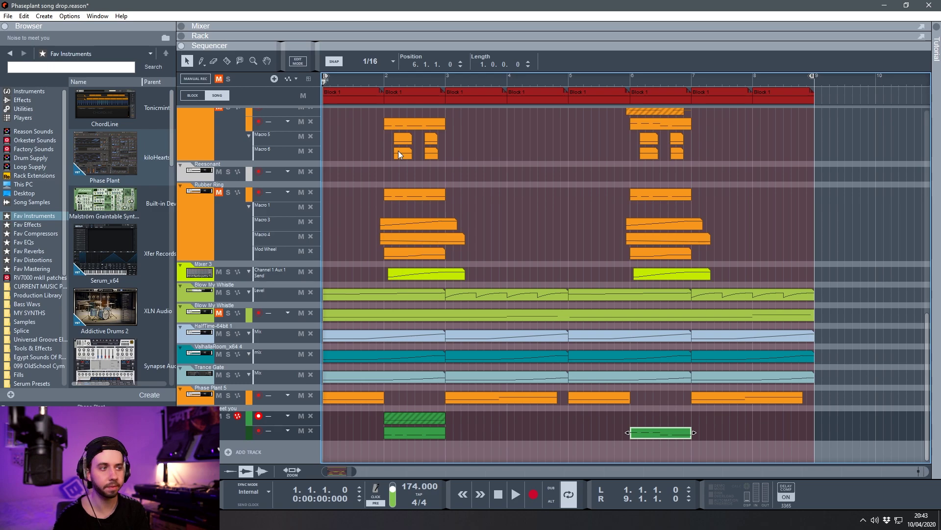
Play the eight-bar arrangement from the start to review the copied bass clips.
key("space")
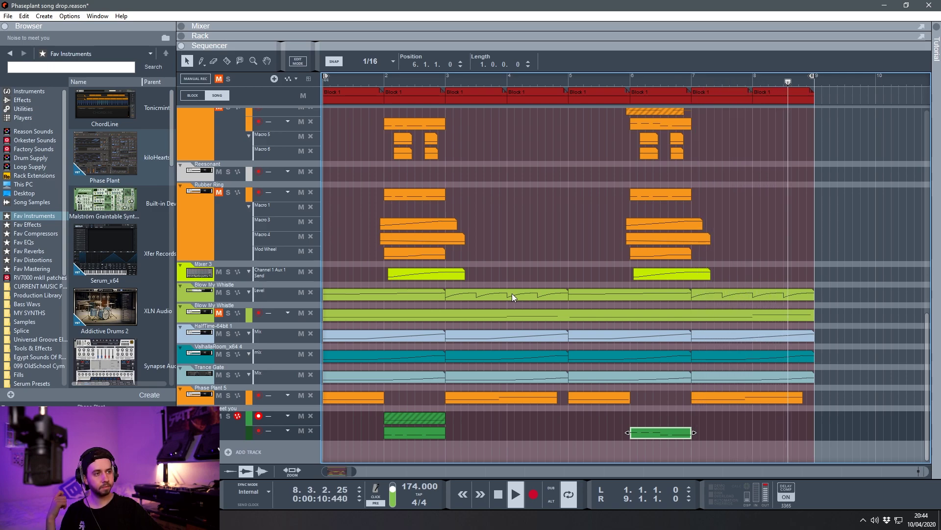
key("space")
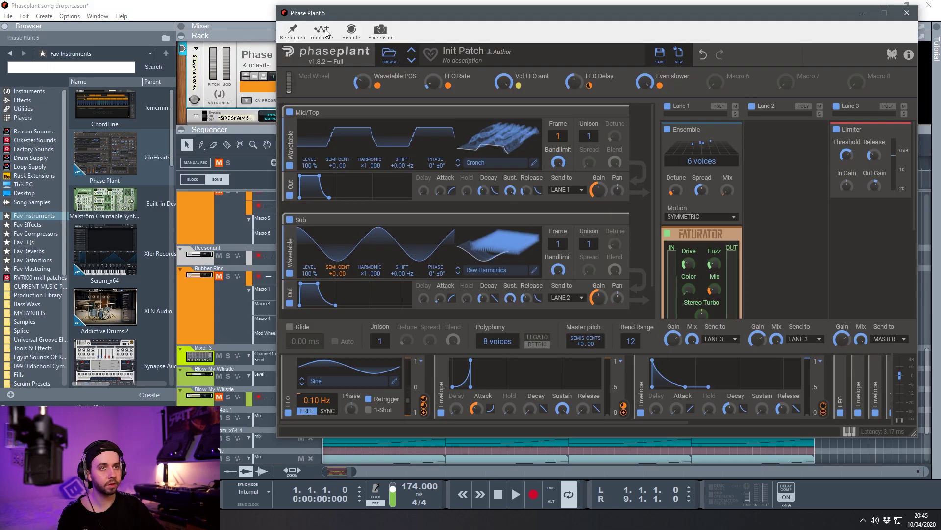
Add a Macro 2 automation lane for Phase Plant 5's LFO Rate, draw a clip ending at bar 5, and place a point at 3.4.4.
left_click(323, 30)
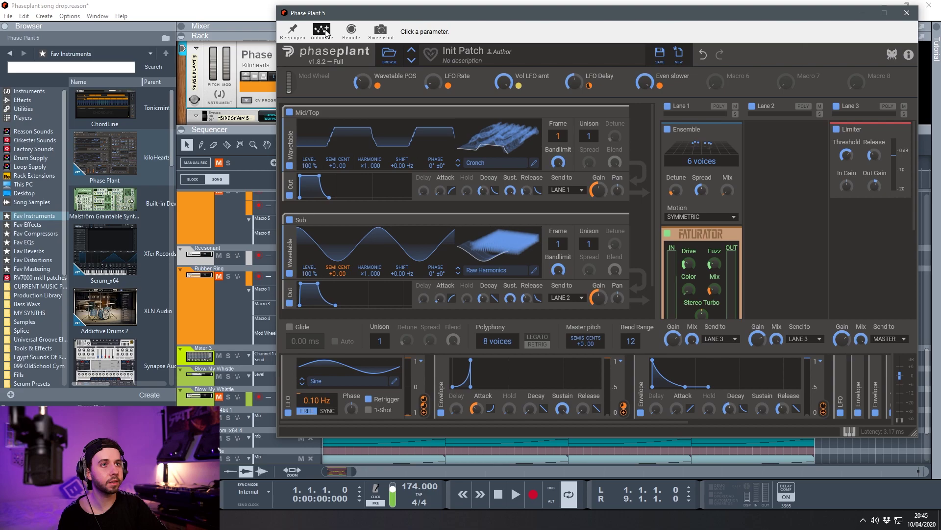
left_click(434, 84)
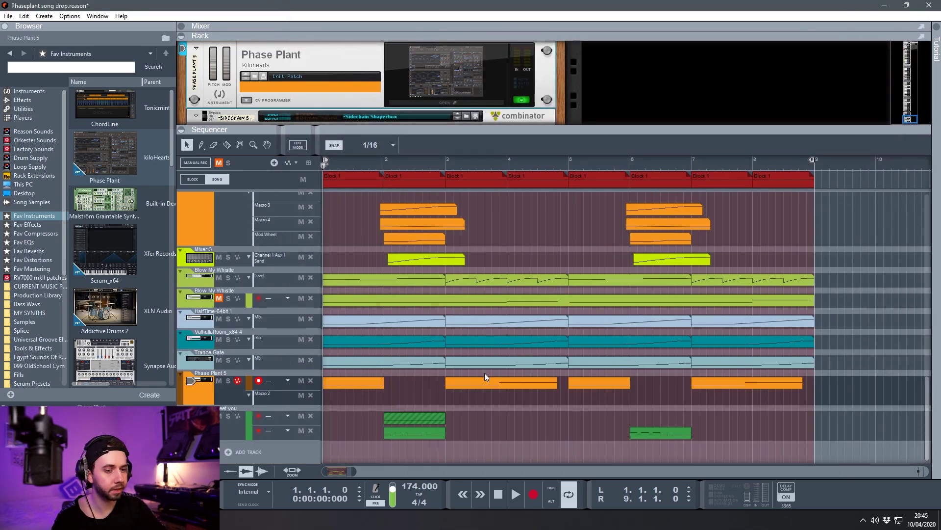
left_click_drag(501, 395, 568, 396)
double_click(549, 398)
left_click(503, 423, "alt")
Set the Phase Plant 5 Macro 2 automation point at 3.4.4 to 14.0% while auditioning from bar 3.
left_click(443, 158)
key("space")
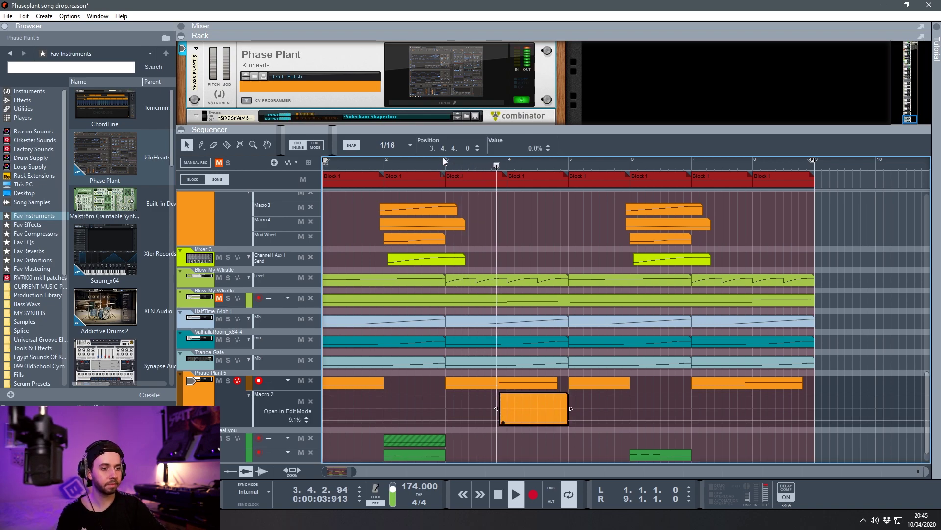
key("space")
key("space")
left_click_drag(503, 422, 503, 416)
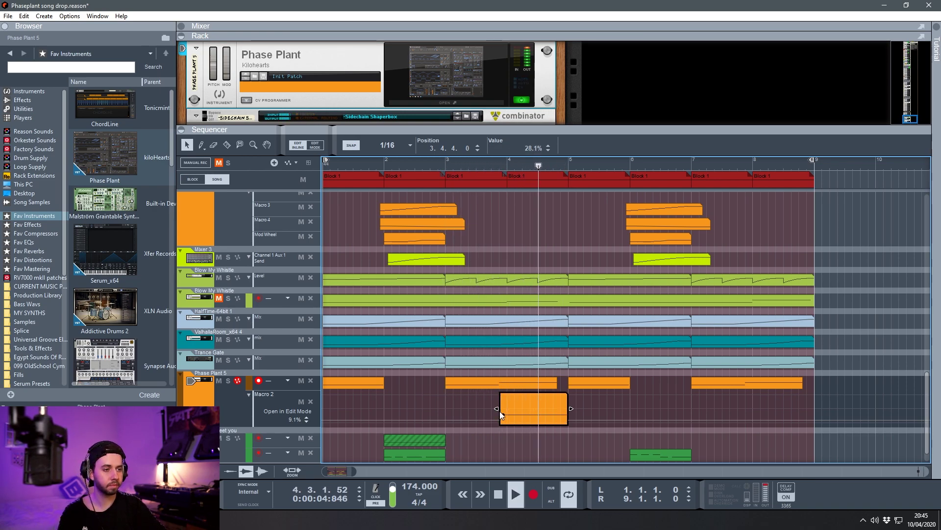
left_click_drag(504, 413, 504, 419)
key("space")
key("space")
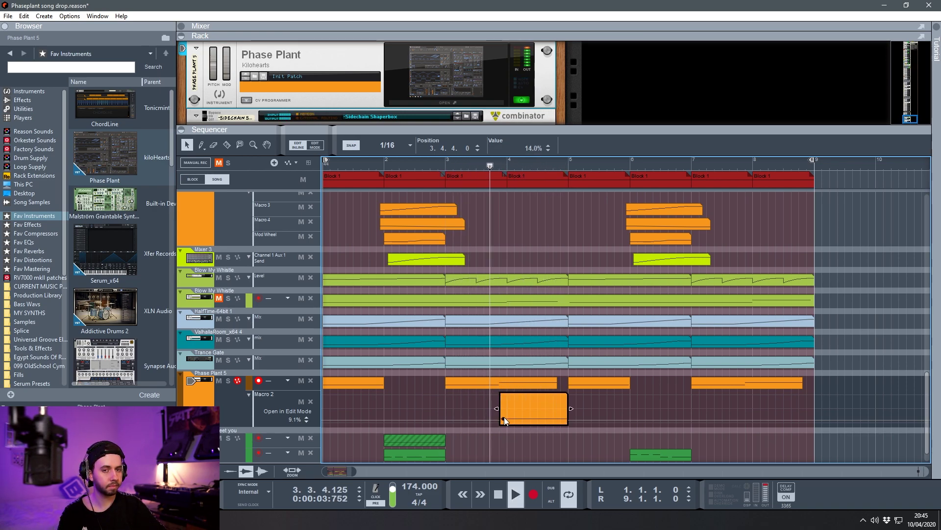
key("space")
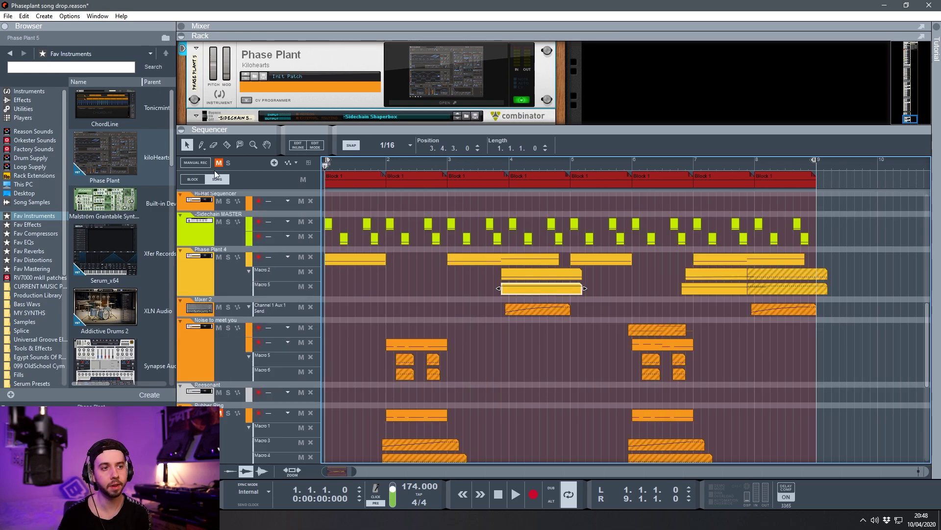
Play the arrangement from the start and enlarge the rack area above the sequencer.
key("space")
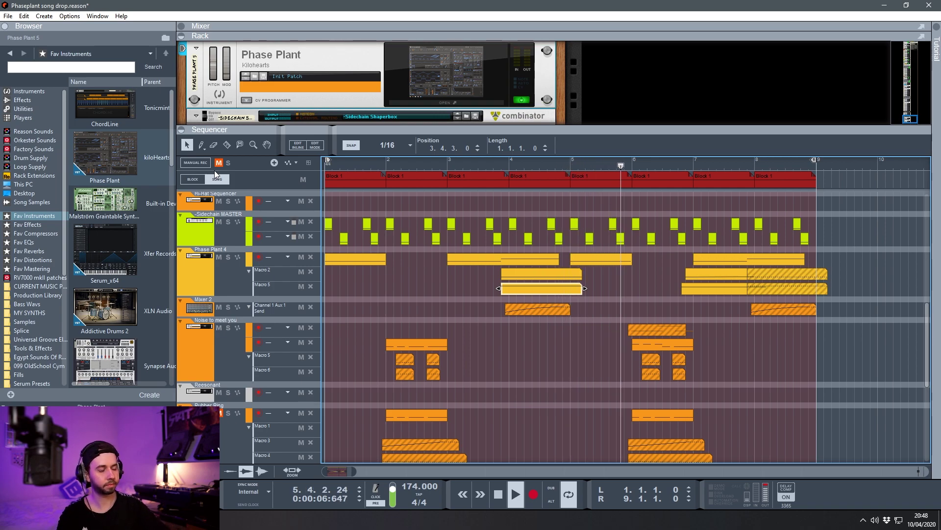
left_click_drag(754, 139, 754, 162)
key("space")
Find the SPAN analyzer in the rack, open it, and move its window clear of the track list.
left_click(911, 46)
scroll(457, 98, "down", 2)
left_click(345, 138)
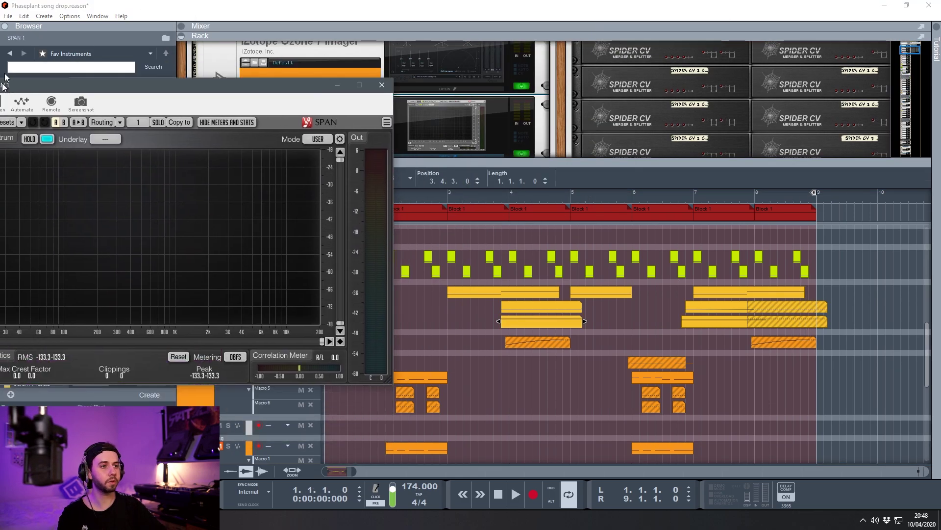
left_click_drag(14, 59, 525, 72)
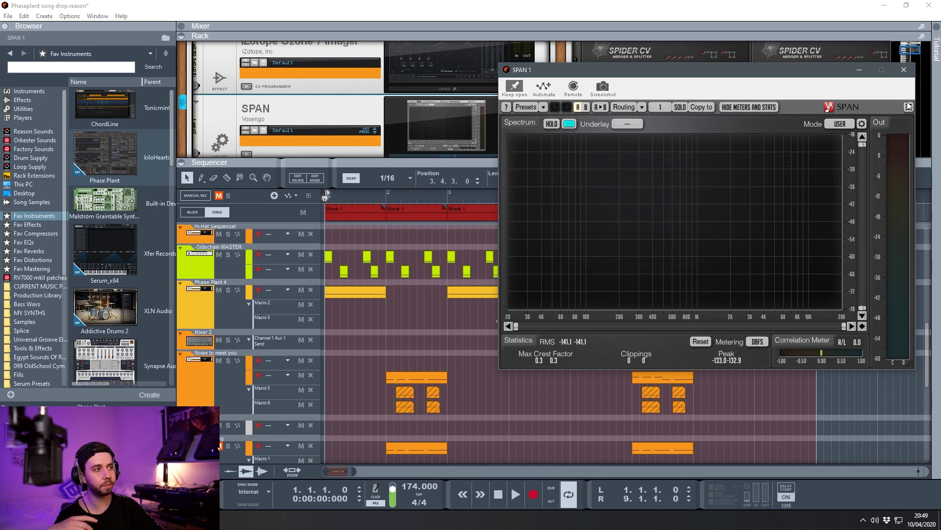
Examine SPAN's analyzer and display range settings in the Spectrum Mode Editor, then close the editor.
left_click(861, 124)
left_click_drag(614, 16, 624, 59)
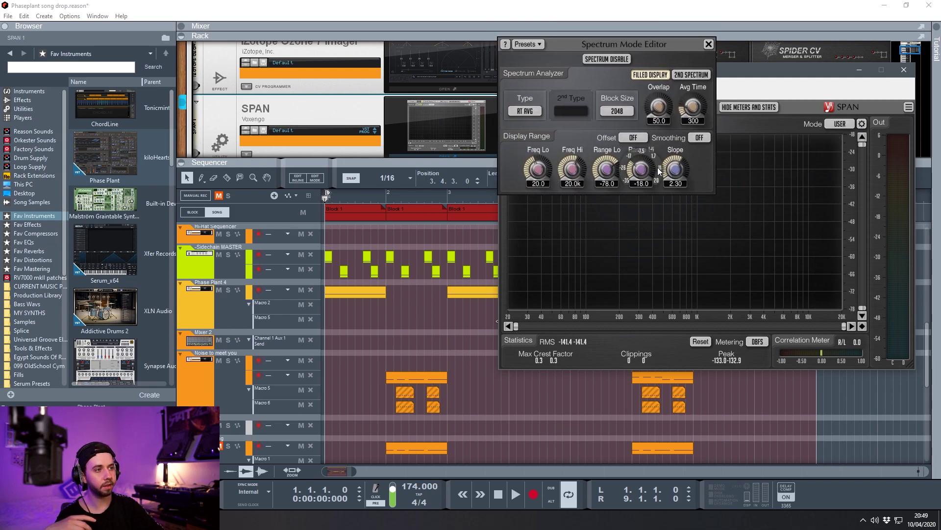
left_click(708, 44)
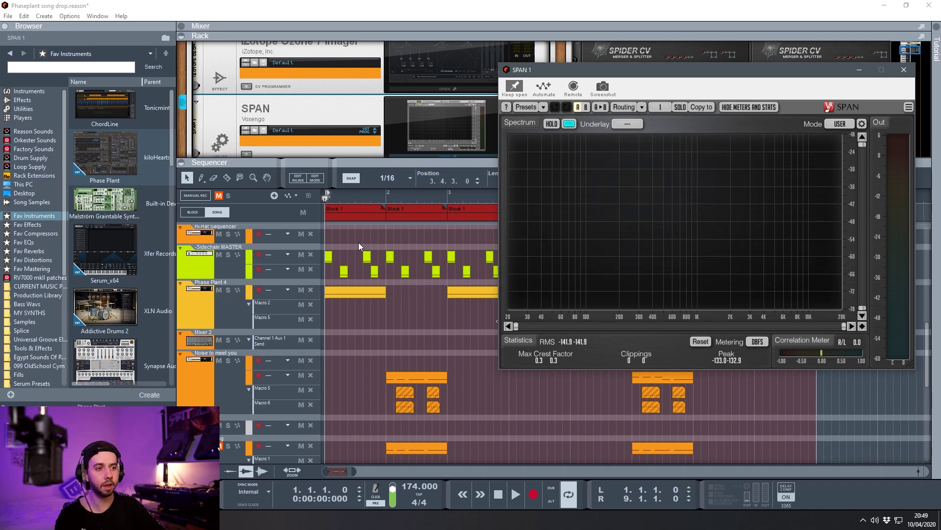
Play the full drop while examining its frequency balance in SPAN.
scroll(357, 242, "up", 4)
key("space")
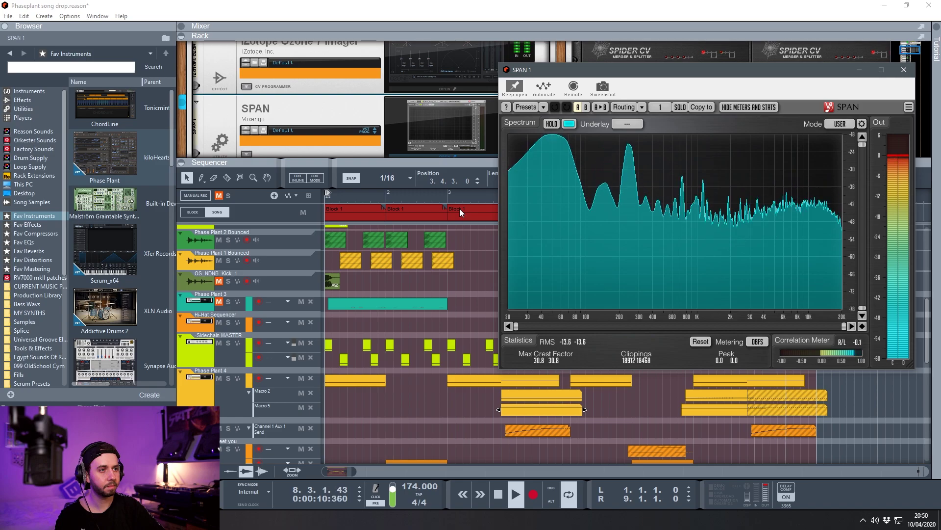
key("space")
Move SPAN aside, open the iZotope Ozone 7 Maximizer, and play the song to examine its limiting.
left_click_drag(571, 72, 546, 178)
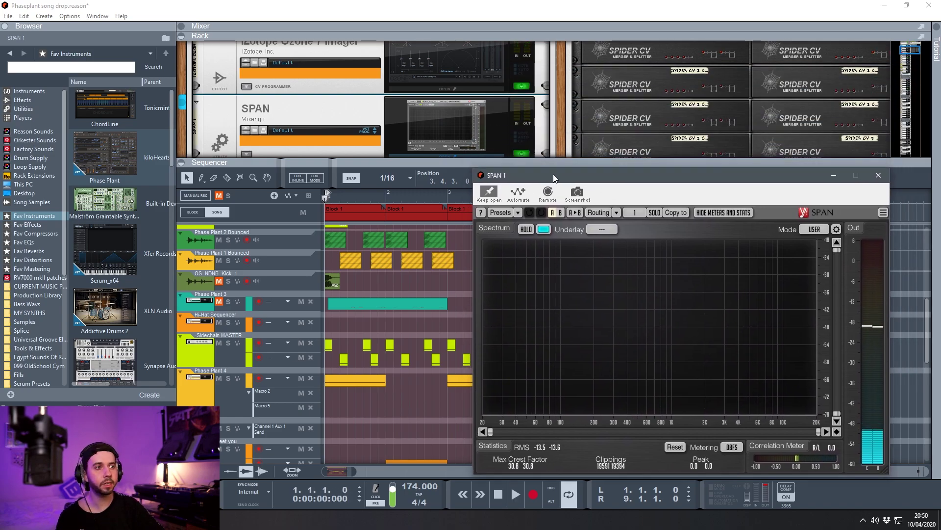
scroll(454, 107, "up", 5)
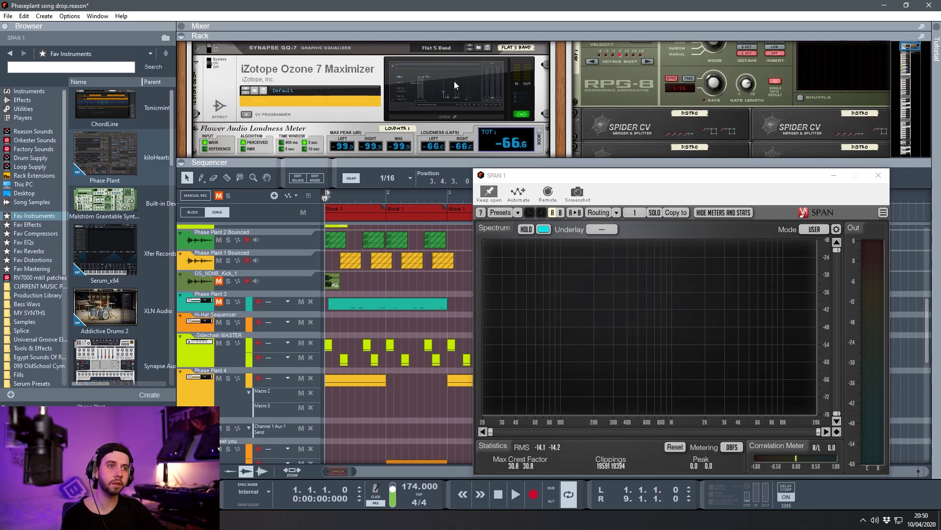
left_click_drag(497, 178, 583, 160)
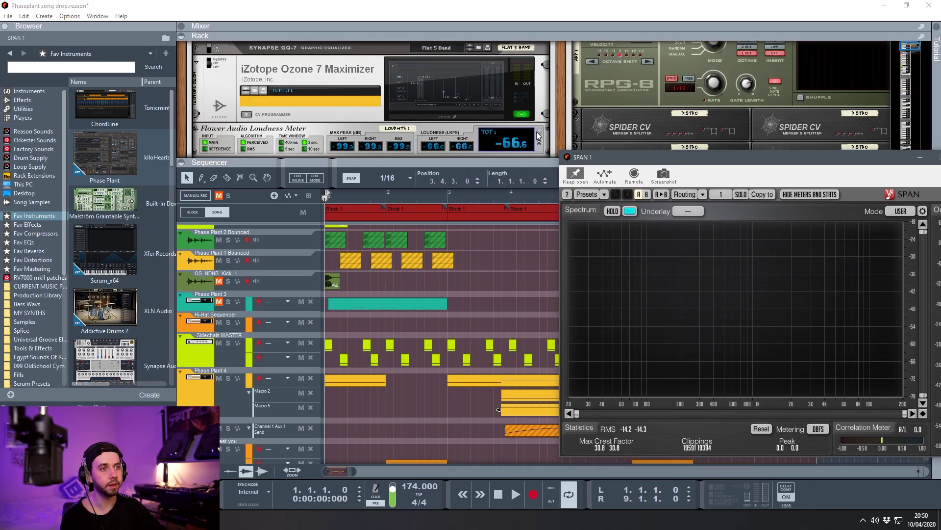
left_click(469, 91)
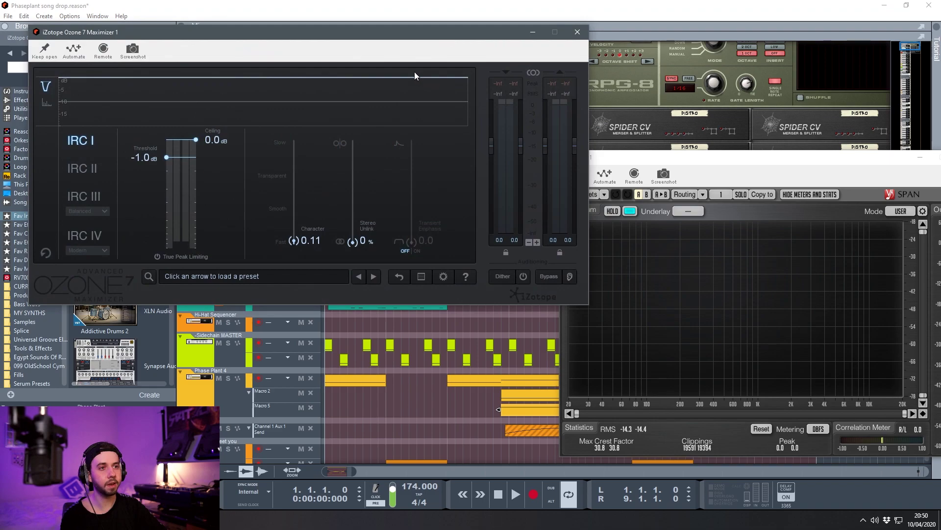
key("space")
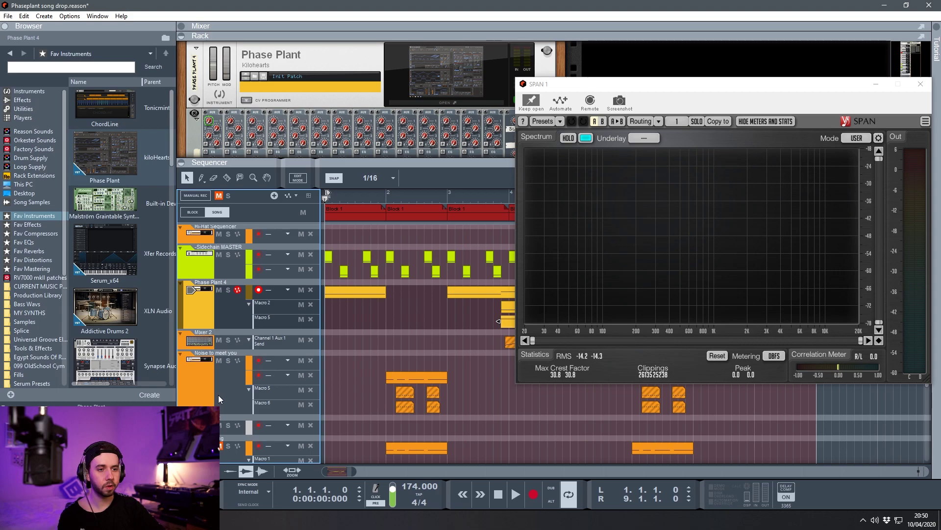
Select the Noise to meet you track, set its mix channel level to -3.53 dB, and start playback.
left_click(219, 396)
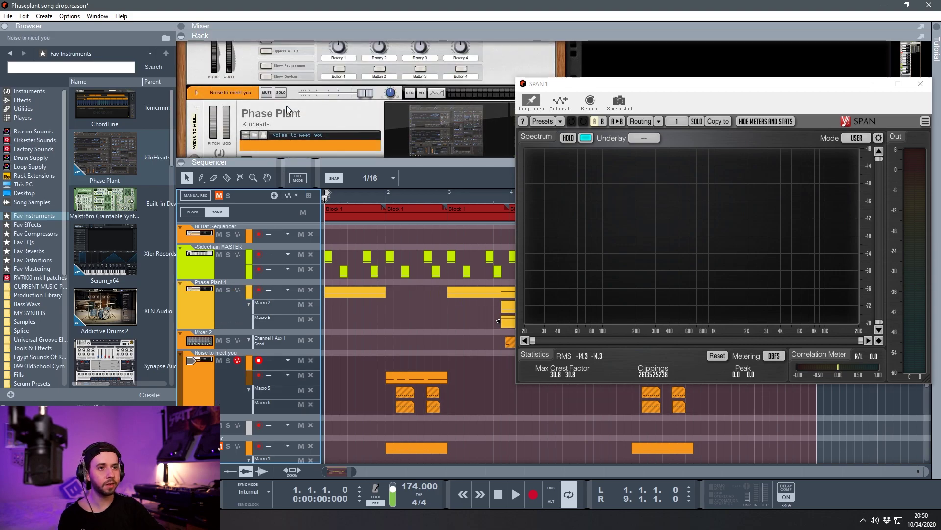
left_click_drag(366, 91, 351, 96)
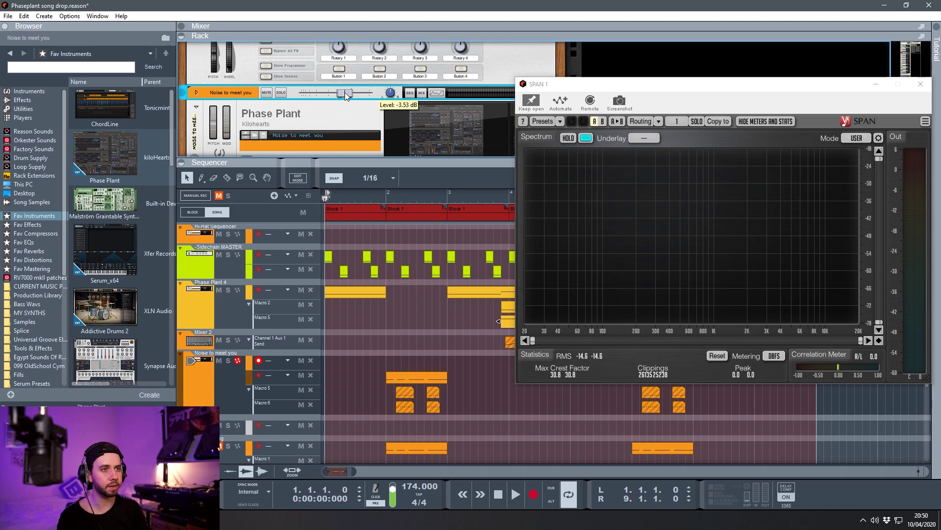
key("space")
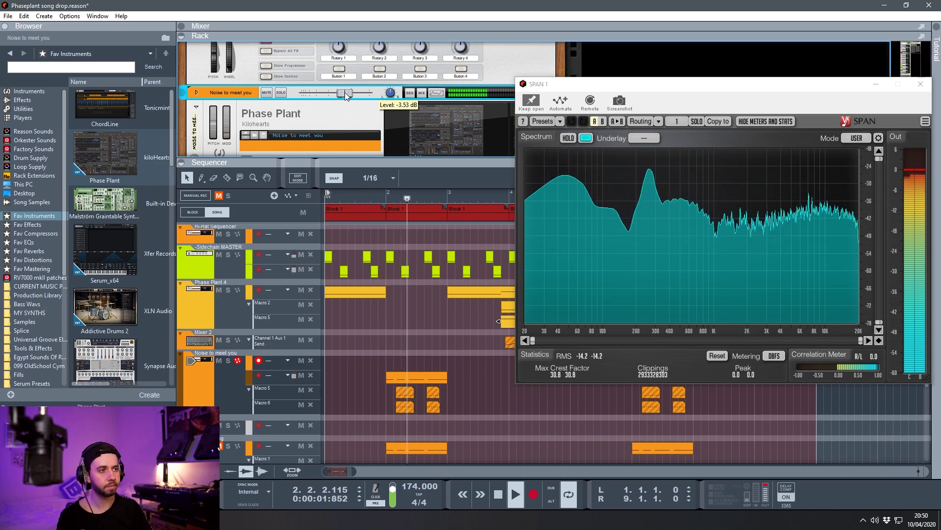
scroll(346, 94, "down", 3)
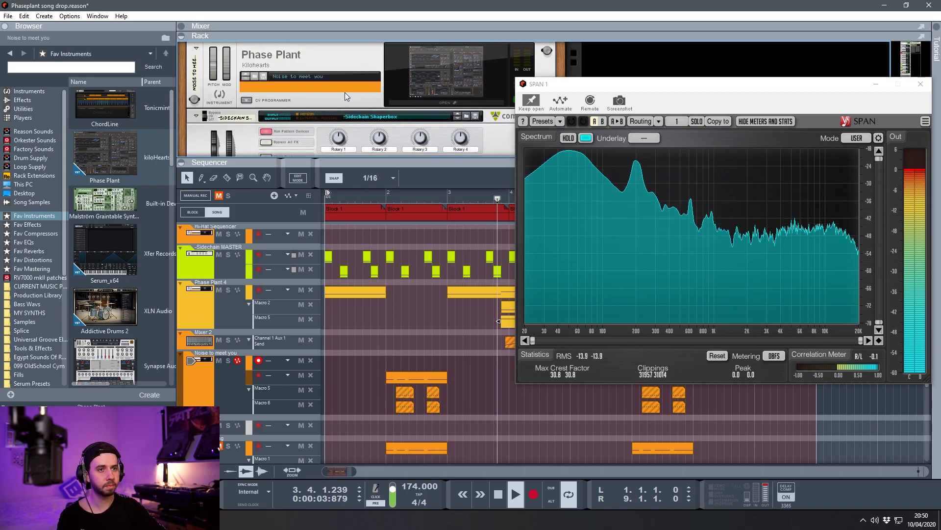
Raise the Noise to meet you channel level slightly during playback while comparing the spectrum in SPAN, and stop playback.
left_click_drag(612, 89, 501, 165)
scroll(339, 92, "up", 3)
left_click(351, 94)
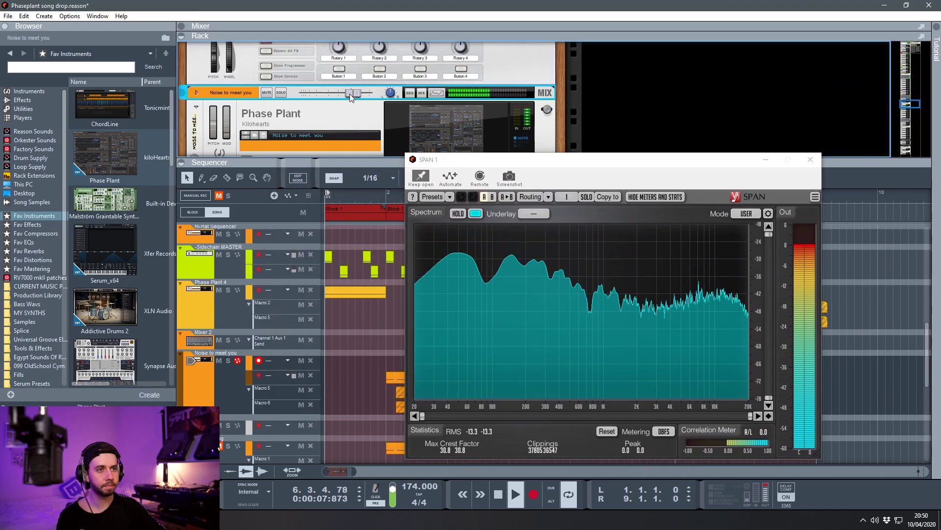
left_click_drag(350, 93, 353, 94)
key("space")
Move SPAN away from the channel strip, raise the Noise to meet you level to 4.49 dB during playback, and stop.
left_click_drag(449, 167, 565, 164)
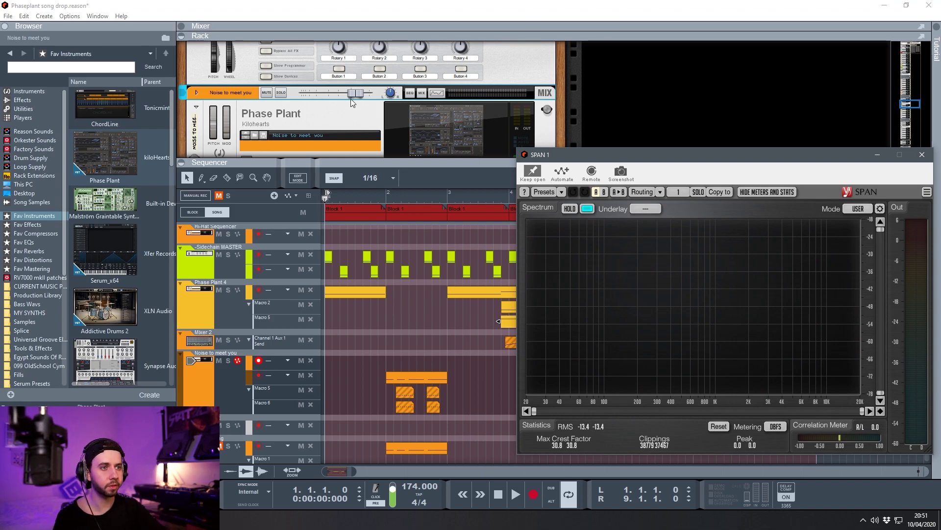
key("space")
left_click_drag(351, 96, 362, 96)
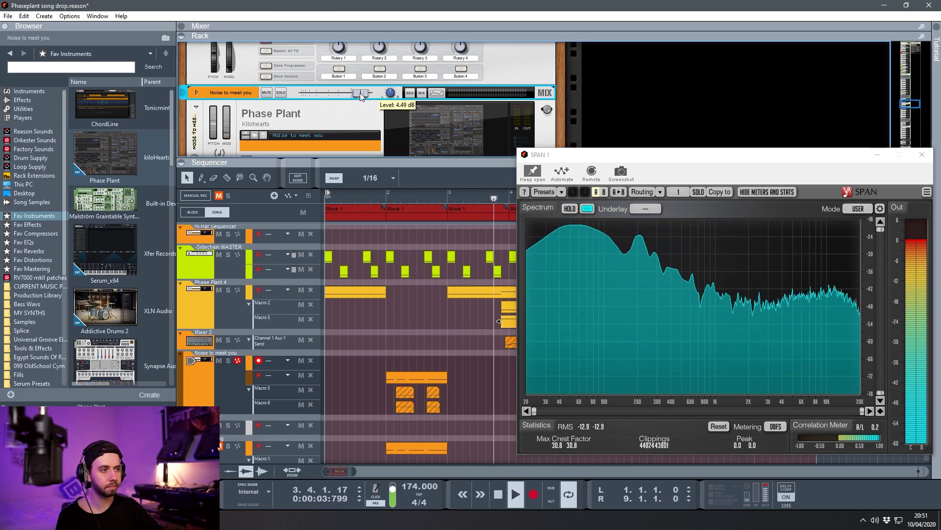
scroll(361, 96, "down", 2)
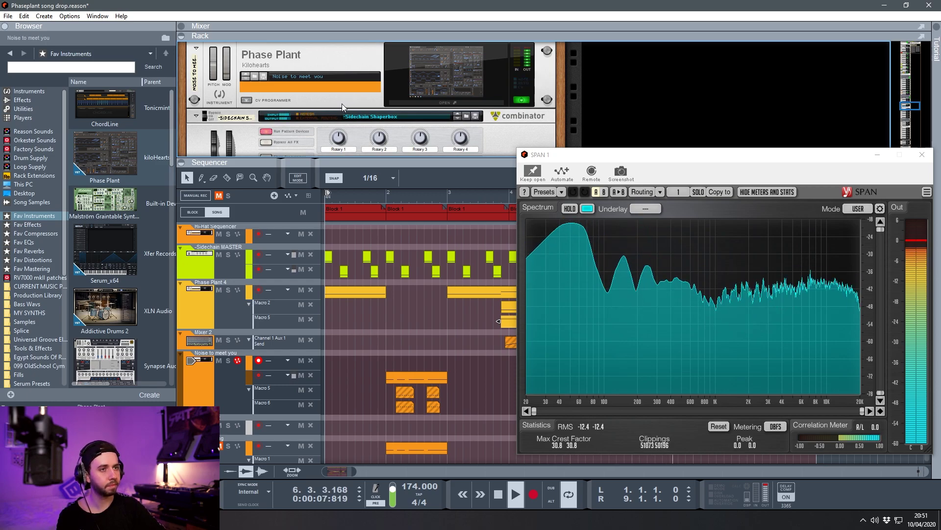
key("space")
scroll(343, 83, "up", 2)
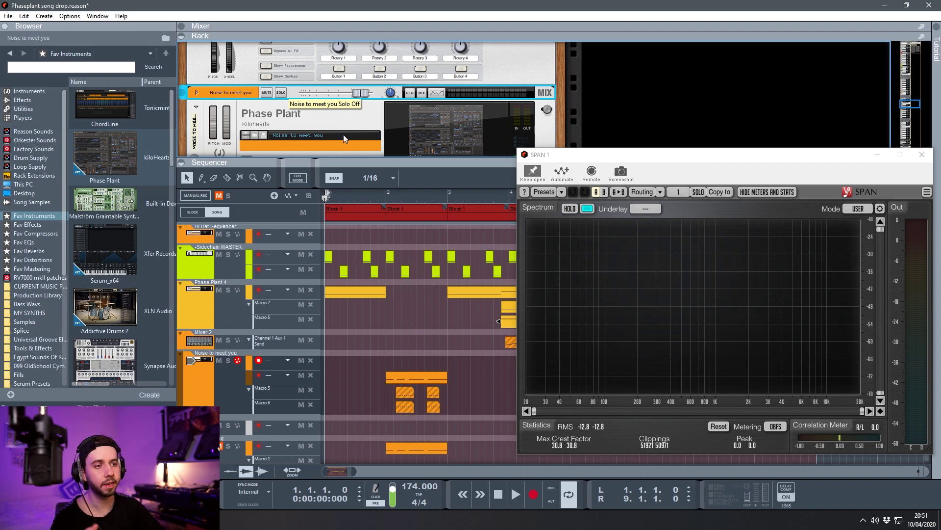
Solo the Noise to meet you channel and play it from bar 2 while examining its spectrum in SPAN.
left_click(386, 198)
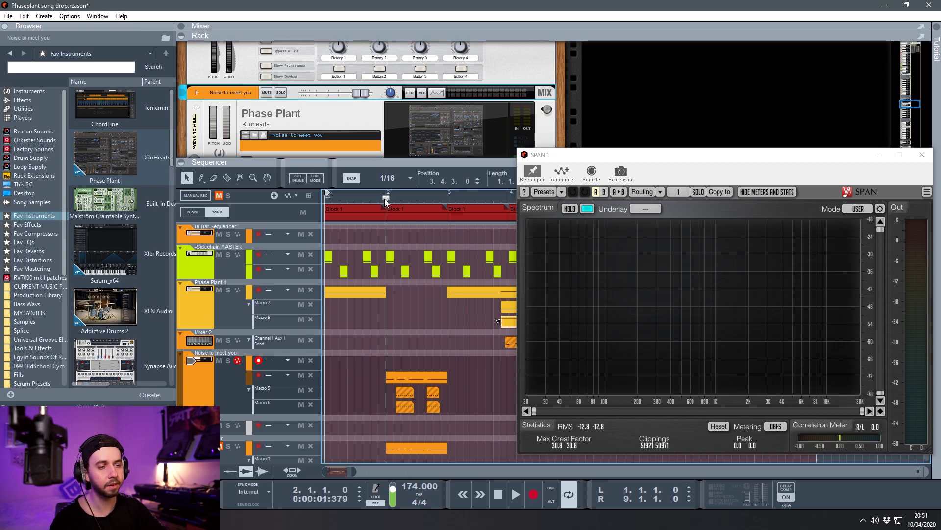
left_click(281, 93)
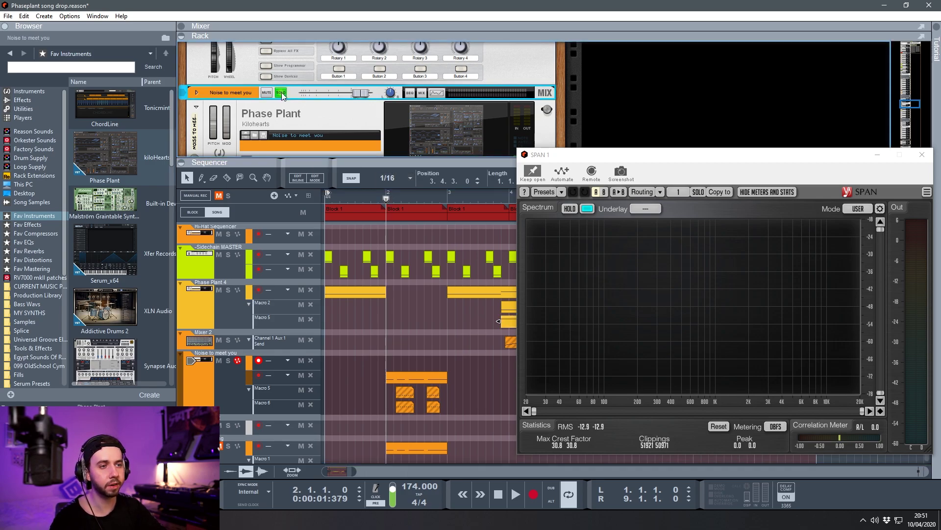
key("space")
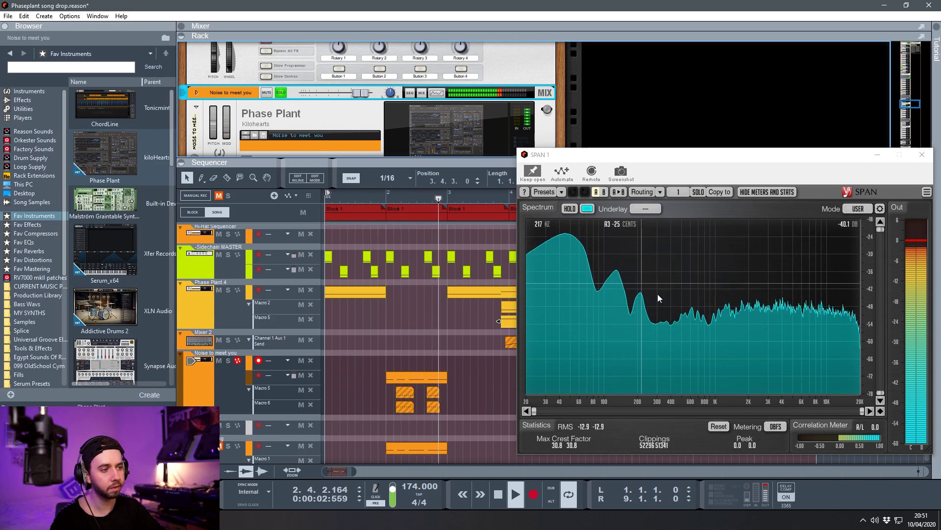
key("space")
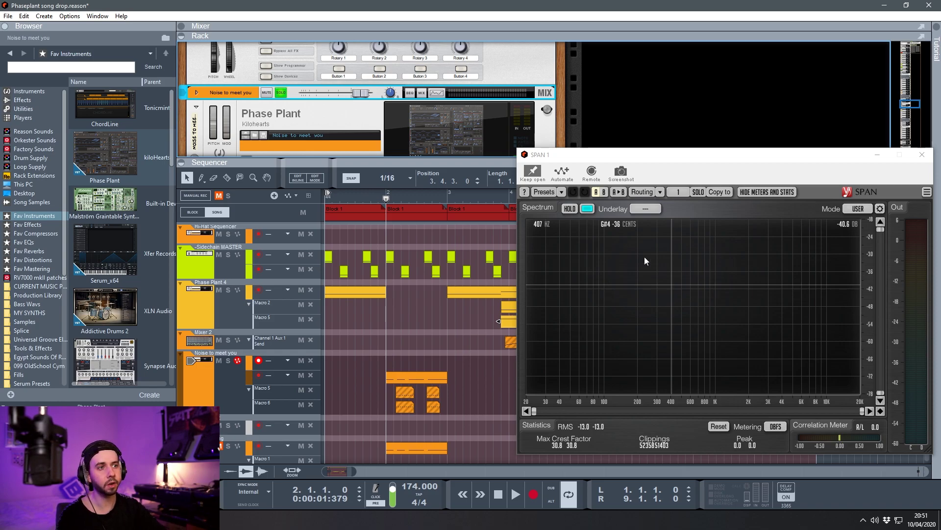
Open the Noise to meet you synth's Lane 3 Slice EQ and expand its filter list to examine the curve.
left_click(457, 123)
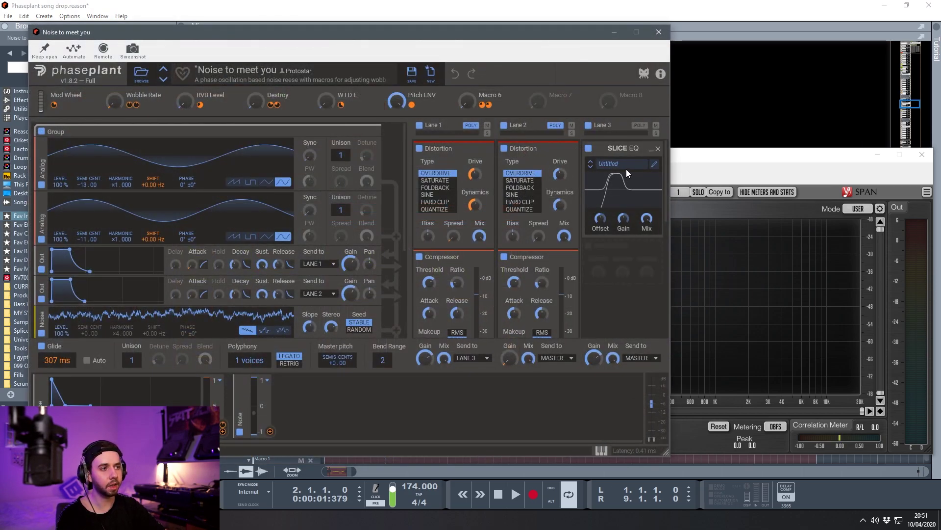
left_click(653, 164)
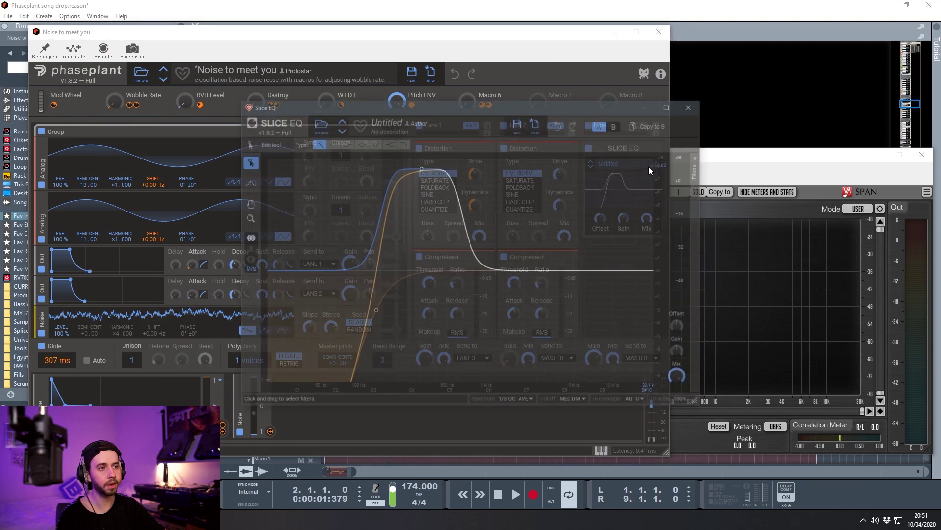
left_click_drag(387, 106, 259, 140)
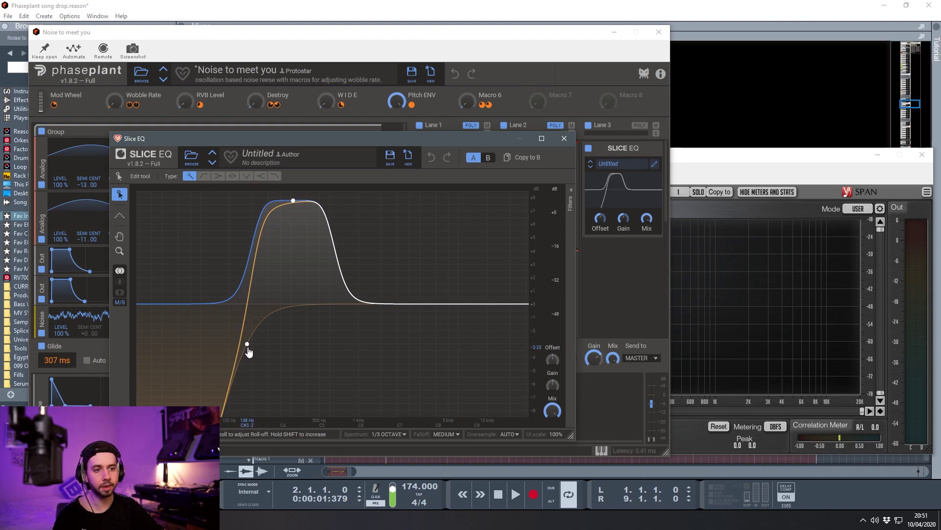
left_click(571, 191)
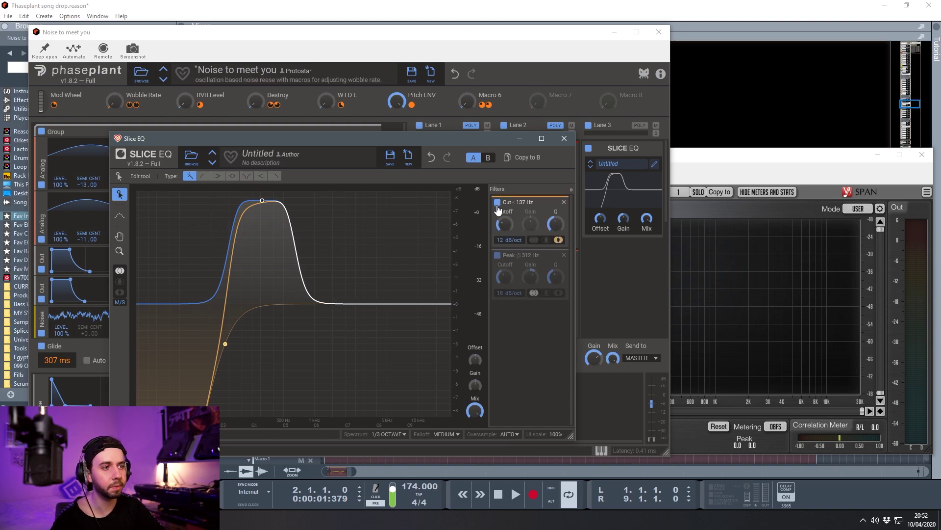
key("space")
key("space")
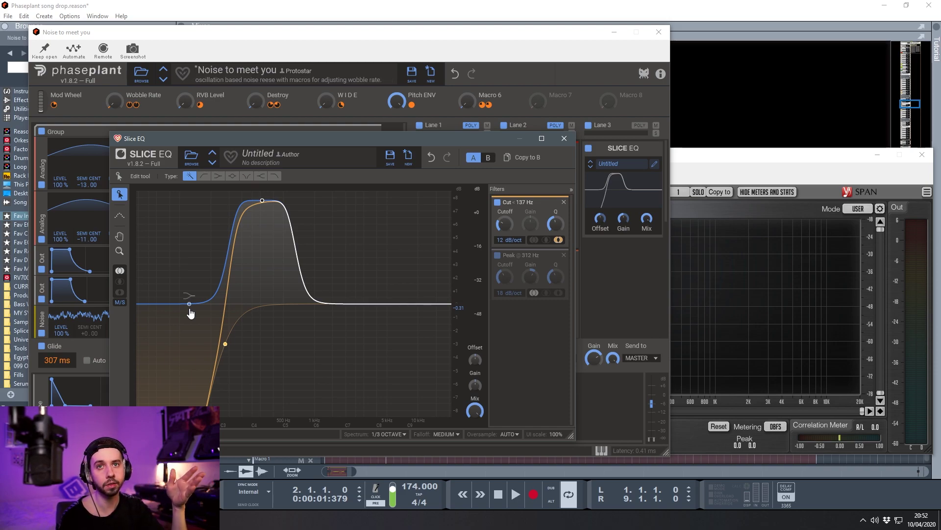
key("space")
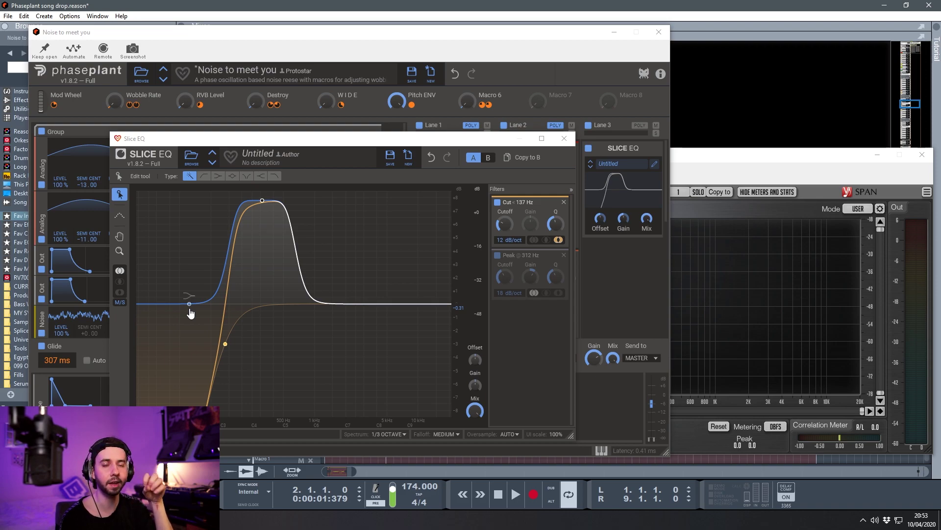
Close the Slice EQ editor, bypass the EQ to compare the unfiltered spectrum in SPAN, and re-enable it.
left_click(564, 138)
left_click(588, 150)
key("space")
left_click(708, 154)
key("space")
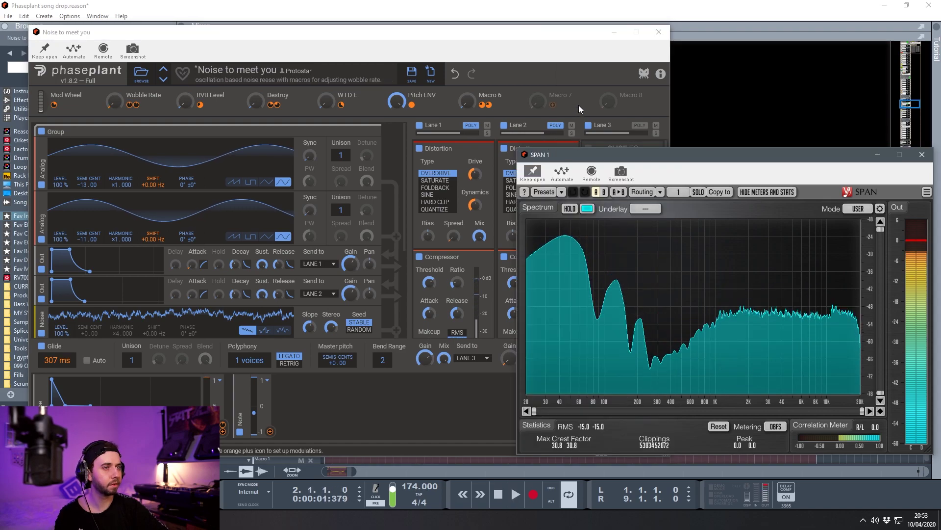
left_click(582, 99)
left_click(588, 150)
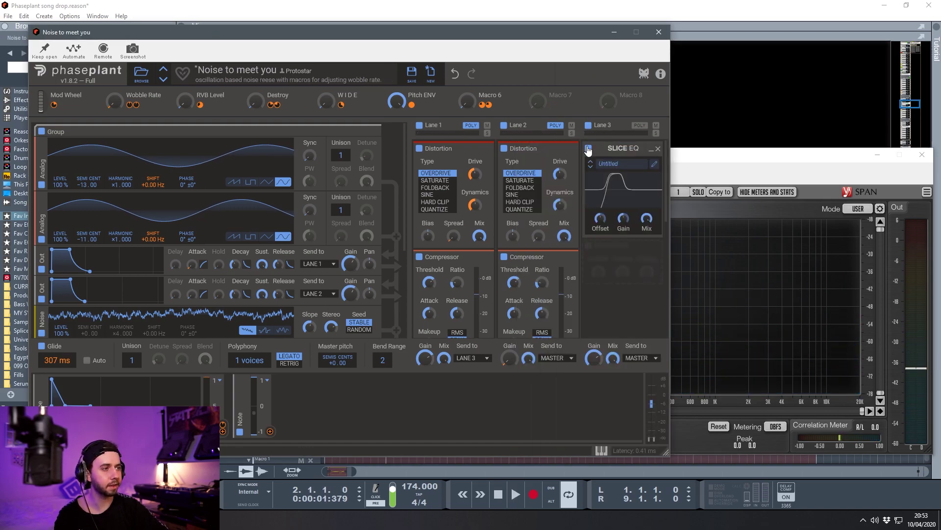
key("space")
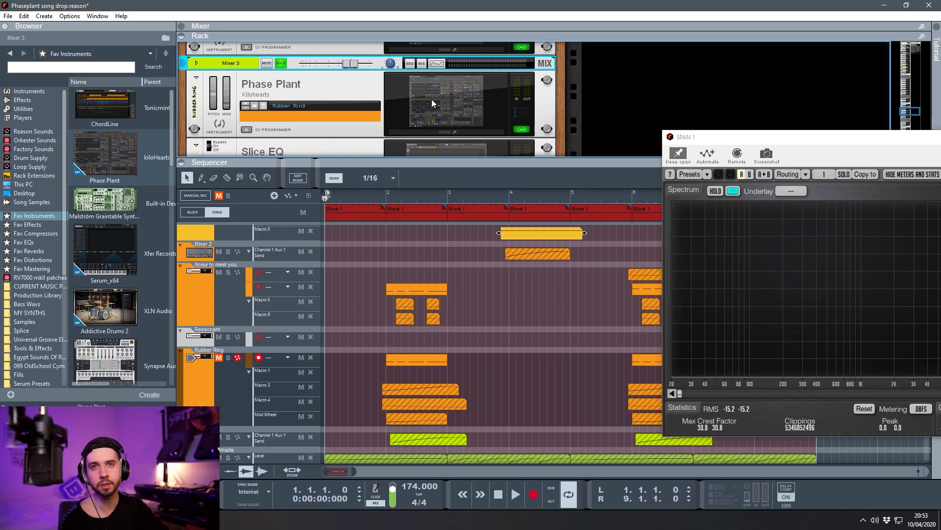
Move the playhead to bar 2, solo the Rubber Ring track, and audition it while checking its spectrum in SPAN.
scroll(355, 322, "up", 6)
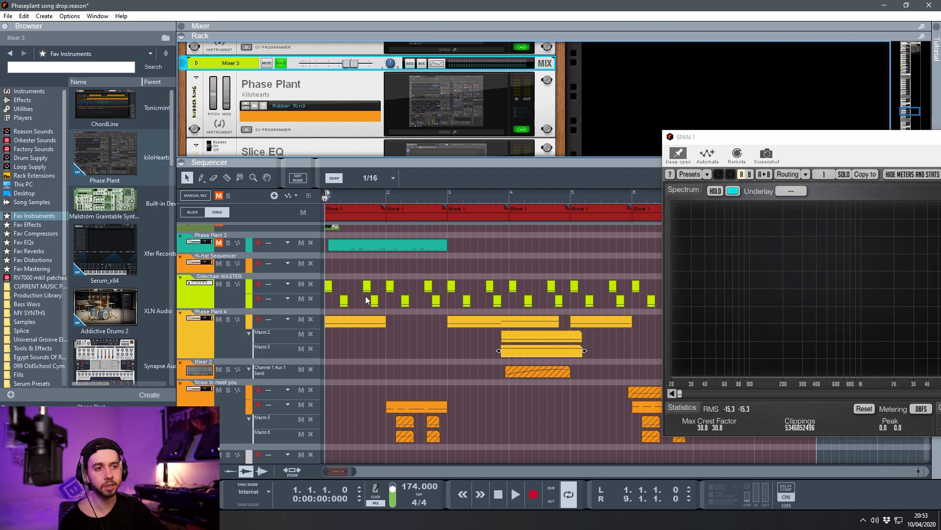
mouse_move(338, 199)
left_mouse_down()
mouse_move(320, 200)
mouse_move(398, 199)
mouse_move(384, 198)
left_mouse_up()
scroll(401, 247, "down", 3)
scroll(401, 251, "down", 2)
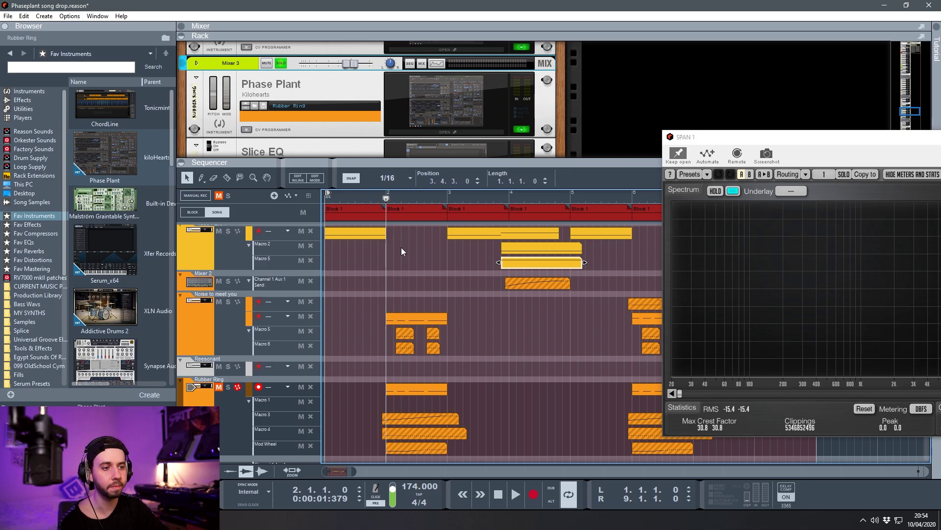
scroll(401, 247, "down", 2)
left_click(228, 357)
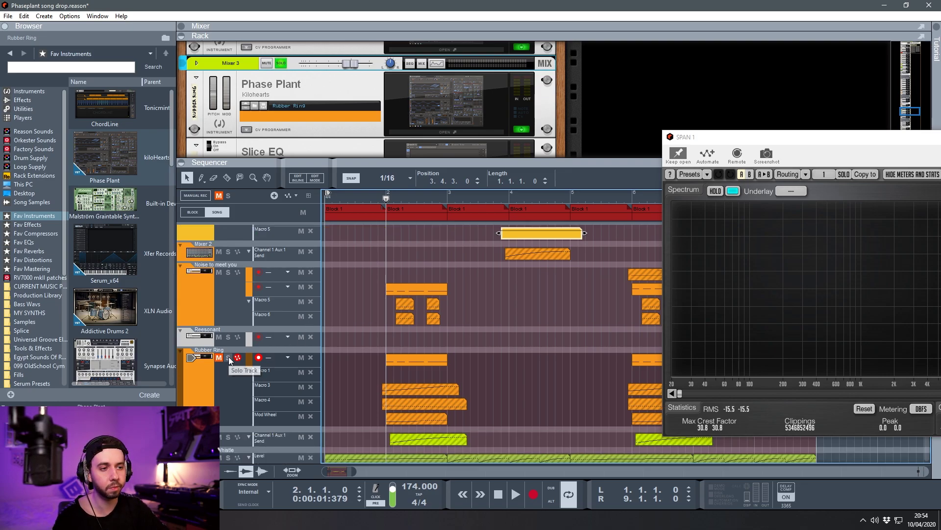
key("space")
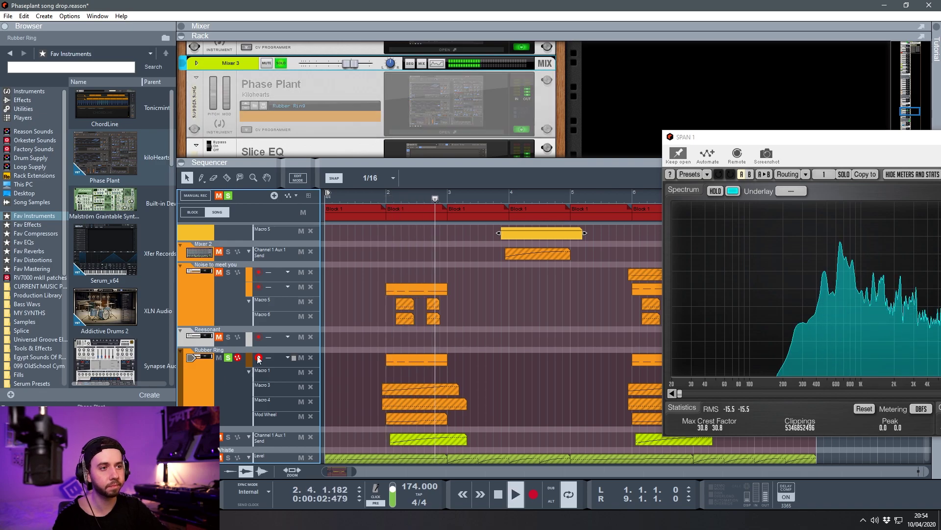
key("space")
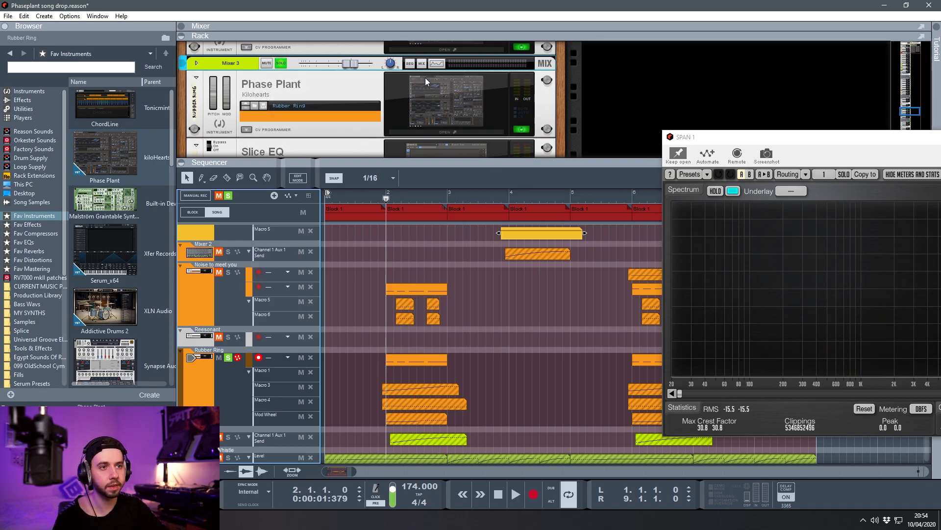
Add a new Phase Plant instrument above Mixer 3 and load the factory preset Rubber Ring.
left_click_drag(184, 116, 184, 115)
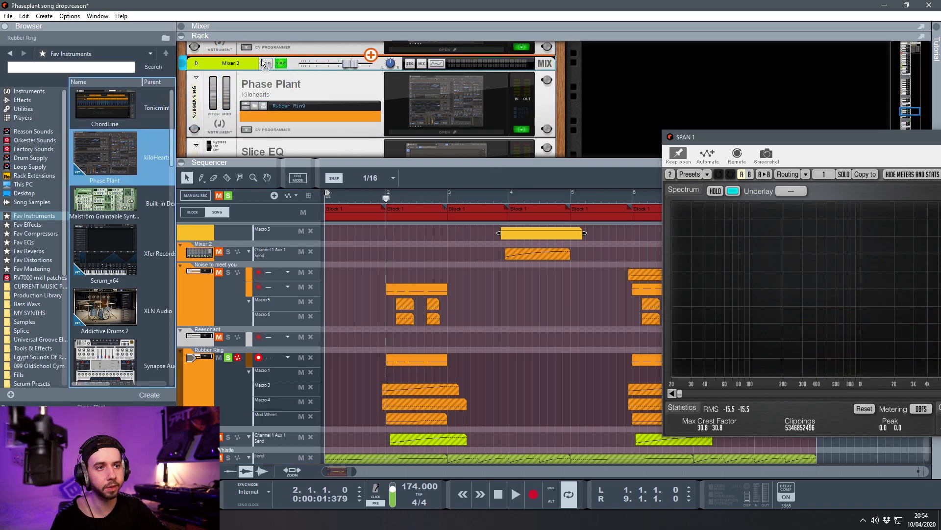
left_click(439, 102)
type("rubber")
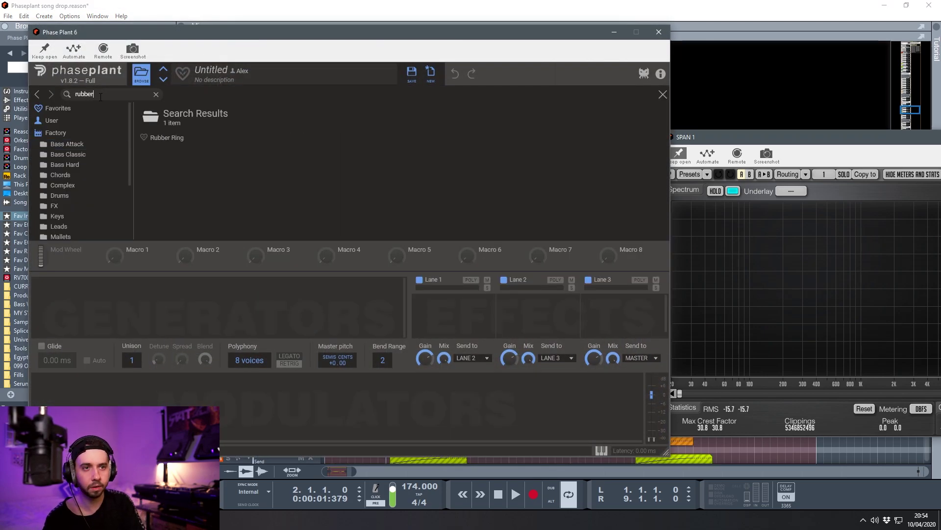
left_click(173, 139)
Show the On-screen Piano Keys and play several notes of Rubber Ring while examining the spectrum in SPAN.
key("F4")
left_click_drag(161, 378, 191, 404)
key("d")
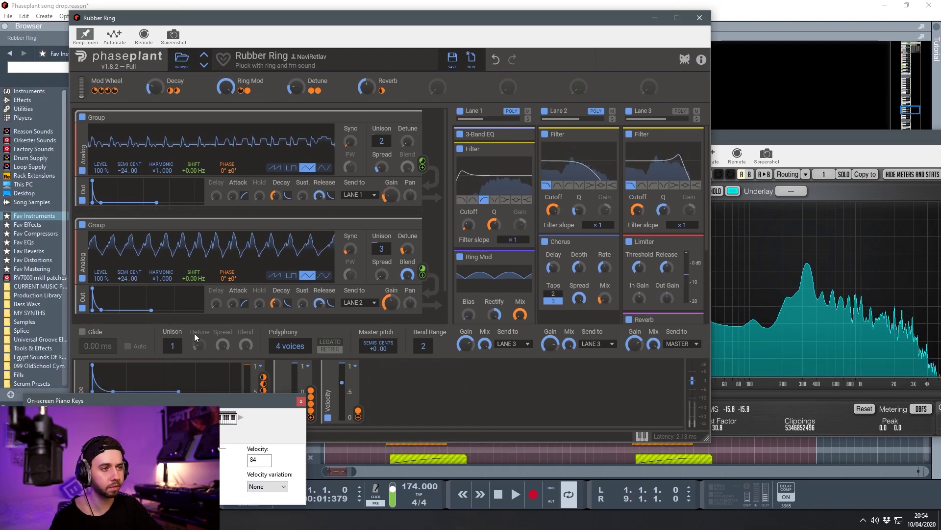
key("e")
key("t")
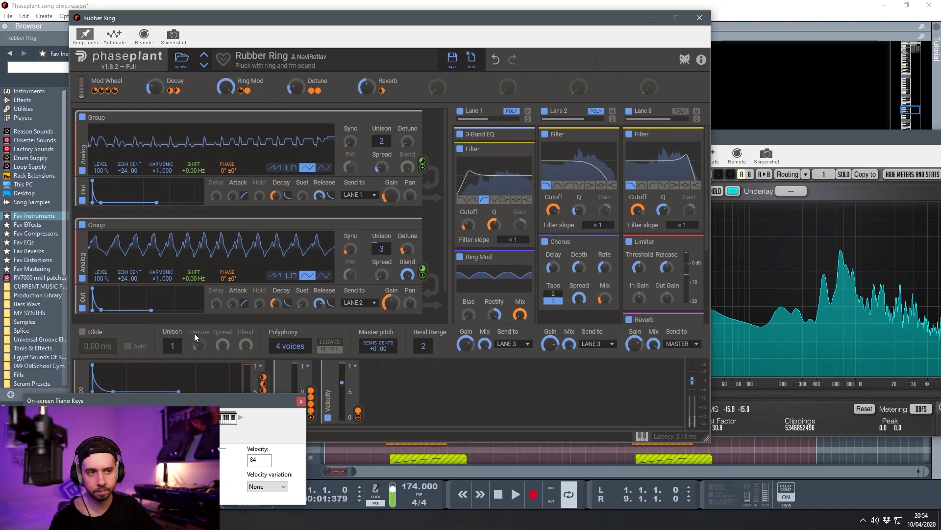
key("t")
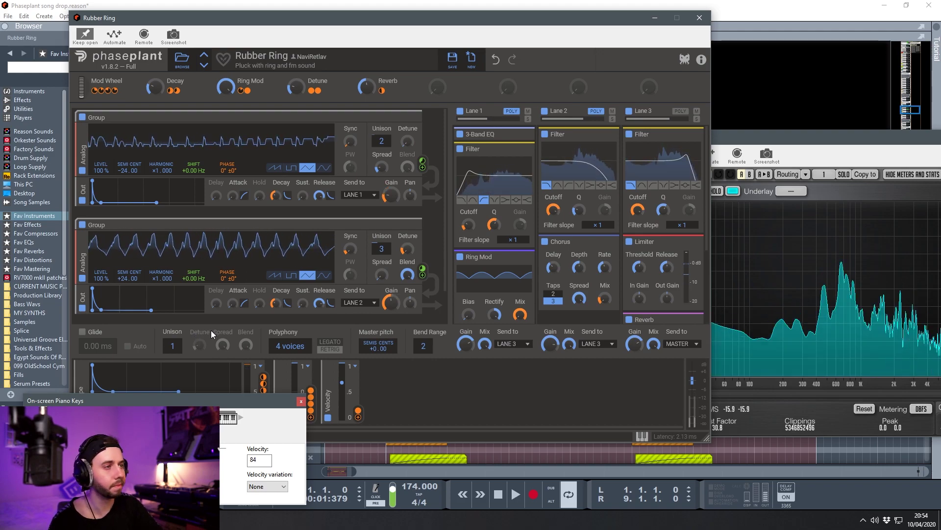
Arrange SPAN beside the new synth, add a Slice EQ after the Reverb in Lane 3, and open its editor.
left_click_drag(750, 137, 539, 63)
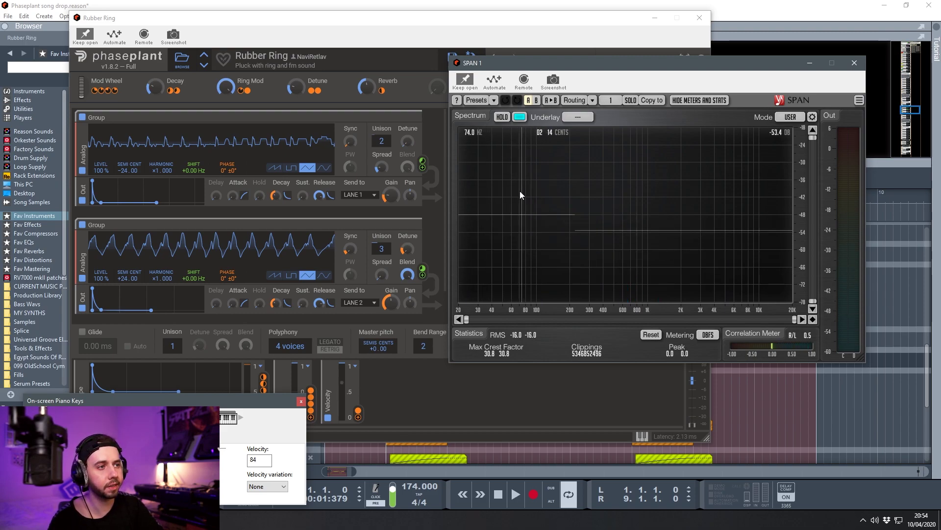
left_click_drag(521, 62, 672, 228)
left_click_drag(463, 19, 282, 8)
scroll(472, 198, "down", 5)
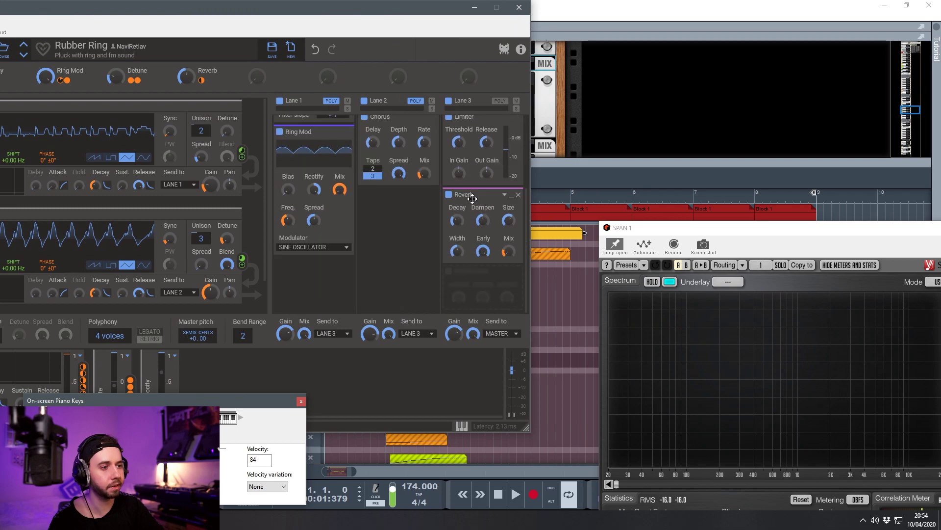
left_click(492, 297)
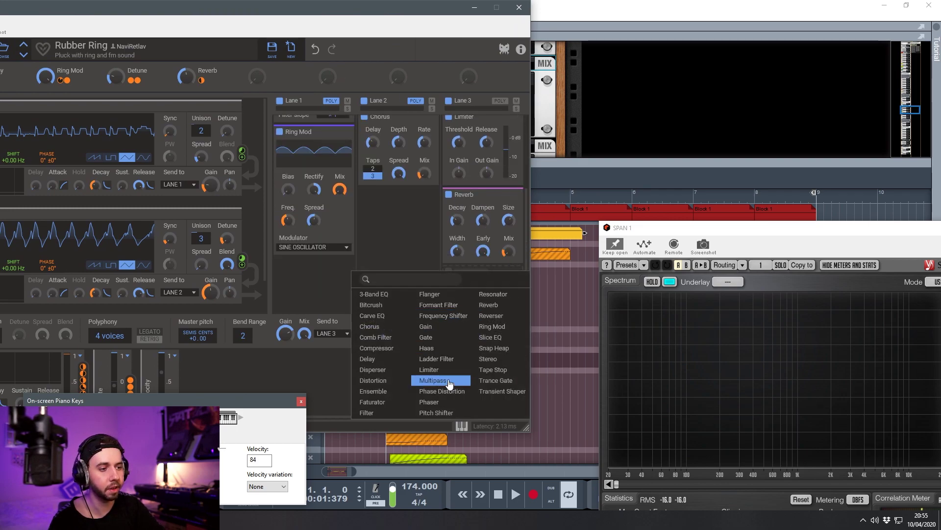
left_click(490, 337)
left_click(514, 287)
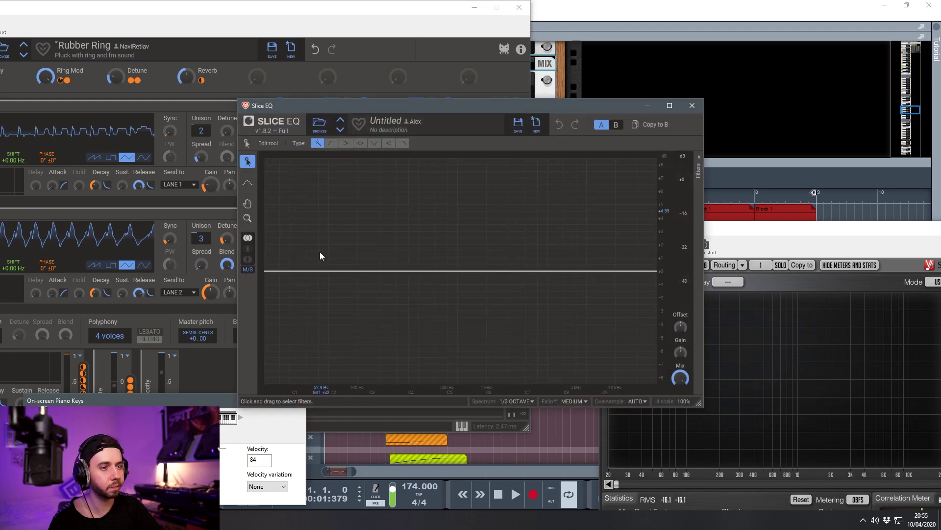
Create a low cut at about 255 Hz with a 36 dB/oct slope in the Slice EQ, and close its editor.
left_click_drag(286, 273, 410, 332)
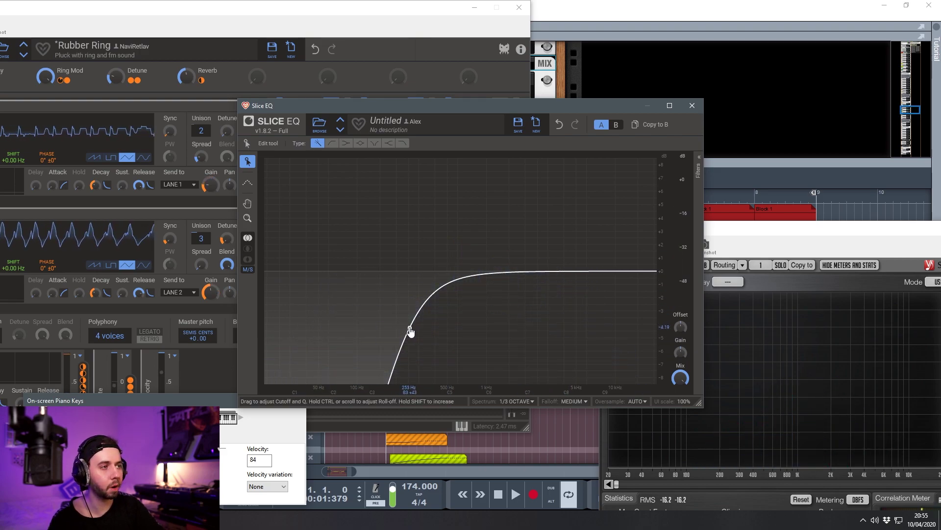
double_click(411, 332)
mouse_move(637, 207)
left_mouse_down()
mouse_move(637, 169)
mouse_move(637, 211)
mouse_move(637, 196)
left_mouse_up()
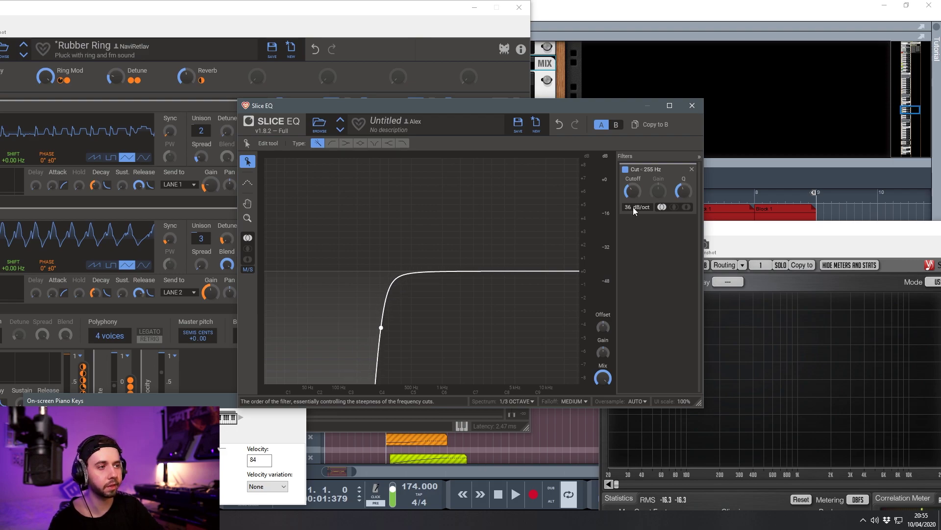
left_click_drag(737, 235, 689, 71)
left_click_drag(554, 111, 377, 102)
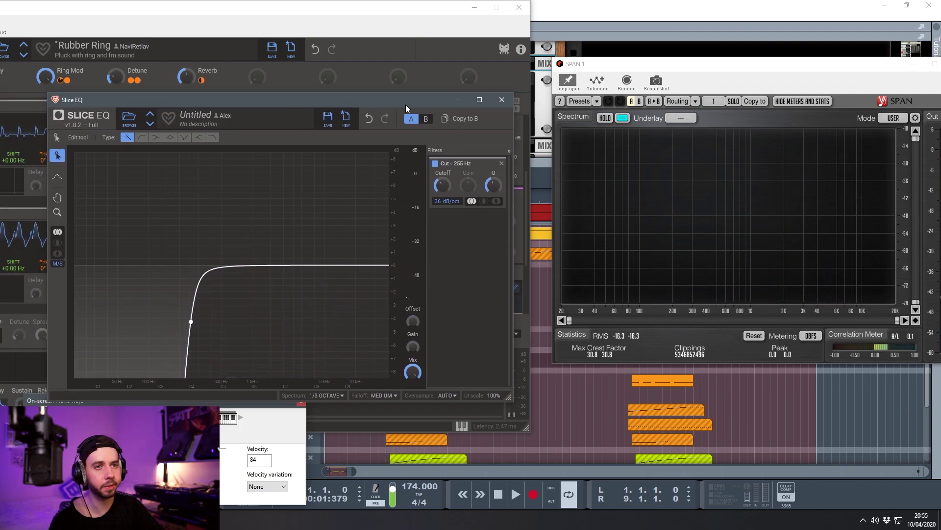
left_click(502, 101)
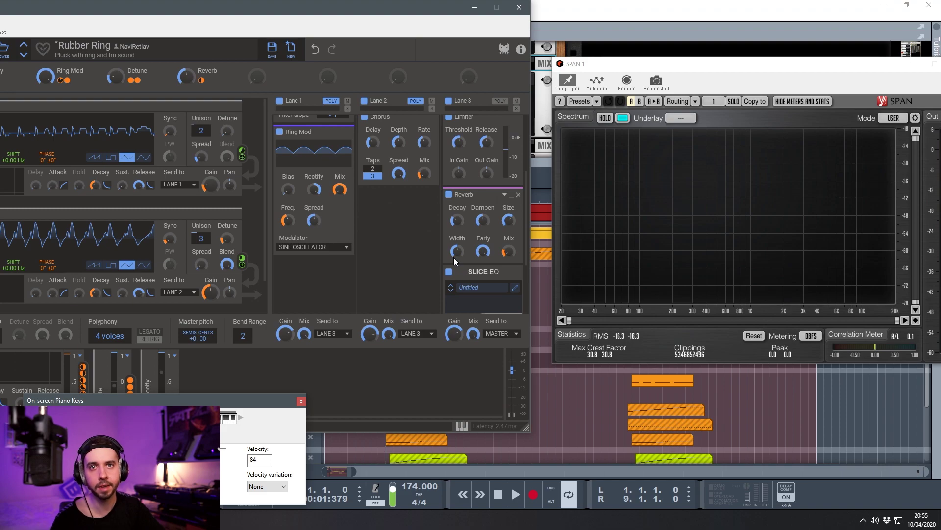
Raise Rubber Ring's Detune macro to its maximum and move the synth and SPAN windows clear of the rack.
left_click_drag(269, 12, 427, 31)
mouse_move(274, 100)
left_mouse_down()
mouse_move(273, 127)
mouse_move(273, 88)
mouse_move(273, 113)
mouse_move(278, 94)
left_mouse_up()
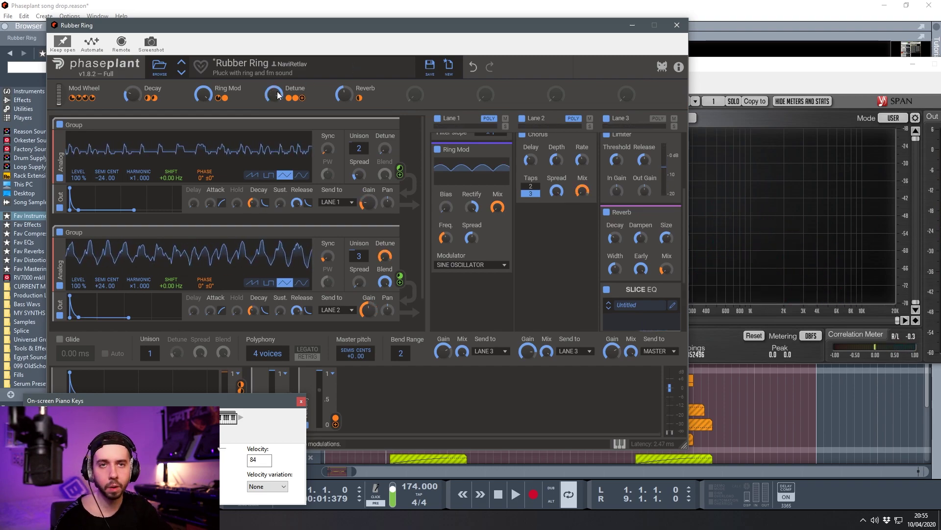
left_click_drag(93, 31, 160, 278)
left_click_drag(841, 82, 846, 276)
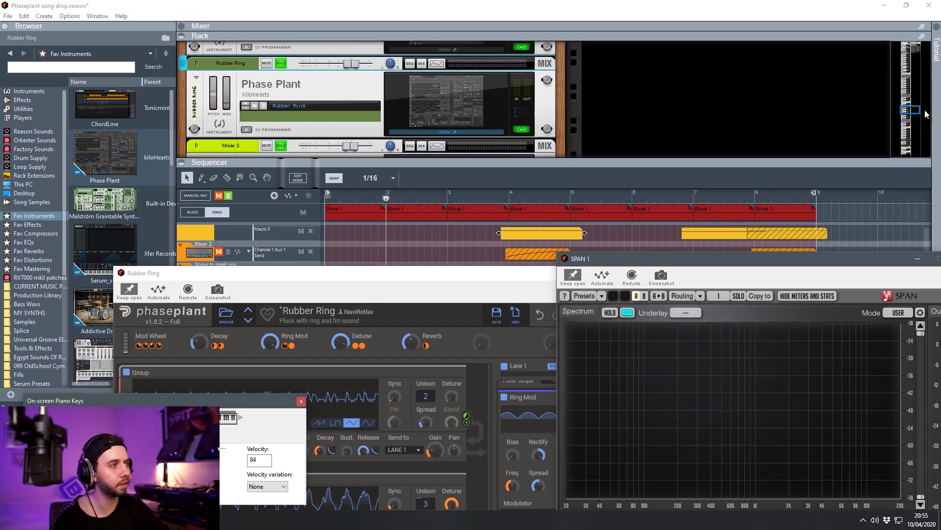
Open the iZotope Ozone 7 Imager in the rack, switch its output to Mono, and close it.
scroll(527, 108, "down", 5)
scroll(527, 109, "down", 5)
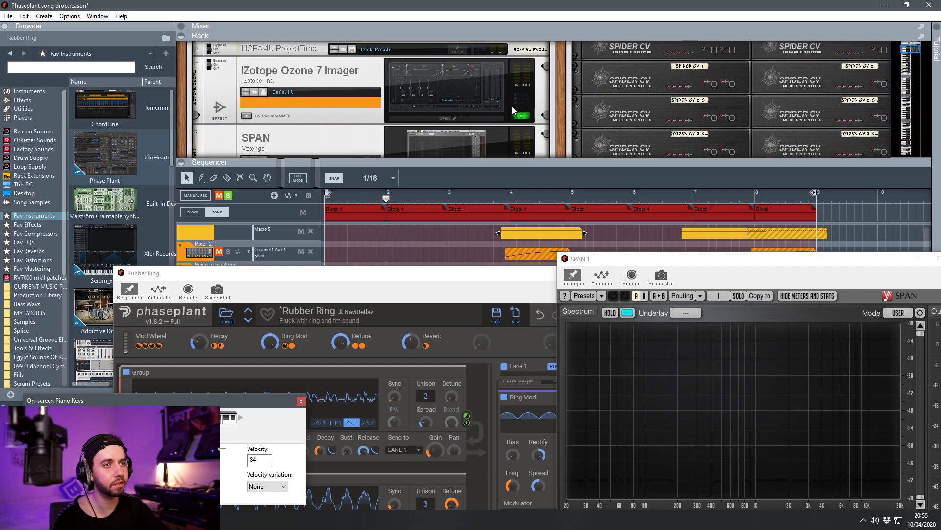
left_click(419, 93)
double_click(388, 99)
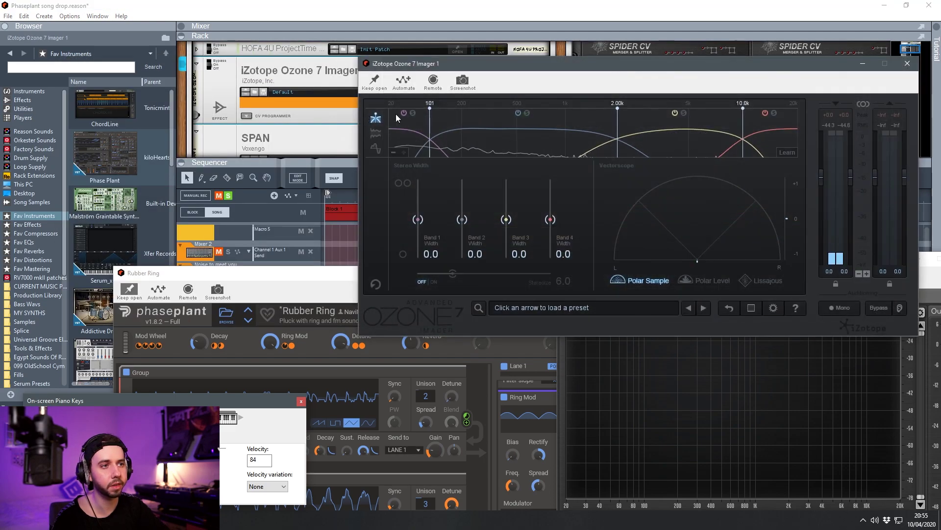
left_click_drag(399, 63, 200, 22)
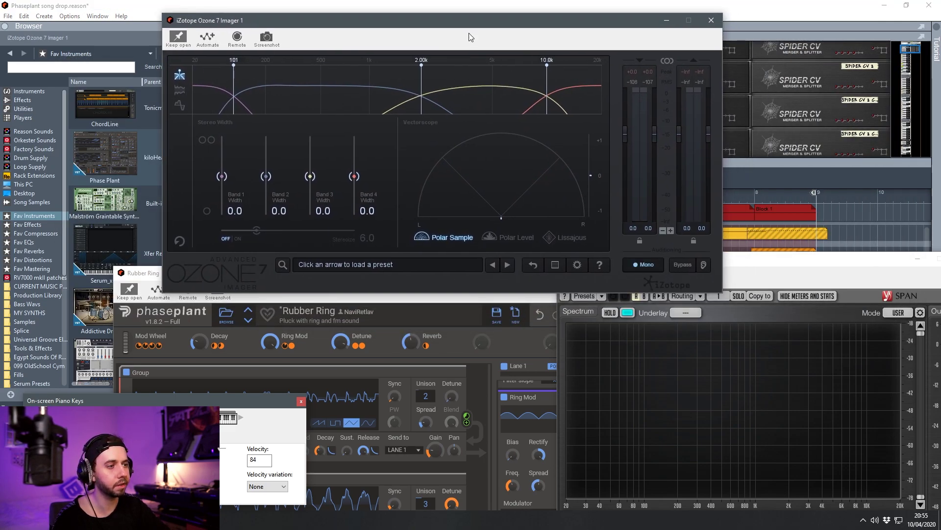
left_click(711, 20)
Reposition Rubber Ring and SPAN, and sweep the Detune macro down to 0% while playing notes to compare the spectrum.
left_click_drag(346, 273, 240, 15)
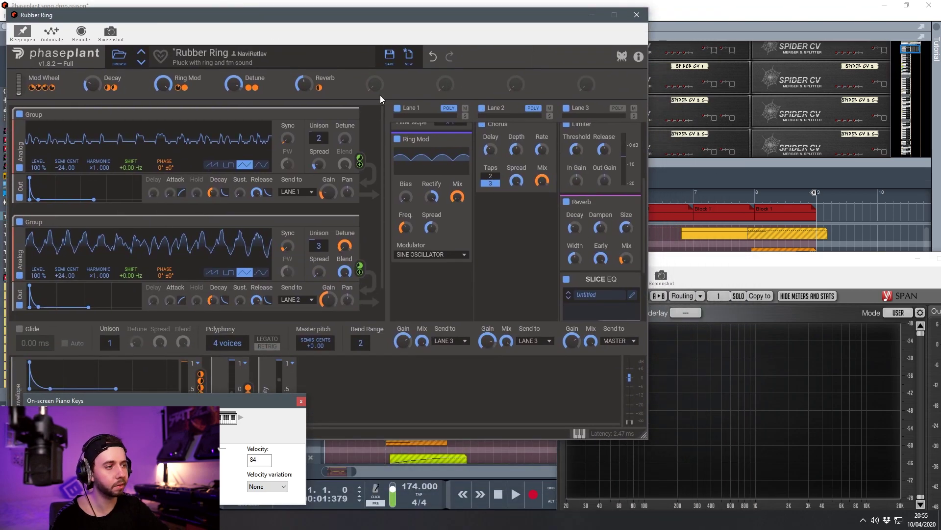
left_click(780, 273)
left_click_drag(781, 273, 751, 94)
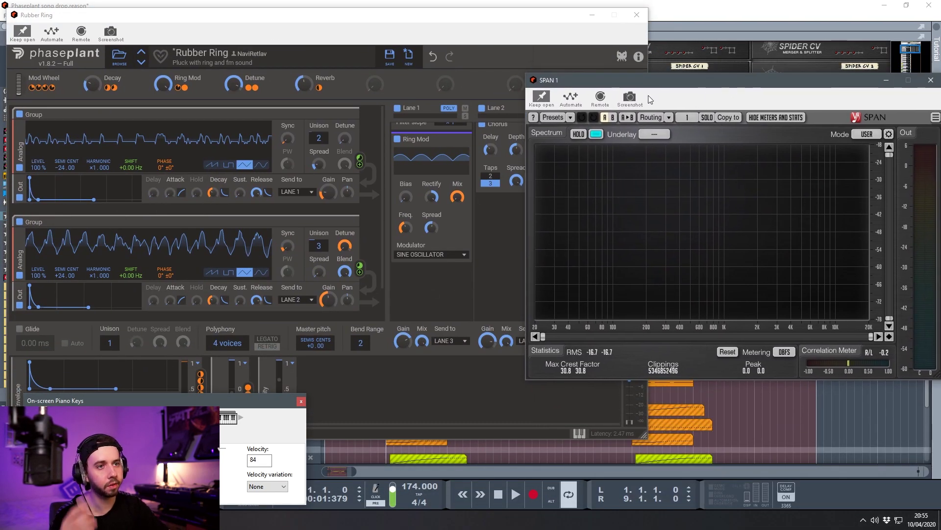
left_click(236, 83)
left_click_drag(244, 81, 244, 49)
left_click_drag(234, 83, 234, 135)
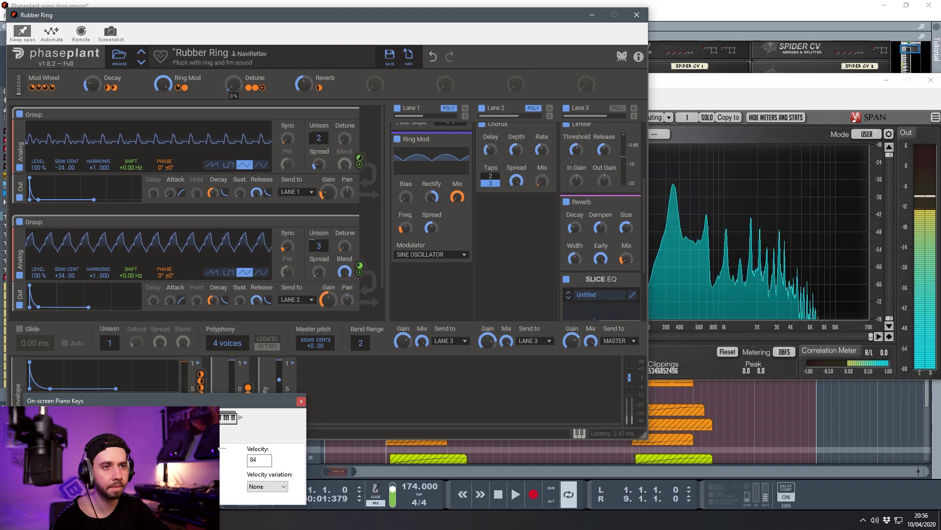
Raise Rubber Ring's Detune macro in stages to 23%, 28% and 82% to compare the amounts of detuning.
left_click_drag(233, 84, 234, 61)
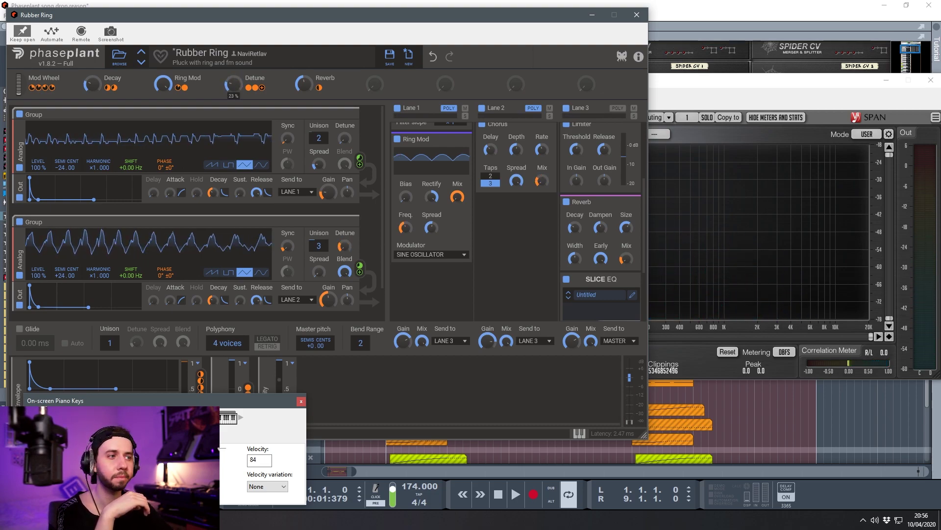
left_click_drag(234, 55, 234, 64)
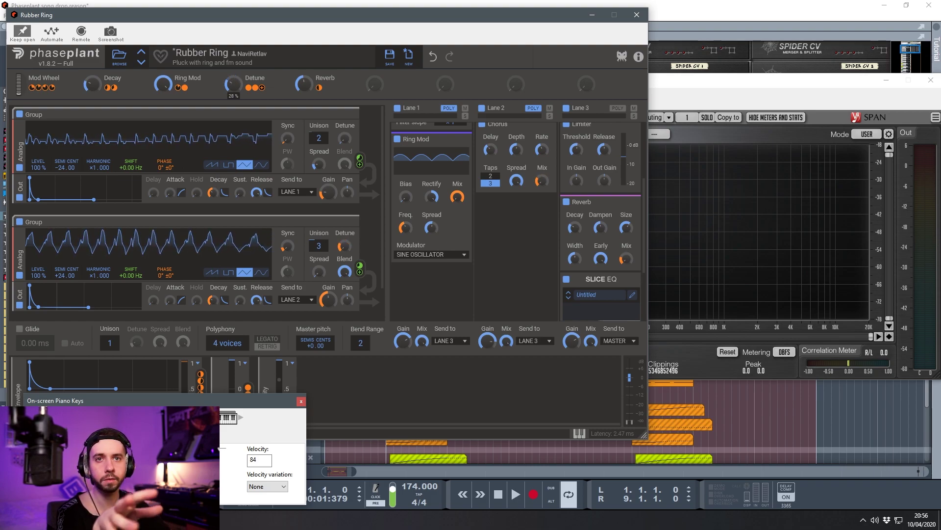
left_click_drag(234, 87, 234, 65)
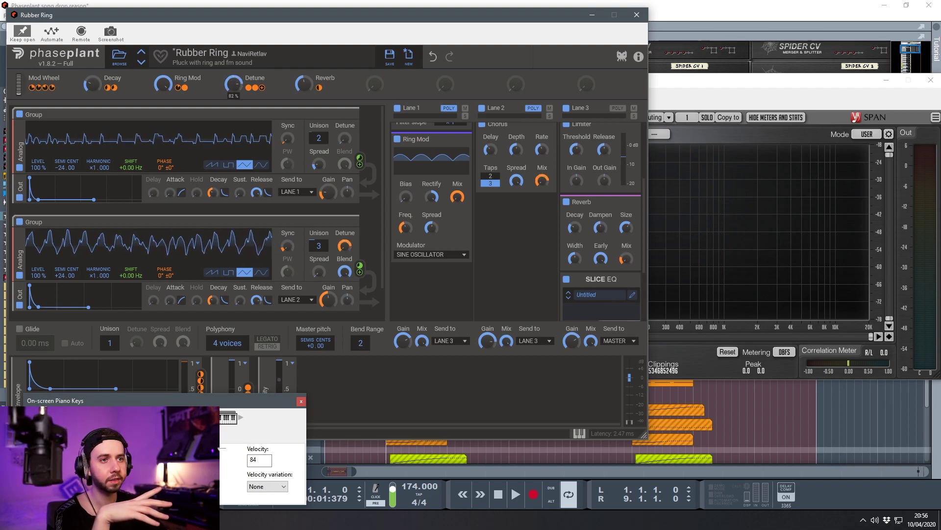
Try a Haas effect after the Slice EQ in Lane 3, raising its Delay while playing notes.
scroll(577, 216, "down", 3)
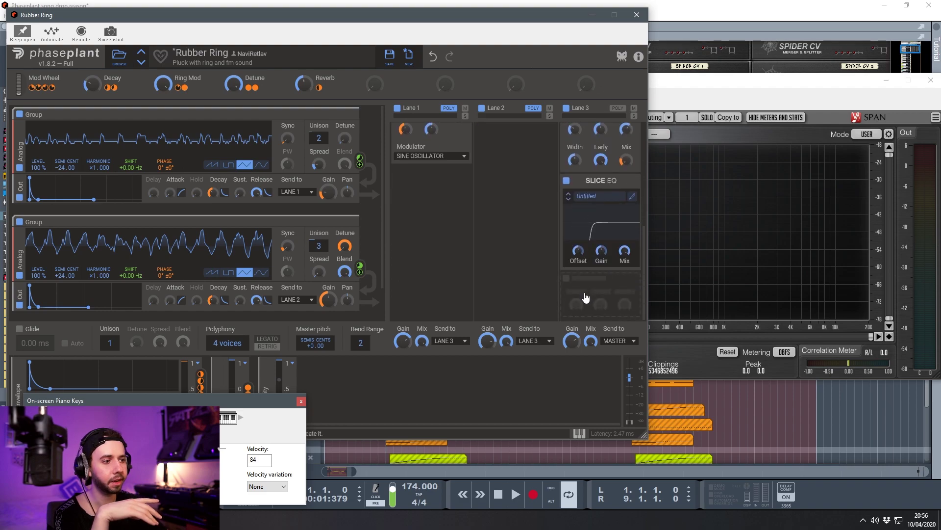
left_click(587, 299)
left_click(549, 356)
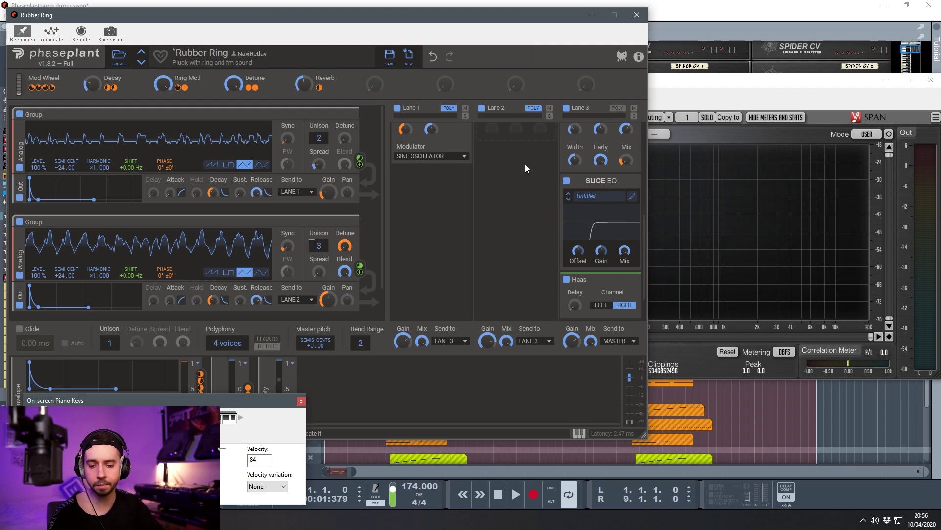
mouse_move(576, 305)
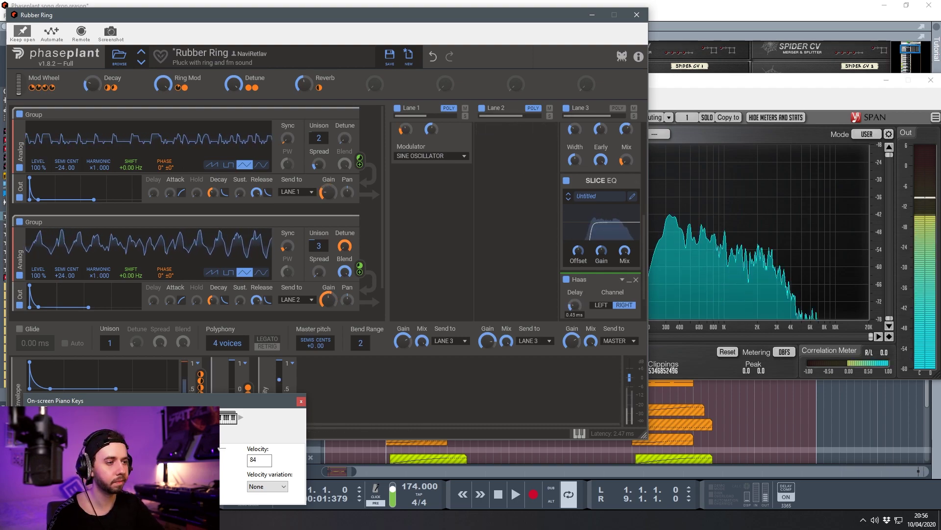
left_click_drag(575, 305, 575, 275)
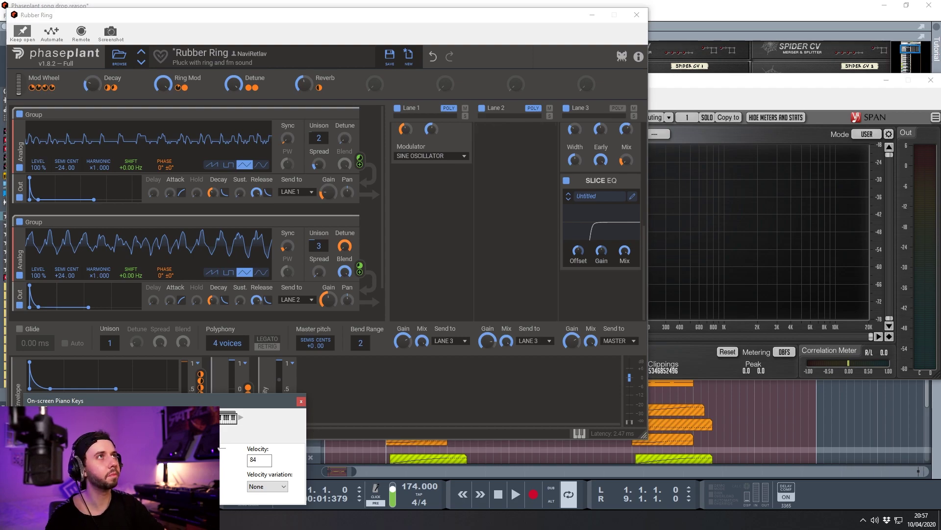
Close the Rubber Ring window, solo the Noise to meet you track alongside Rubber Ring, and audition both together.
left_click(555, 132)
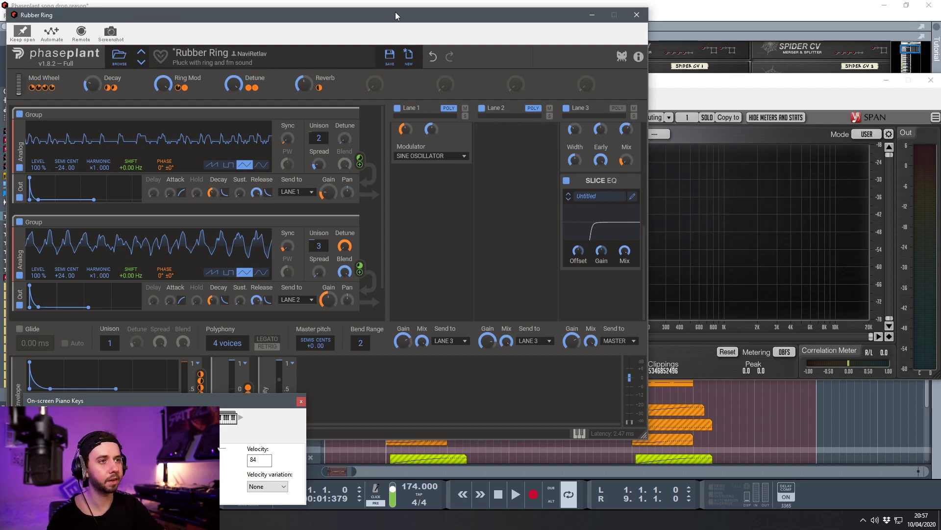
left_click_drag(396, 15, 419, 28)
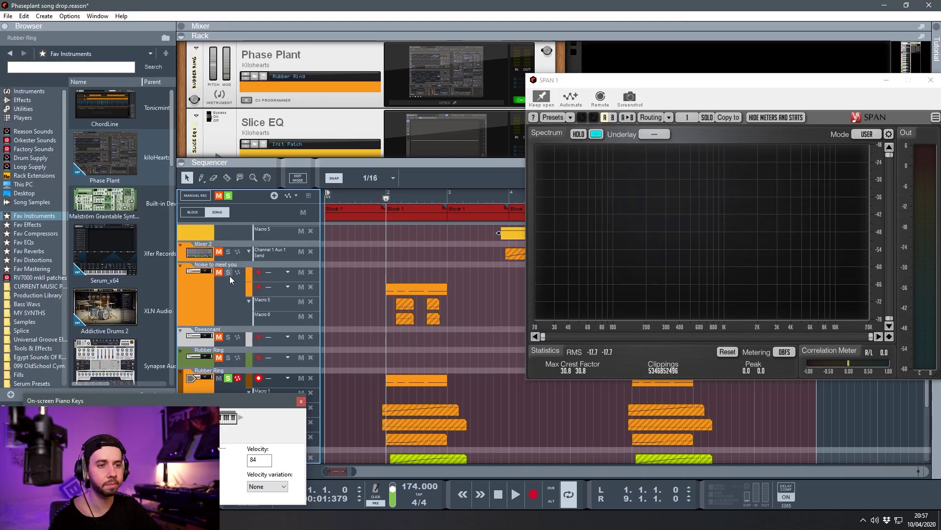
left_click(229, 273)
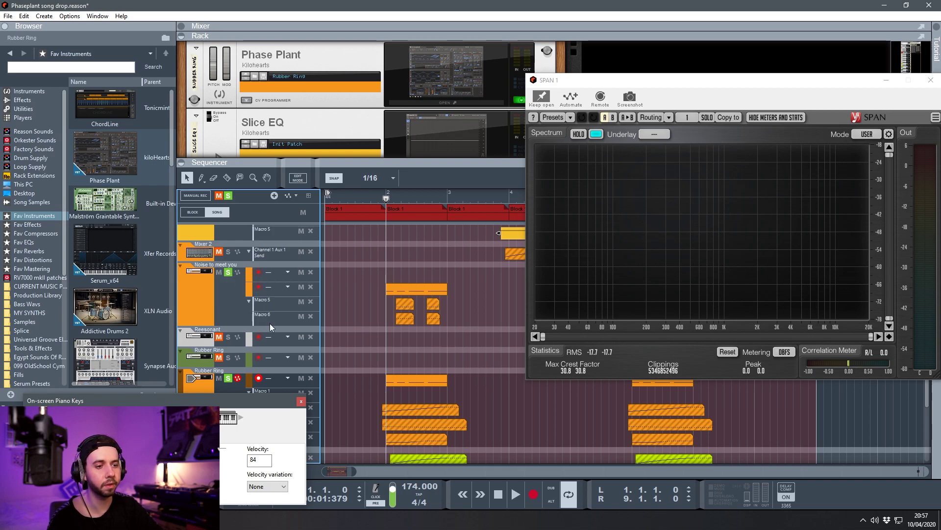
scroll(374, 328, "down", 2)
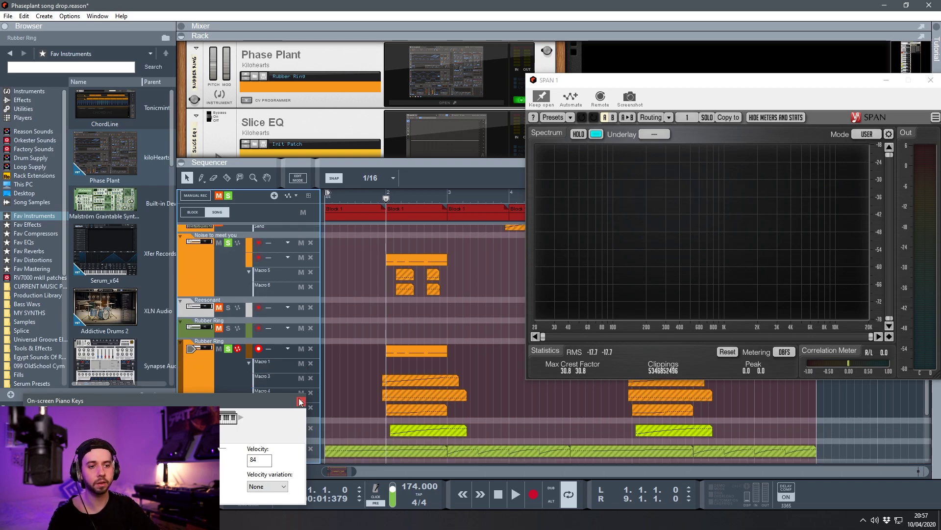
key("space")
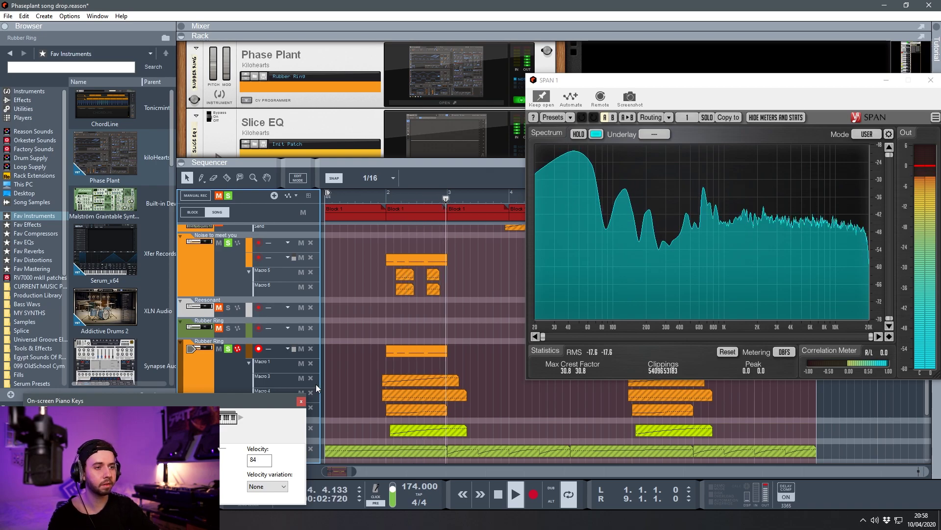
key("space")
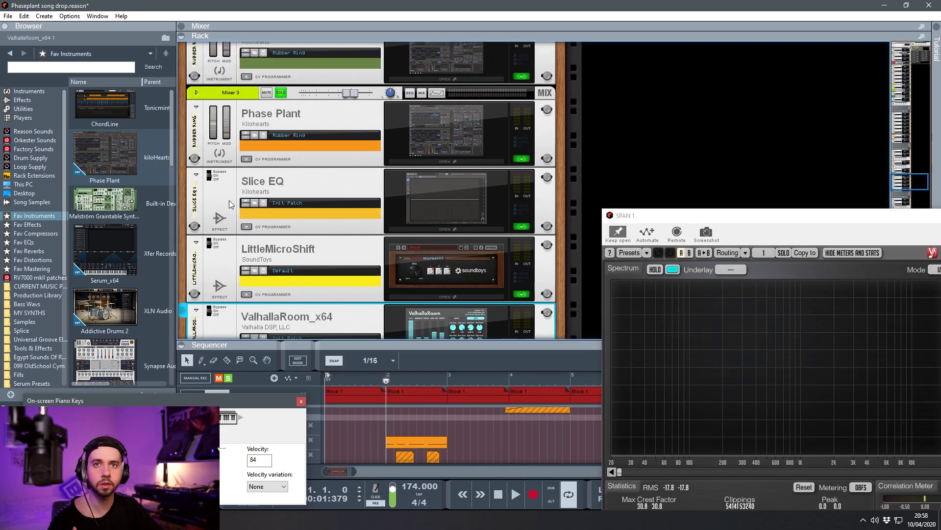
Bypass the Slice EQ, LittleMicroShift and ValhallaRoom effects in the chain below the orange Rubber Ring synth.
scroll(236, 190, "down", 2)
left_click(215, 123)
left_click(214, 184)
left_click(213, 126)
scroll(216, 179, "down", 2)
scroll(214, 177, "down", 5)
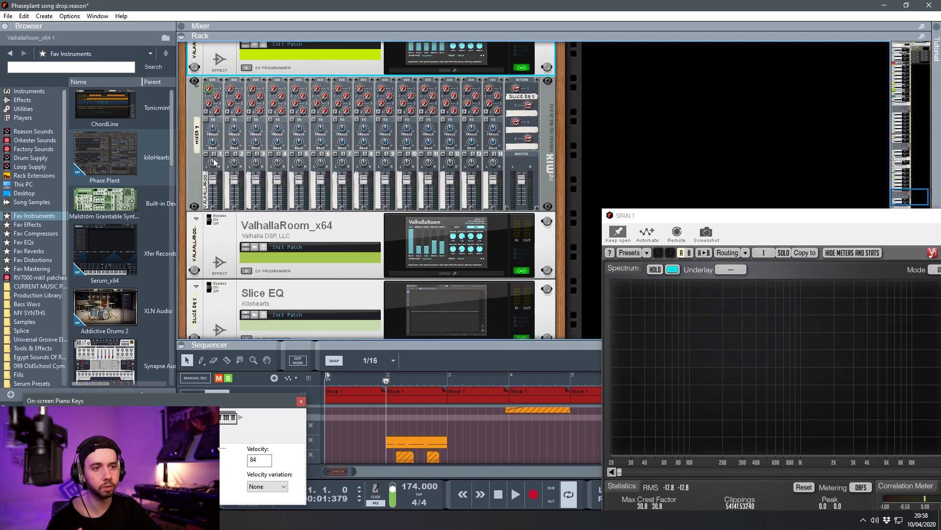
left_click(215, 203)
Enlarge the sequencer area and play the bar 2 phrase to hear Rubber Ring without its external effects.
scroll(214, 209, "up", 6)
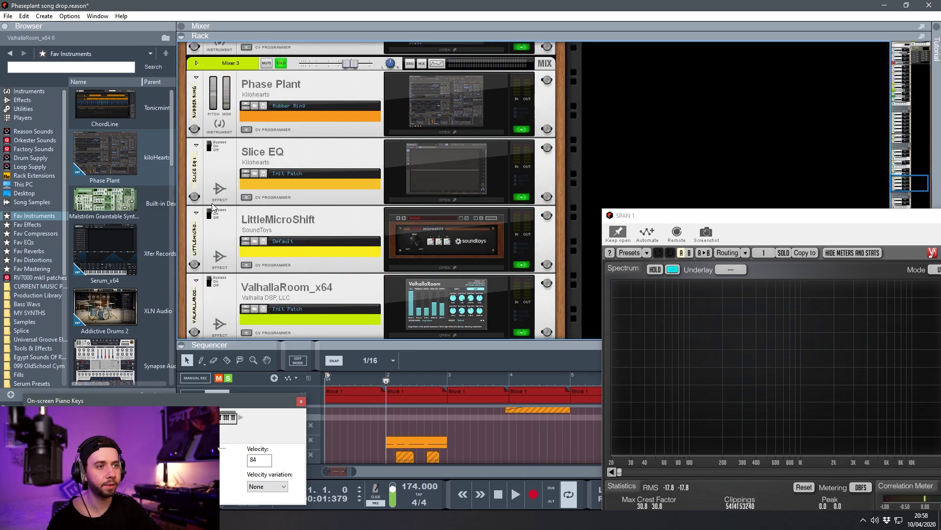
left_click_drag(372, 345, 344, 211)
left_click(441, 385)
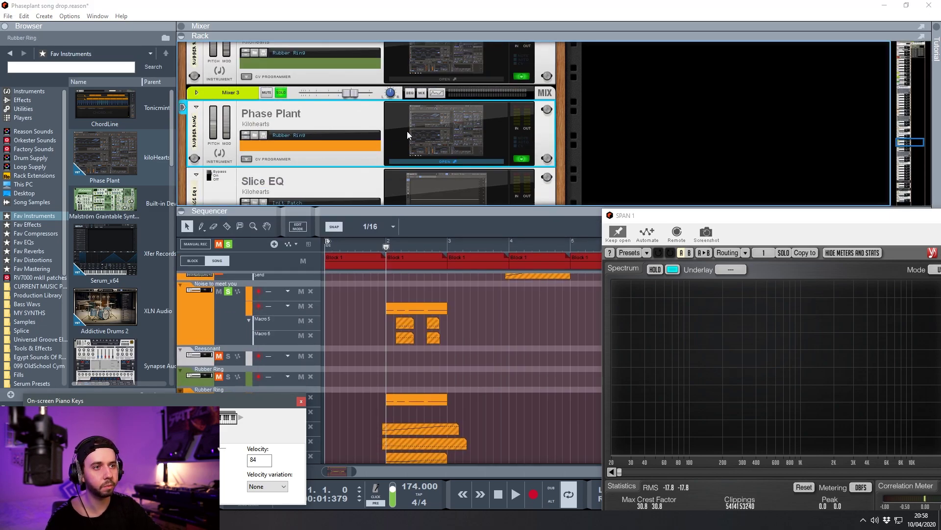
scroll(327, 334, "up", 2)
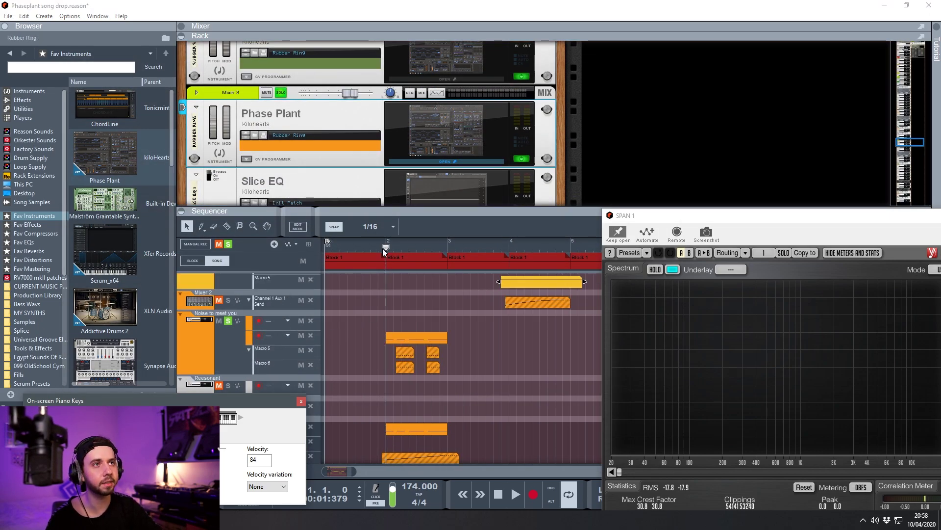
key("space")
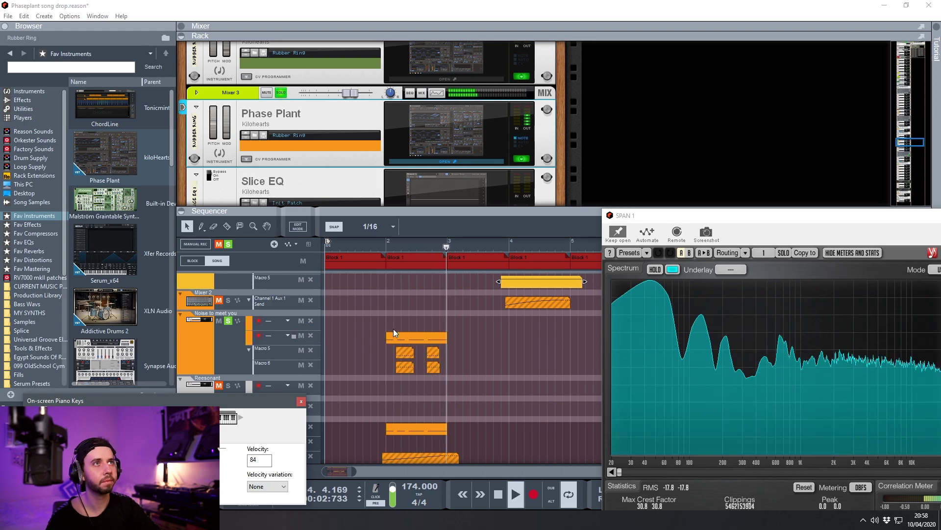
key("space")
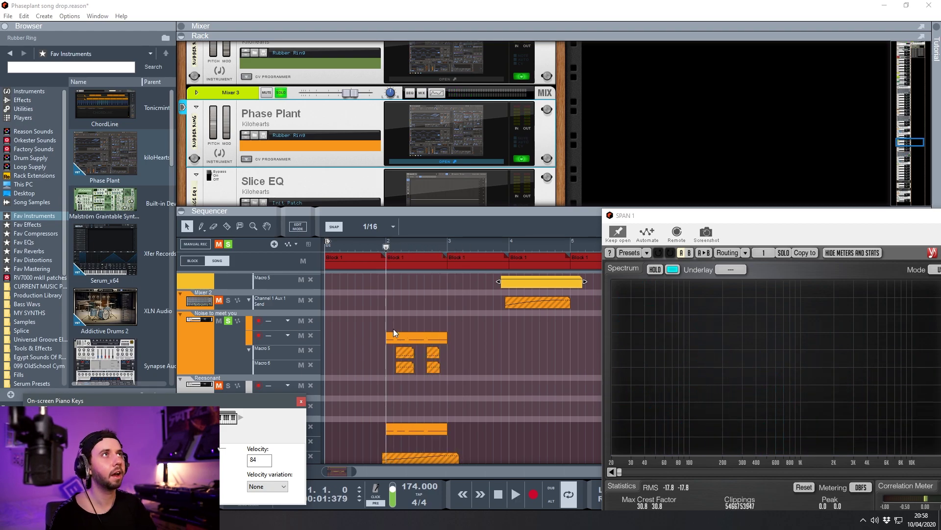
Open the orange Rubber Ring's Phase Plant patch, examine its generators and the effects in all three lanes, and close it.
left_click(432, 125)
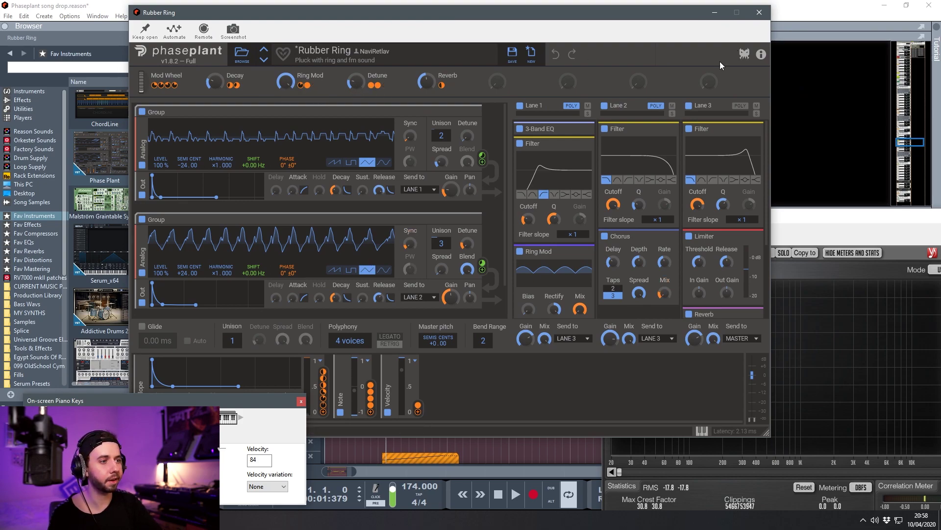
scroll(728, 214, "down", 5)
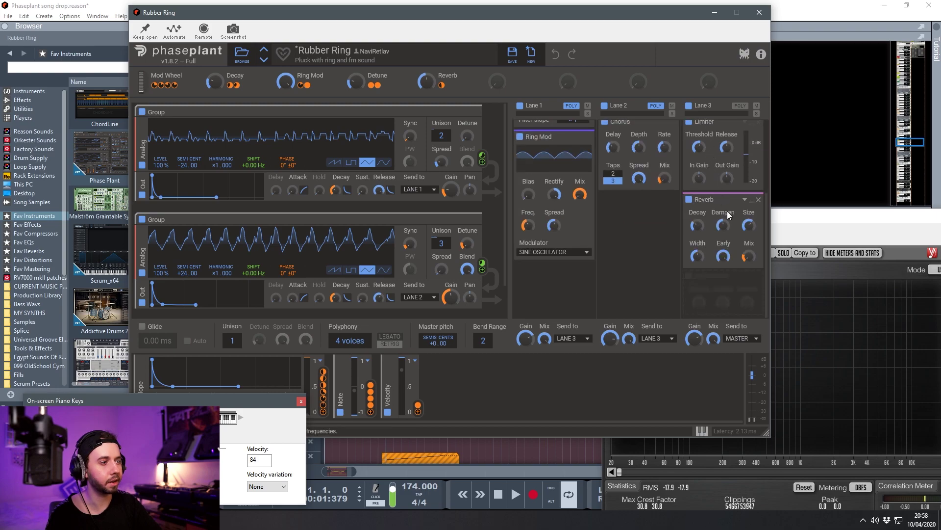
scroll(734, 233, "up", 2)
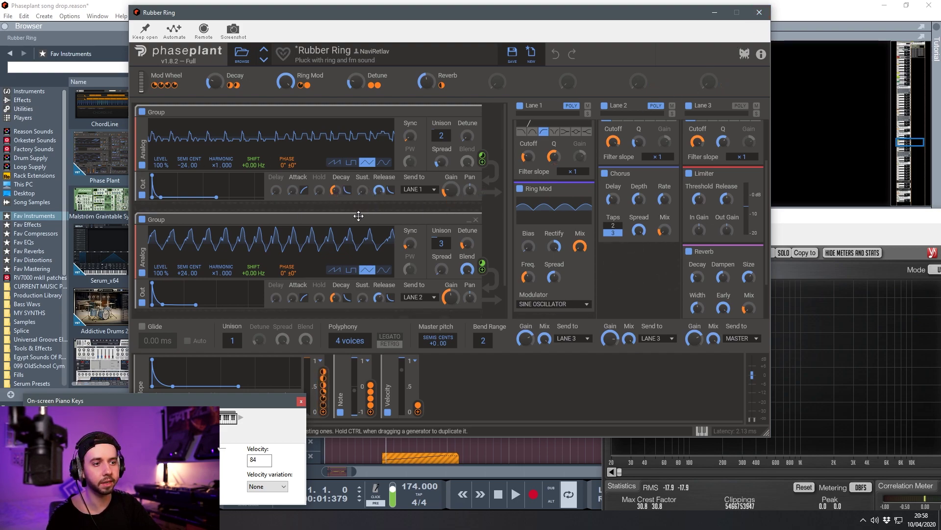
scroll(368, 277, "down", 1)
scroll(368, 277, "down", 1)
scroll(358, 240, "up", 2)
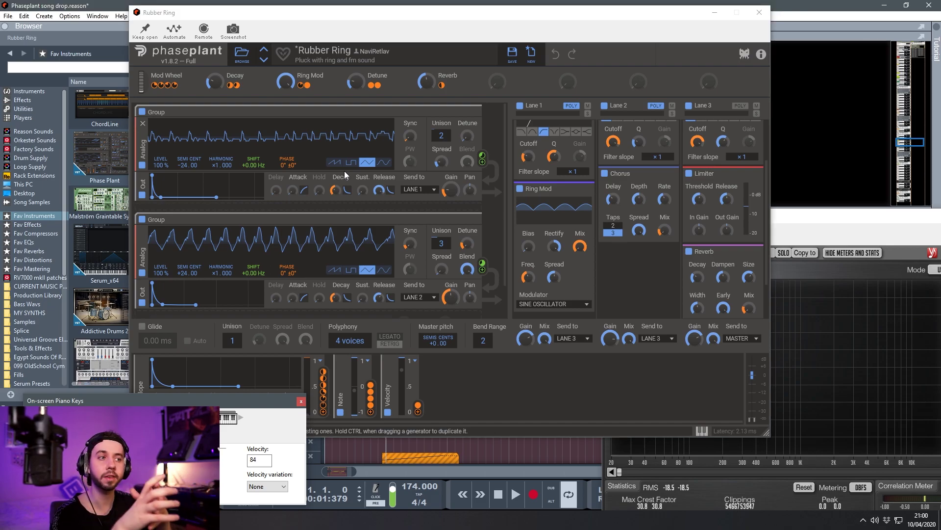
left_click(759, 13)
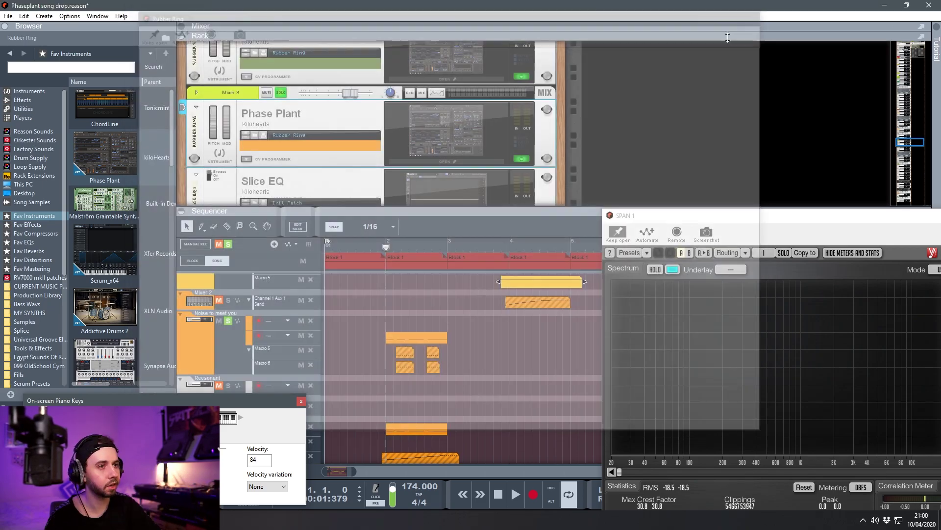
Re-enable the Slice EQ after Rubber Ring, examine its filter curve during playback, and close its editor.
scroll(472, 122, "down", 3)
left_click(210, 92)
left_click(446, 114)
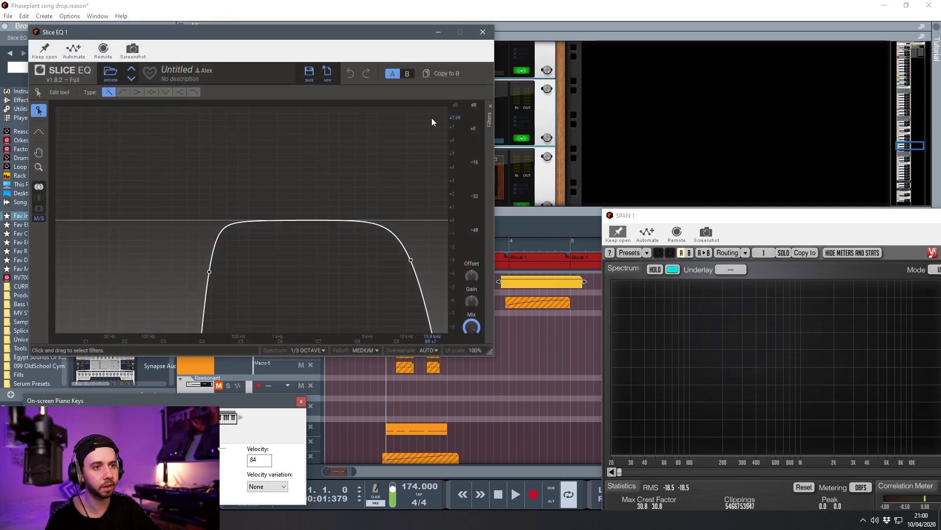
key("space")
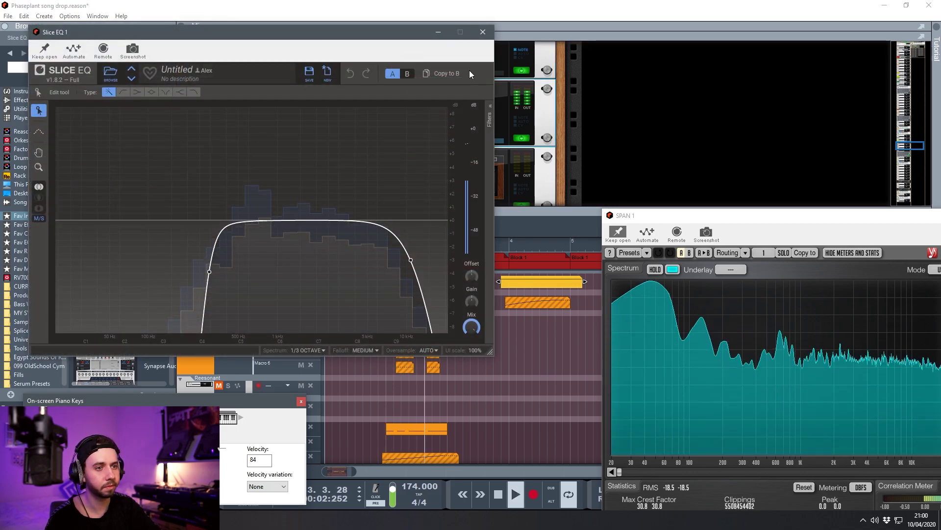
key("space")
left_click(482, 31)
Take the Noise to meet you track out of solo and audition Rubber Ring through the Slice EQ.
left_click(371, 289)
key("space")
scroll(208, 98, "down", 2)
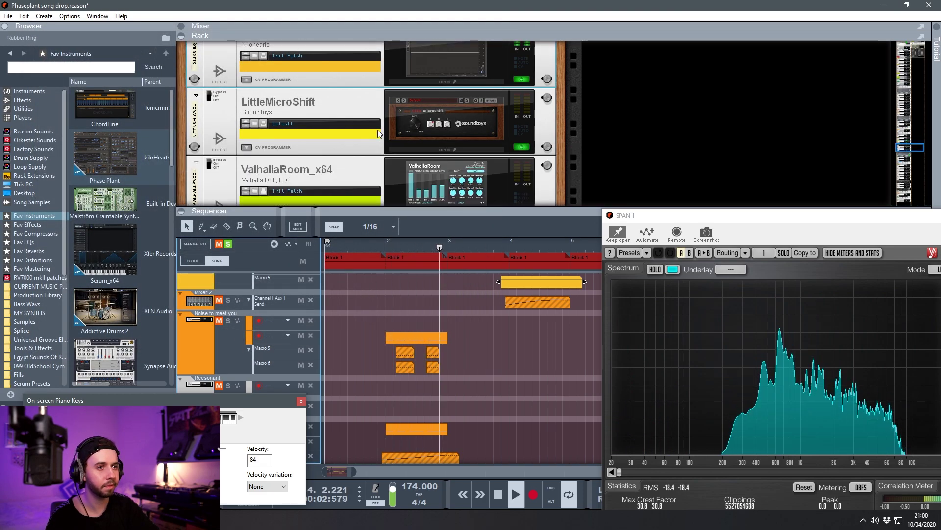
key("space")
Re-enable LittleMicroShift and audition the phrase through it, and set its style to III.
left_click(210, 95)
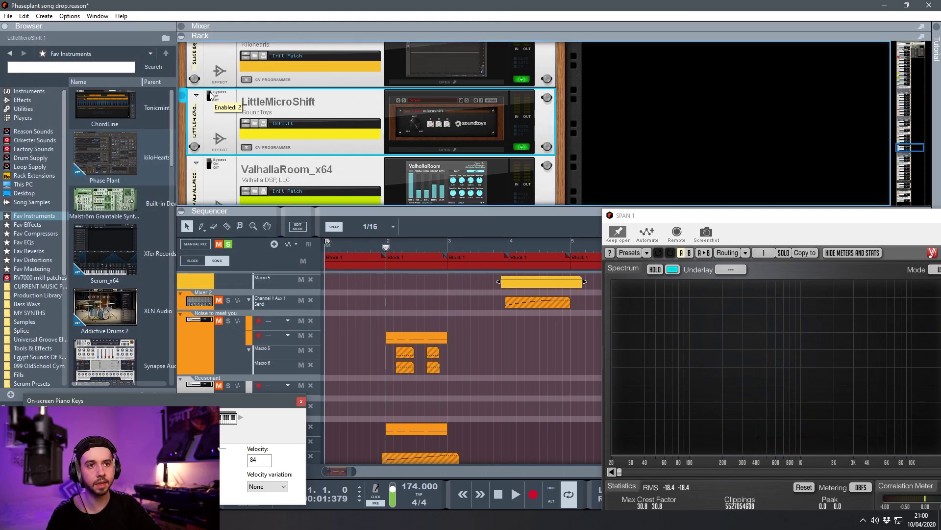
key("space")
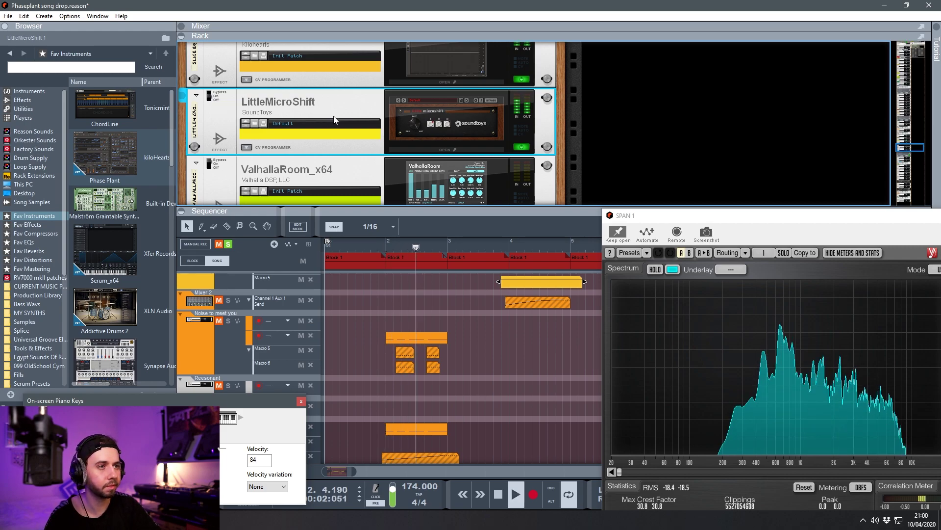
key("space")
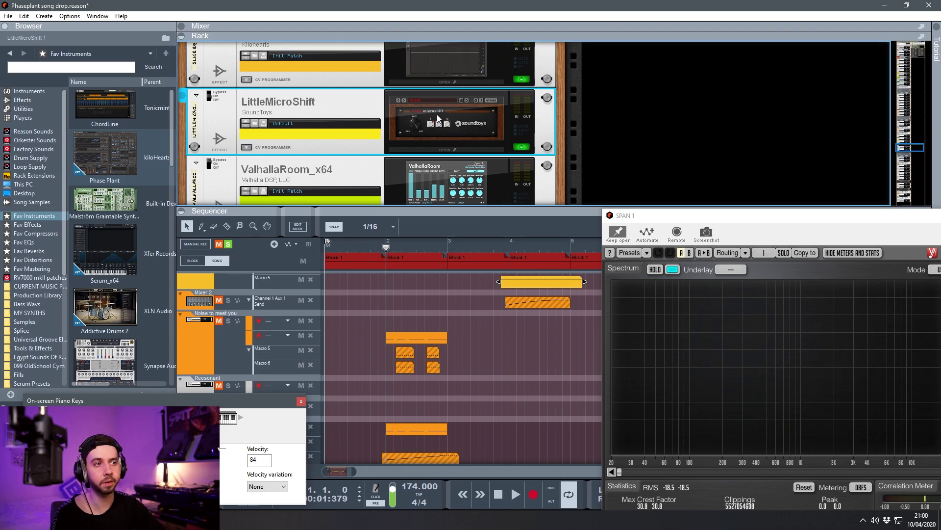
left_click(438, 118)
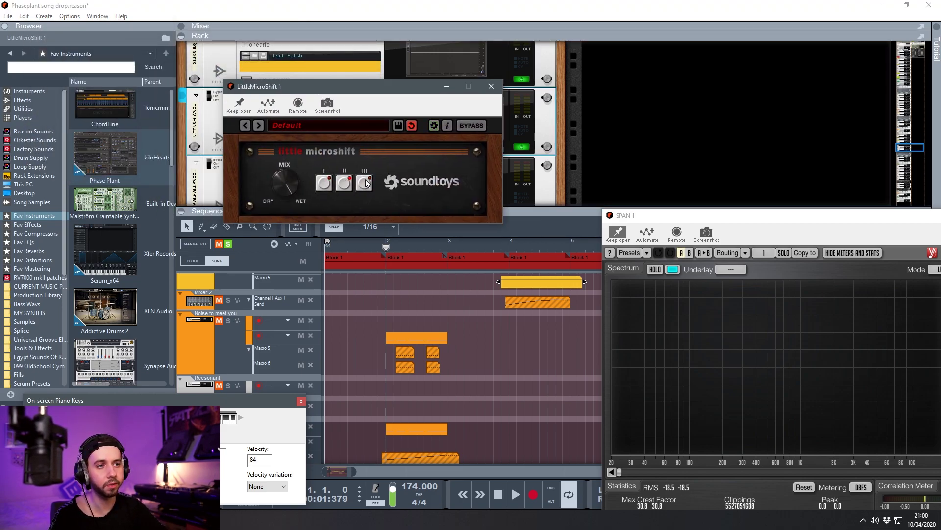
left_click(368, 184)
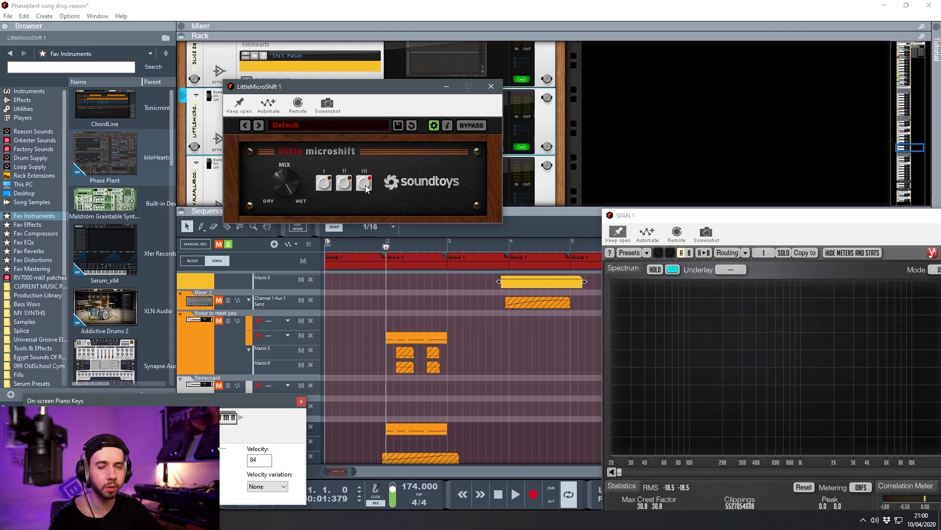
left_click(491, 88)
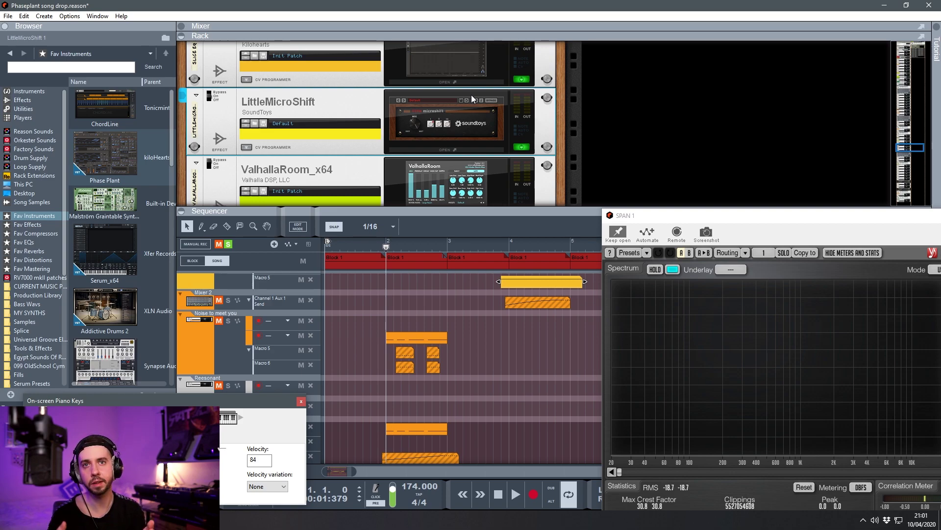
Re-enable the ValhallaRoom reverb after LittleMicroShift, audition the phrase through it, and open its editor.
scroll(213, 126, "down", 1)
left_click(213, 137)
key("space")
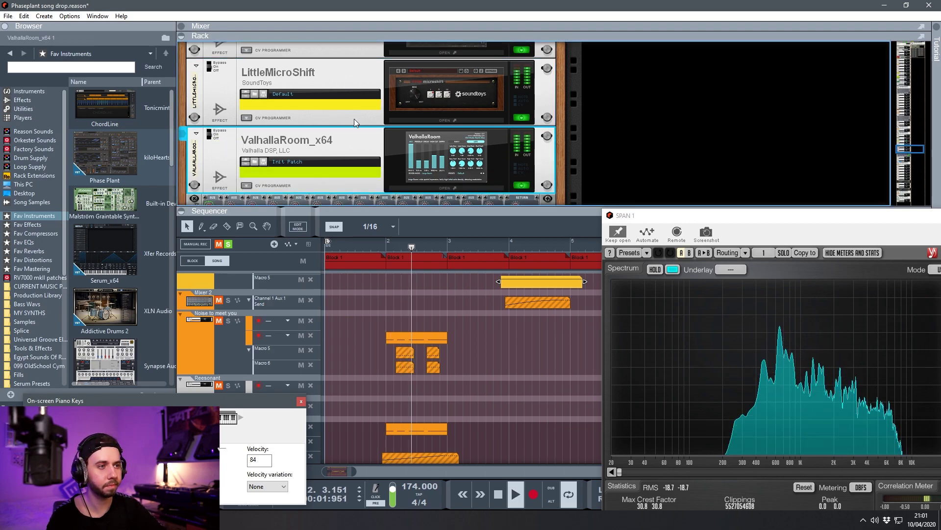
key("space")
left_click(430, 149)
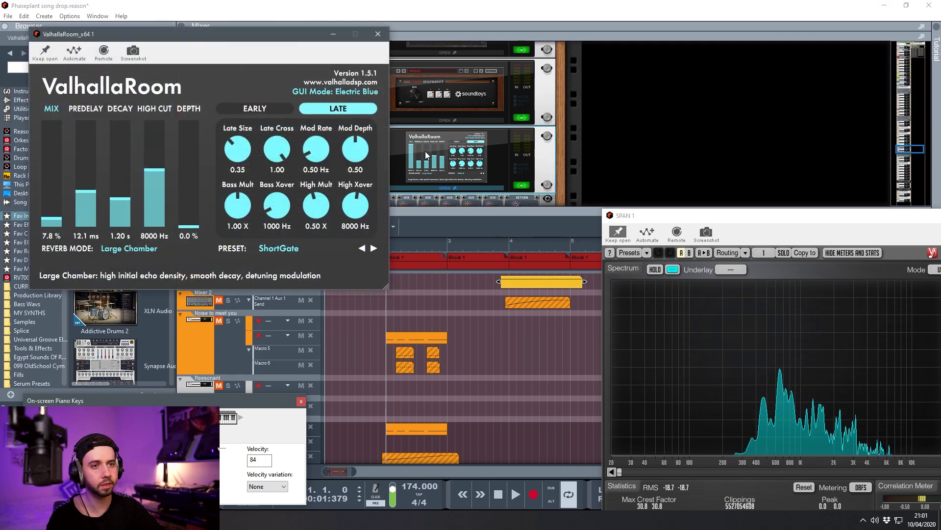
Audition the phrase through the ValhallaRoom reverb once more and close its editor.
key("space")
key("space")
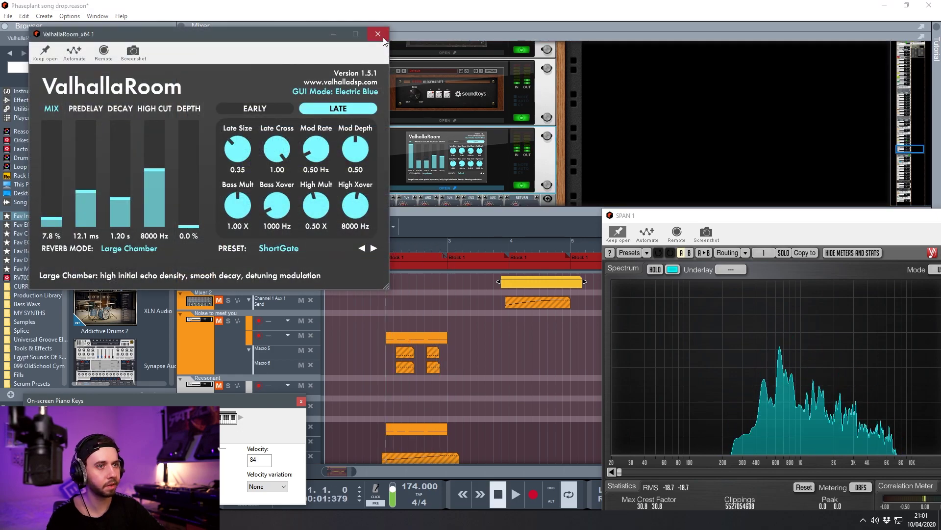
left_click(378, 34)
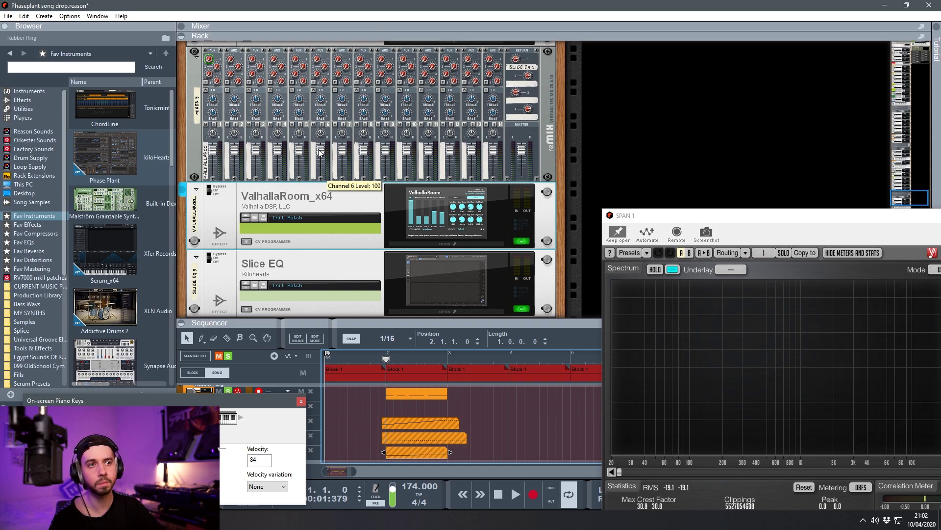
Unmute the Rubber Ring track, select the Noise to meet you track, and play the full arrangement in an enlarged sequencer with SPAN in view.
scroll(227, 280, "up", 3)
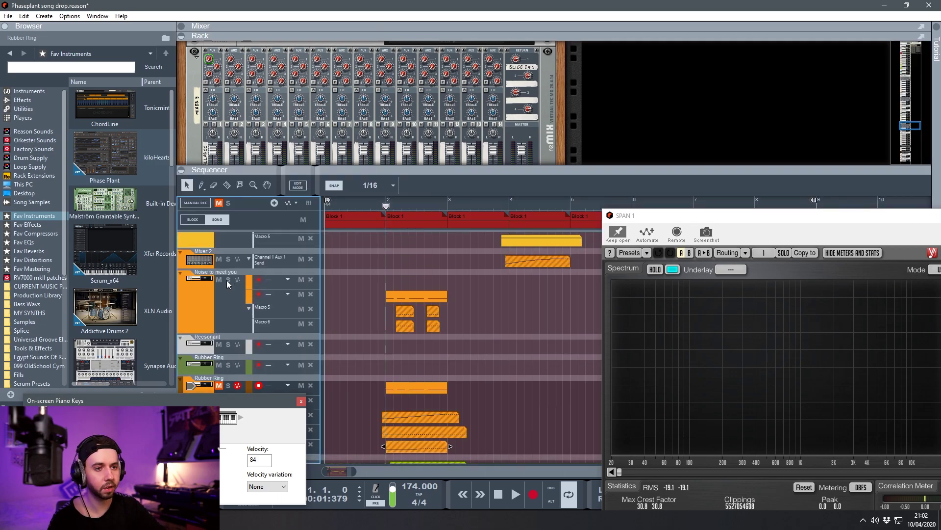
left_click(219, 386)
left_click(222, 319)
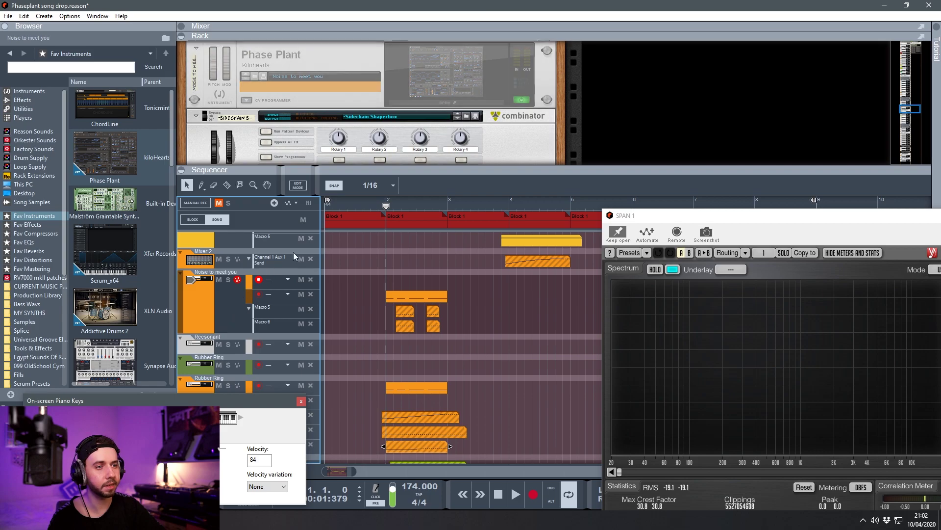
left_click(332, 203)
scroll(407, 270, "up", 3)
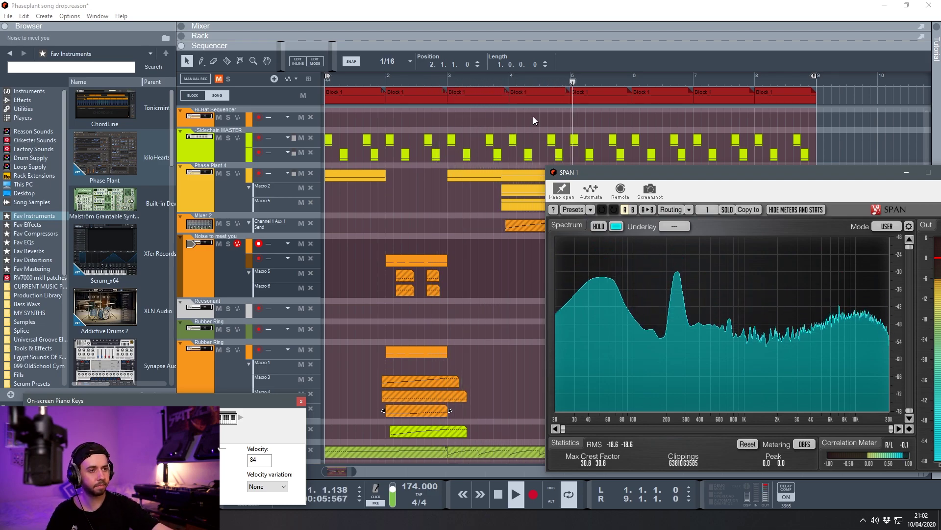
left_click_drag(618, 172, 698, 205)
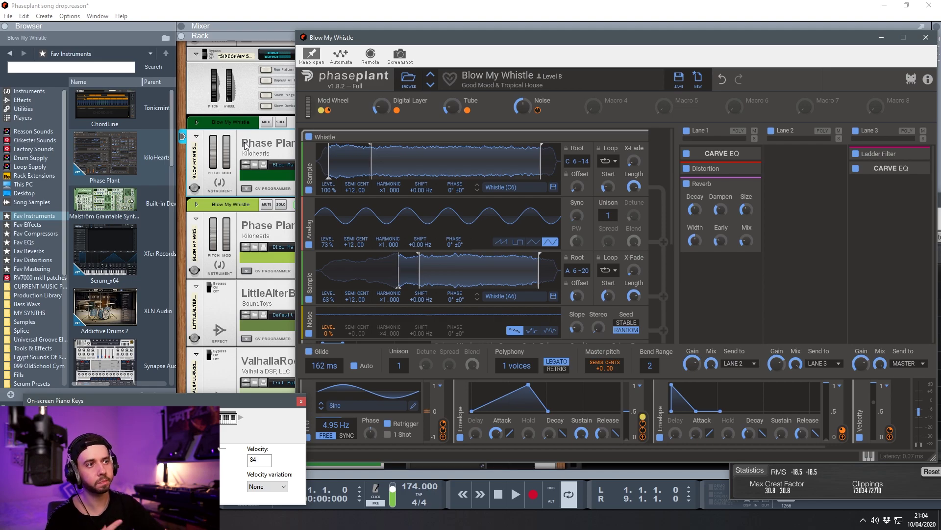
Bring the sequencer into view beside the Blow My Whistle editor, then select and audition the dark green Blow My Whistle track's clip.
left_click_drag(498, 43, 468, 28)
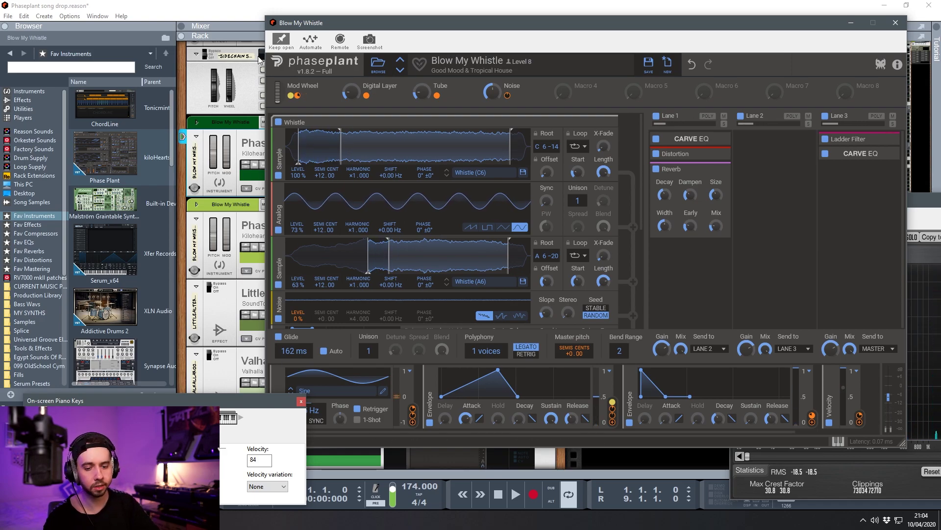
key("F6+F7")
left_click_drag(298, 23, 434, 27)
scroll(253, 335, "down", 3)
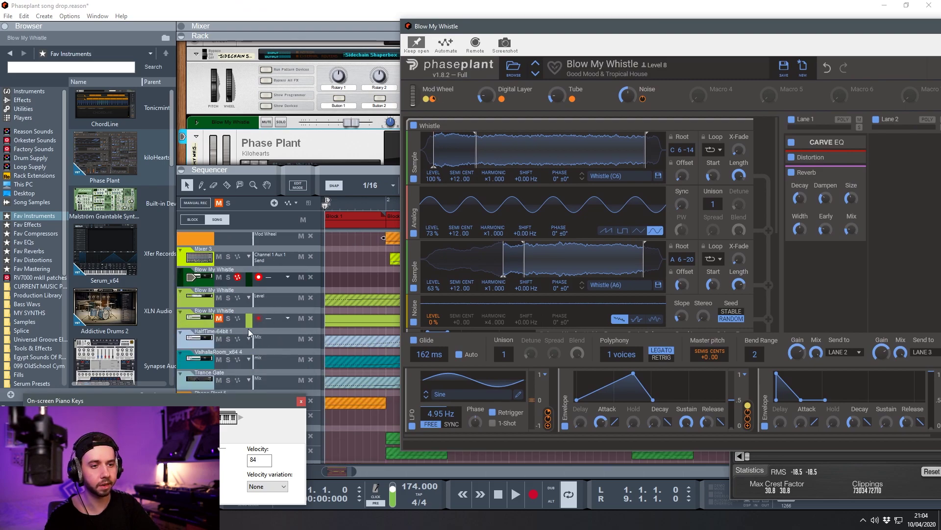
left_click(346, 327)
left_click_drag(346, 324, 340, 276)
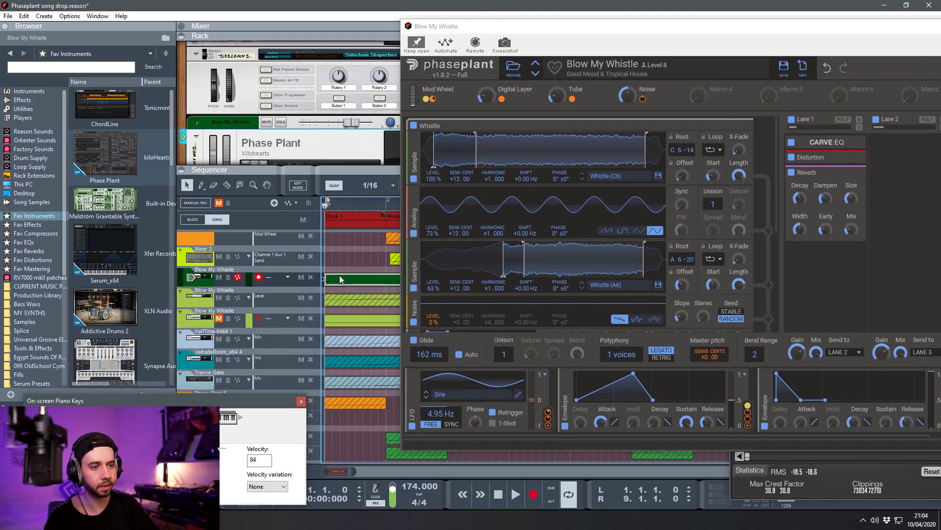
left_click(514, 493)
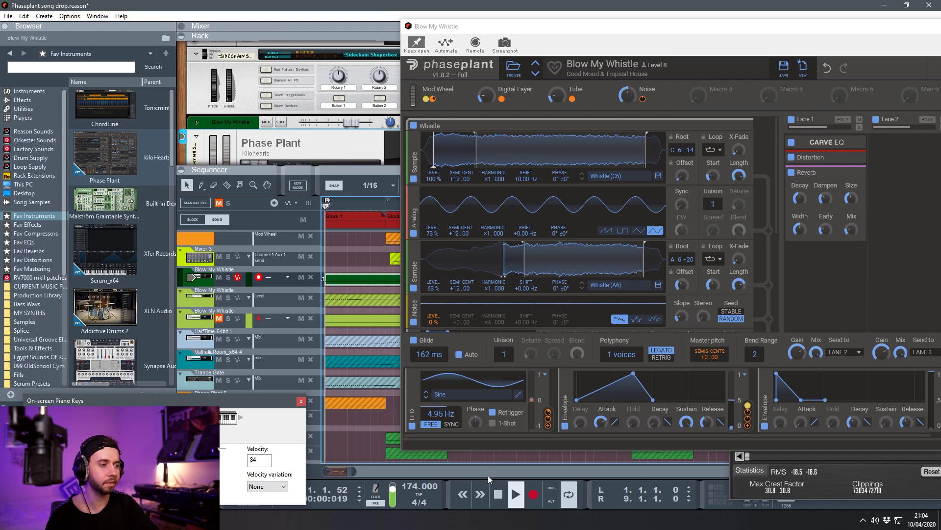
left_click(274, 270)
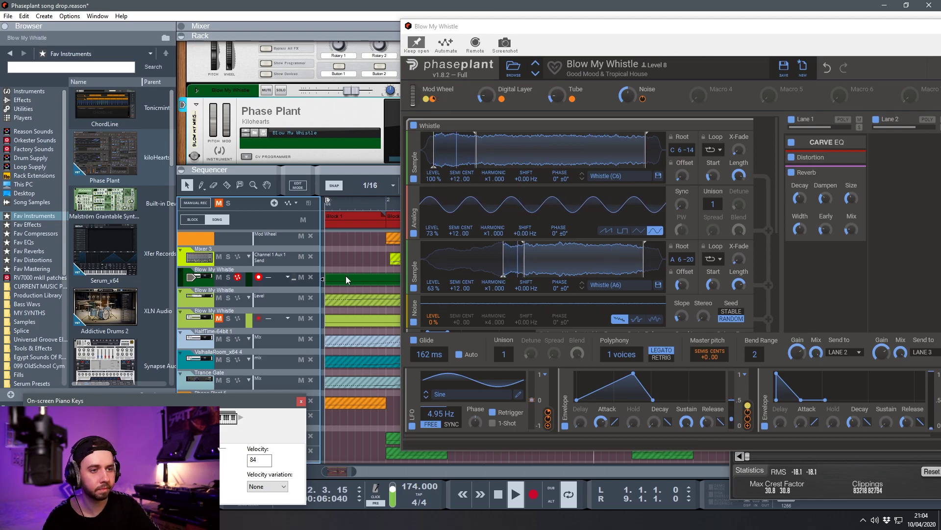
key("space")
left_click_drag(297, 171, 307, 357)
Close the current Blow My Whistle editor, open the Phase Plant editor of the muted light green Blow My Whistle, and solo its track.
left_click_drag(501, 29, 295, 55)
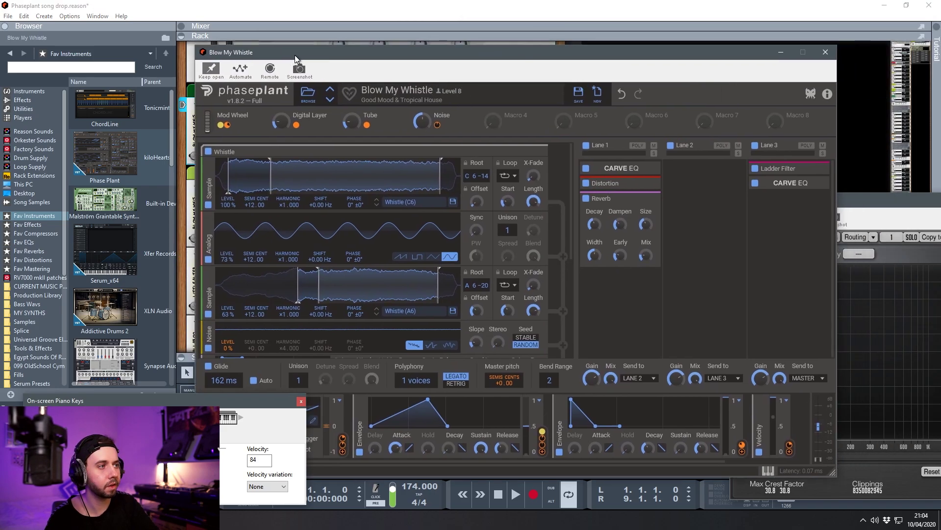
left_click(823, 51)
left_click(472, 220)
mouse_move(125, 45)
left_mouse_down()
mouse_move(330, 37)
mouse_move(153, 33)
mouse_move(111, 52)
left_mouse_up()
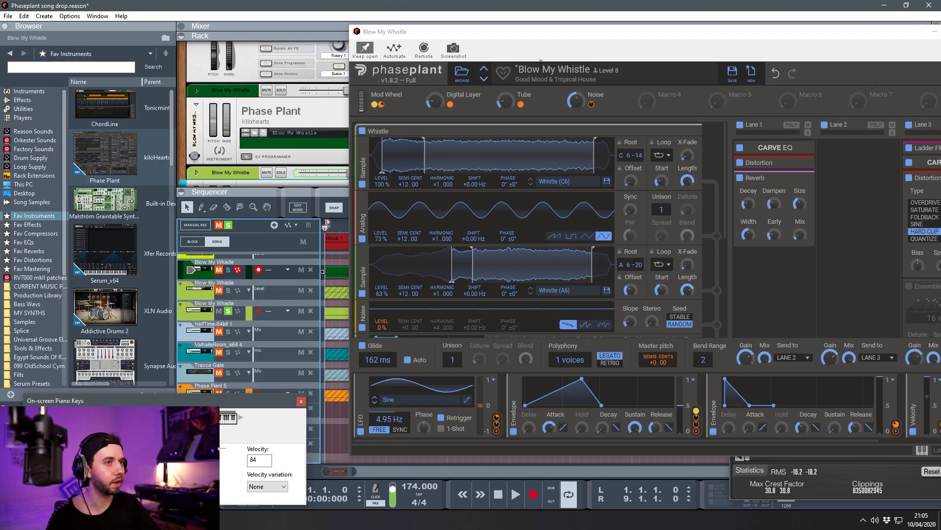
left_click_drag(498, 39, 292, 40)
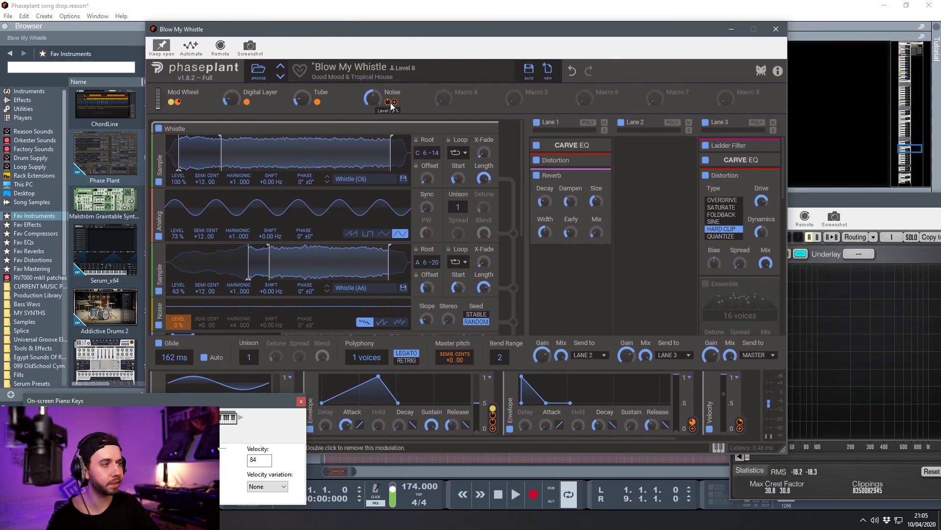
Compare the soloed whistle with Lane 3's Distortion off and on during playback, and take its track out of solo.
key("space")
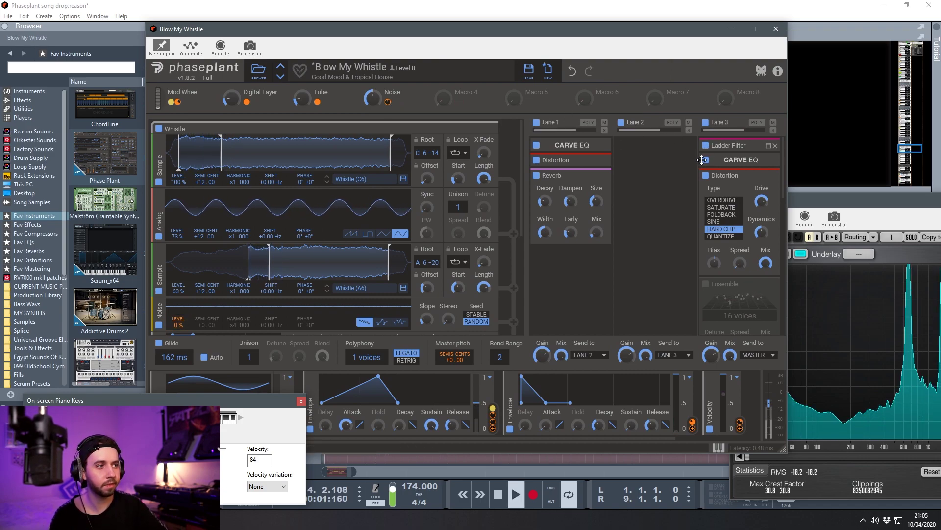
left_click(706, 176)
left_click(705, 176)
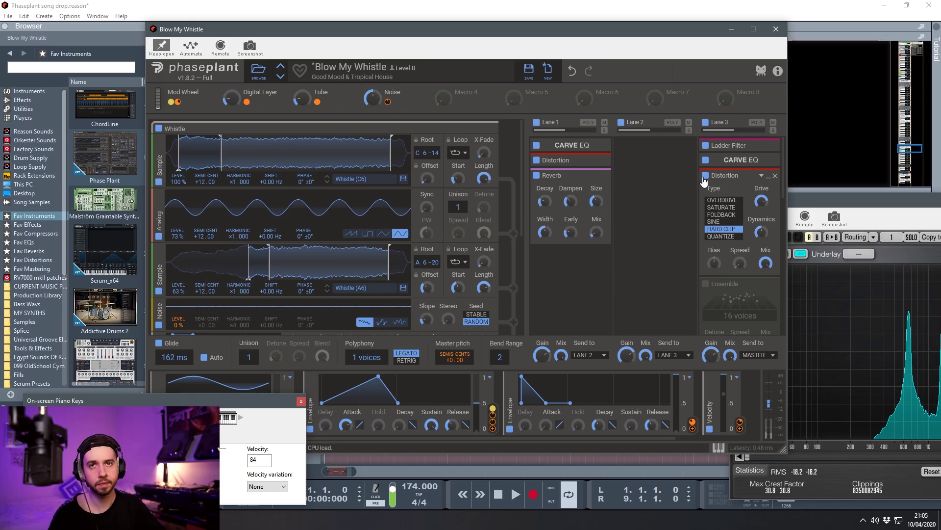
left_click_drag(191, 30, 397, 54)
left_click(227, 310)
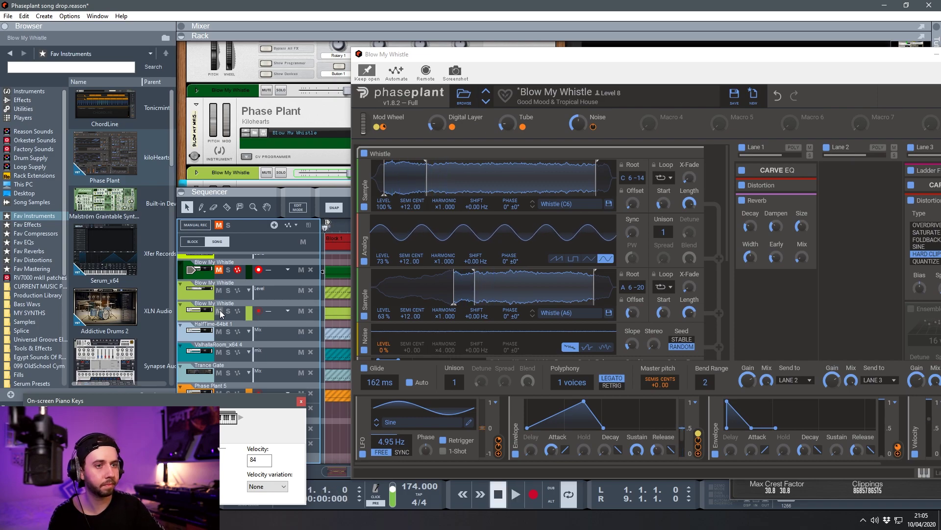
Enable the Ensemble effect in Lane 3 of the whistle patch, solo its track, and audition the sound.
left_click_drag(431, 55, 177, 40)
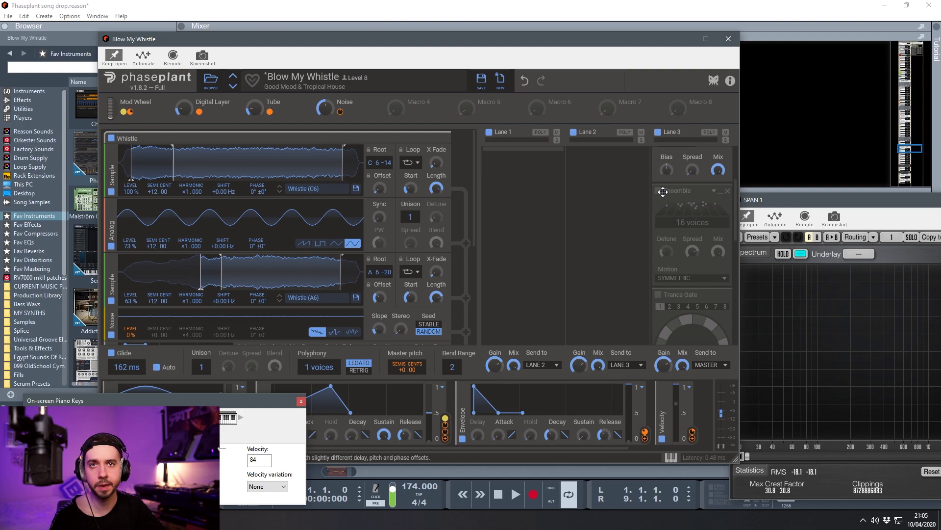
left_click(659, 191)
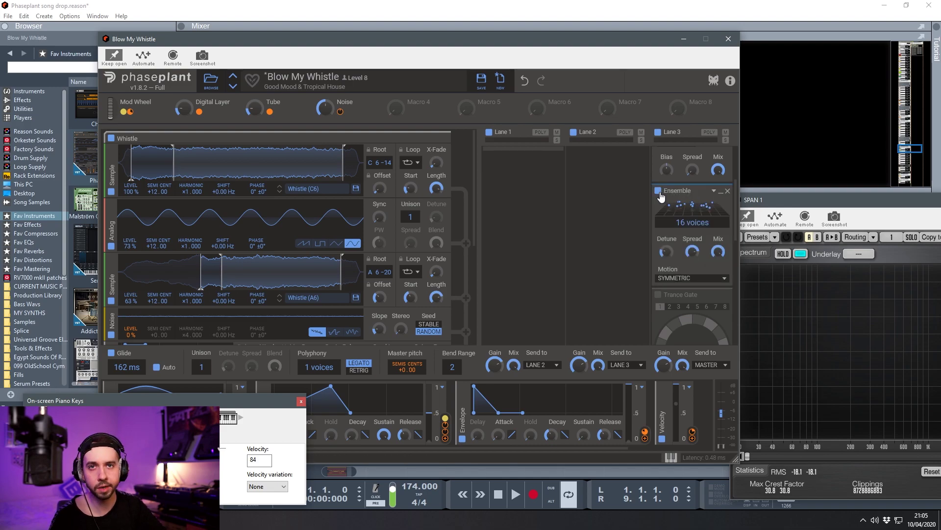
left_click_drag(254, 39, 399, 36)
left_click(229, 311)
key("space")
key("space")
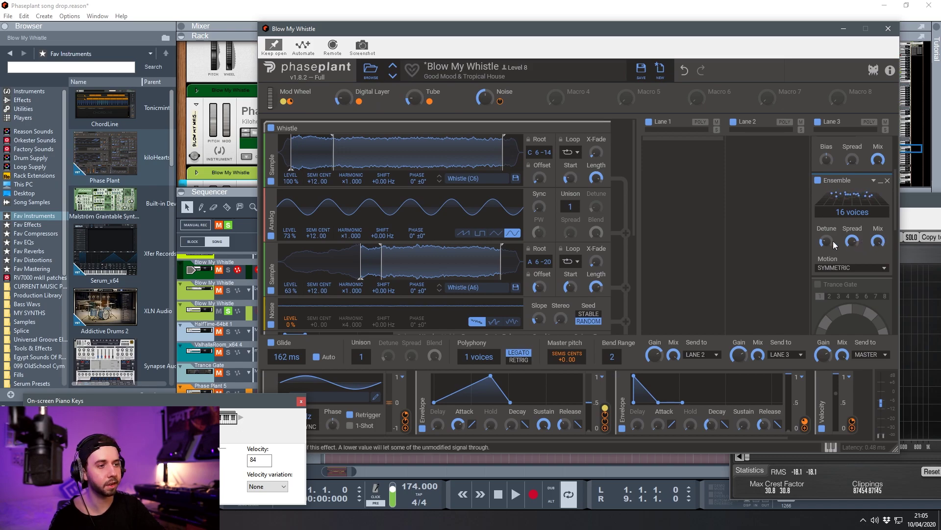
Audition the Ensemble-processed whistle together with the other tracks out of solo, and solo its track again.
left_click(229, 311)
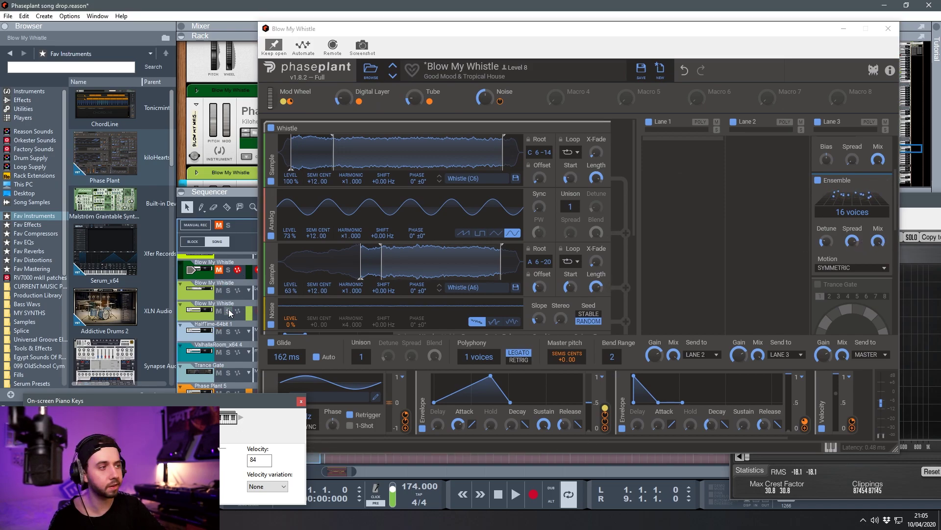
key("space")
key("space")
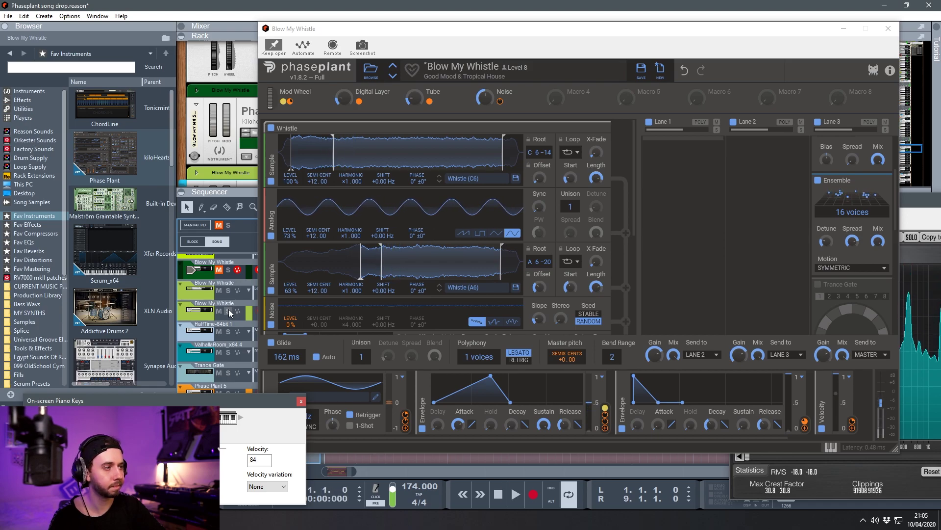
left_click(229, 312)
Enable the Trance Gate after Ensemble in Lane 3 and audition the soloed whistle through it.
scroll(872, 216, "down", 3)
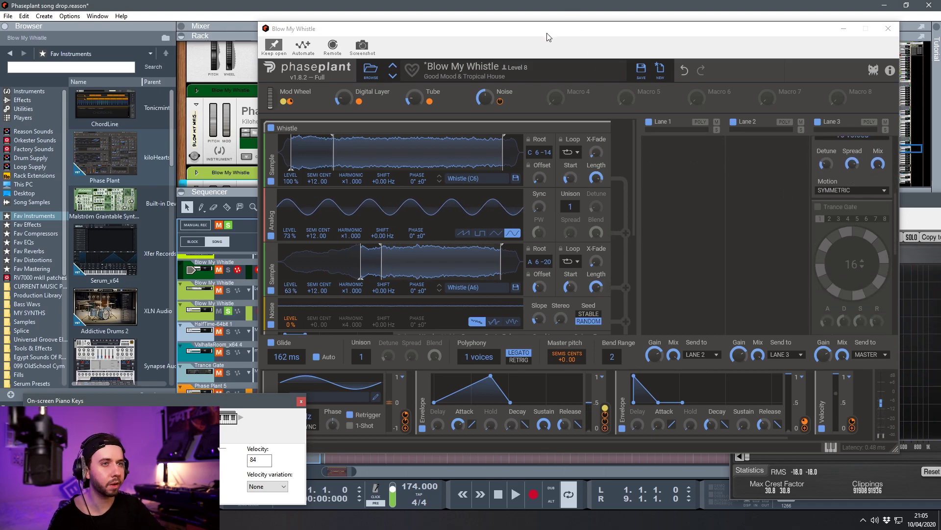
left_click_drag(552, 37, 339, 41)
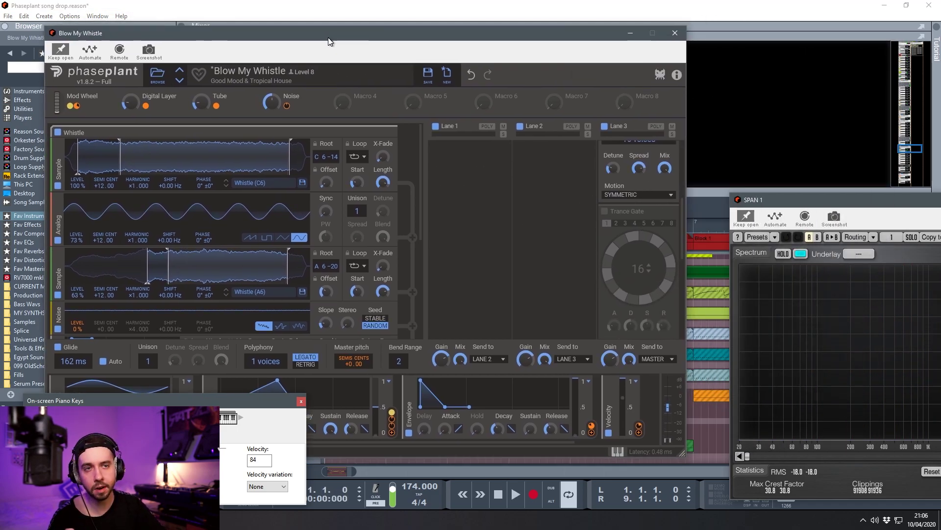
left_click(605, 212)
left_click_drag(319, 40, 503, 13)
key("space")
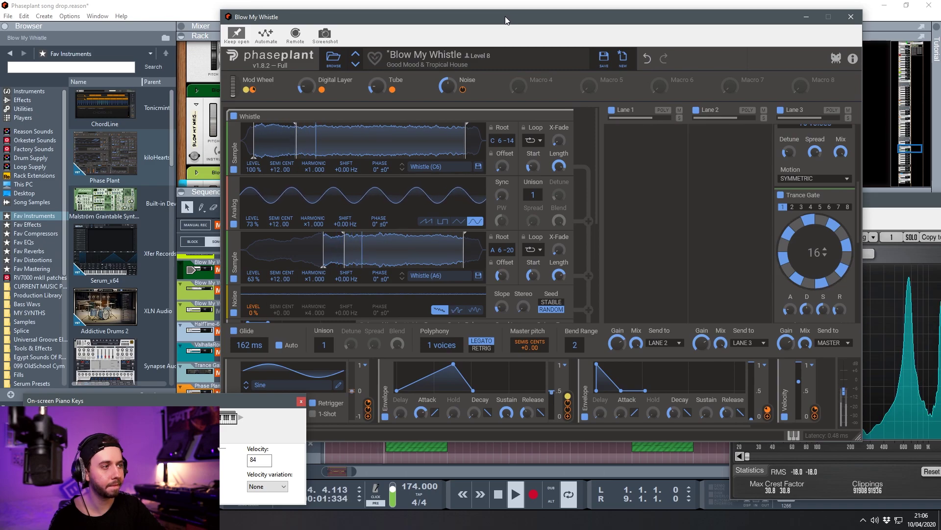
key("space")
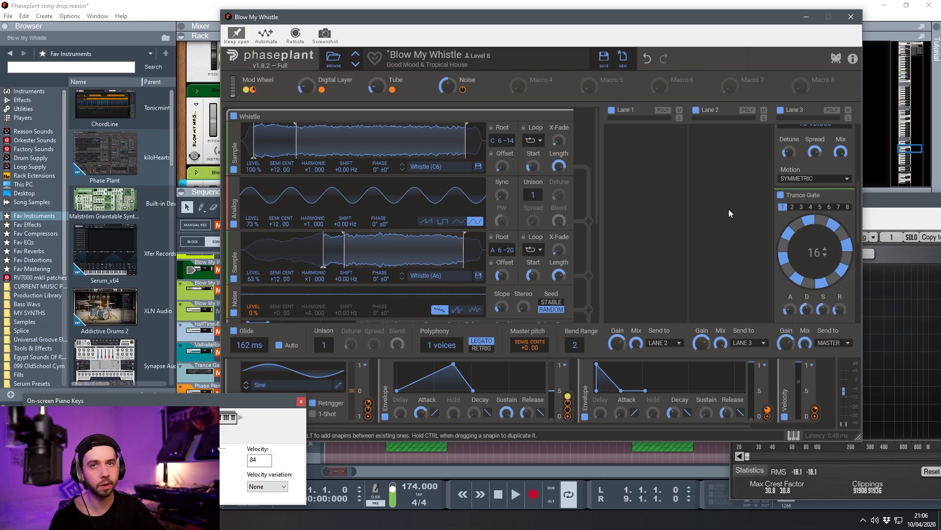
key("space")
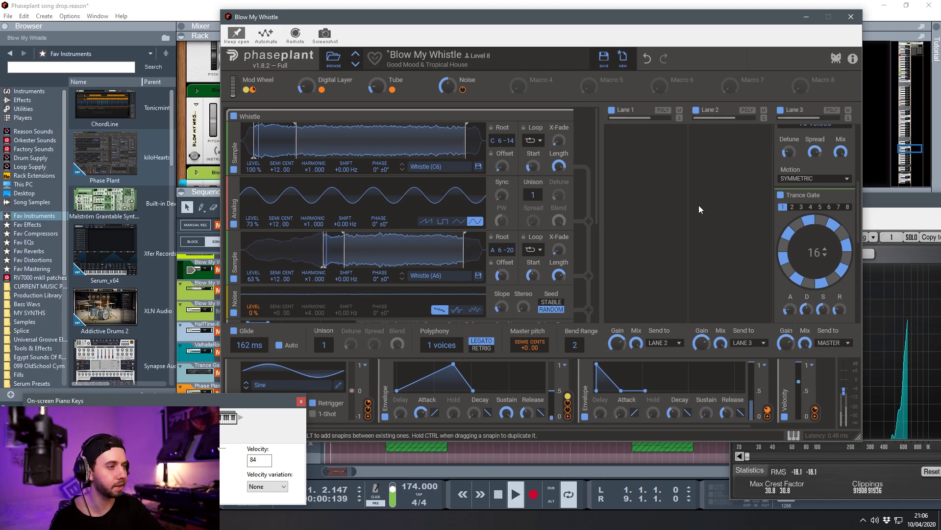
key("space")
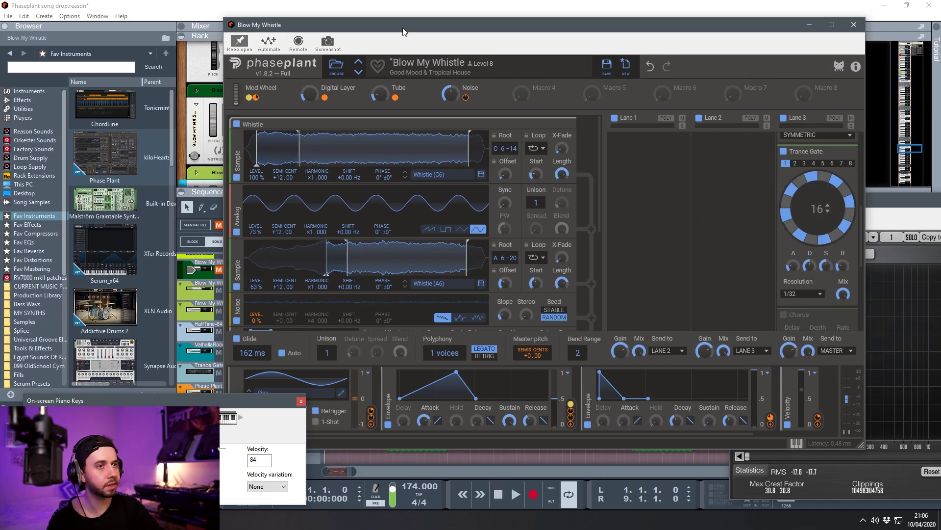
Take the whistle track out of solo and audition the gated sound together with the other tracks.
left_click_drag(404, 28, 531, 29)
key("space")
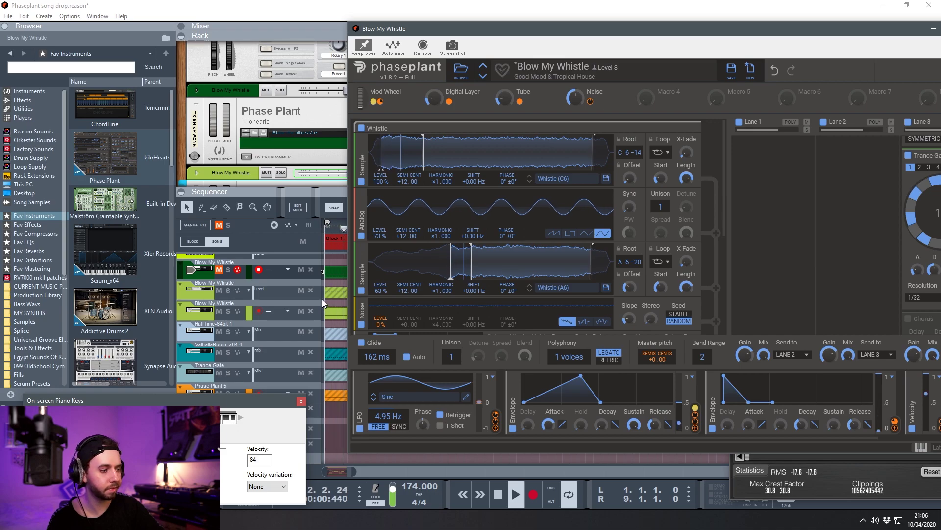
key("space")
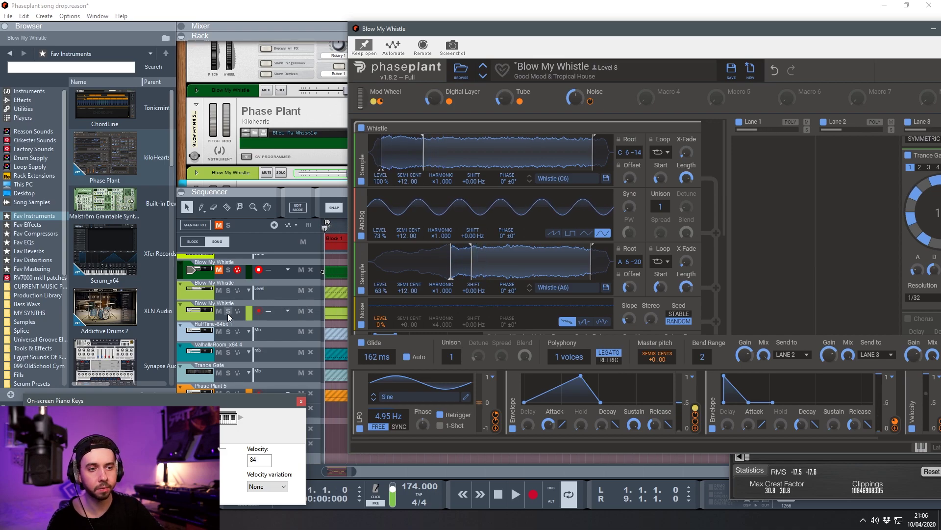
Enable the Chorus after the Trance Gate in Lane 3, audition the soloed whistle through it, and bring the Chorus settings into view.
left_click_drag(593, 28, 342, 31)
scroll(629, 200, "down", 3)
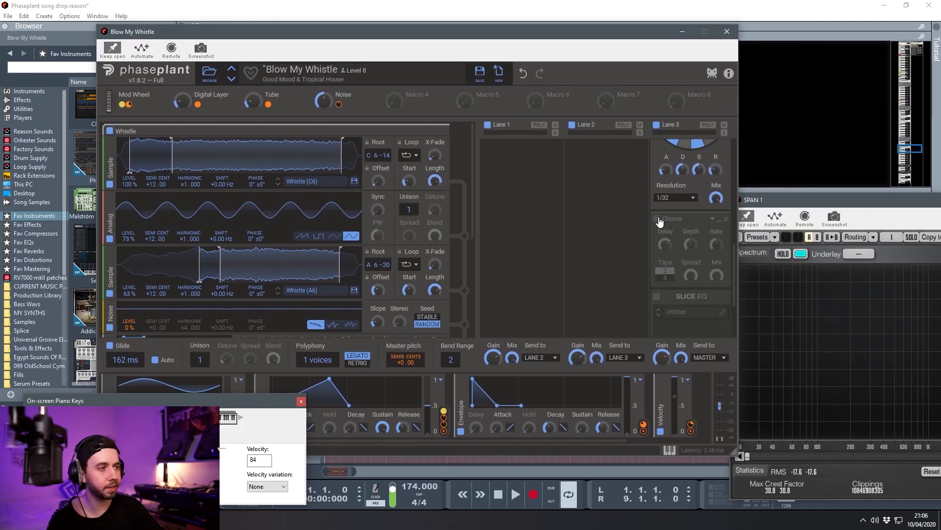
left_click_drag(505, 37, 682, 33)
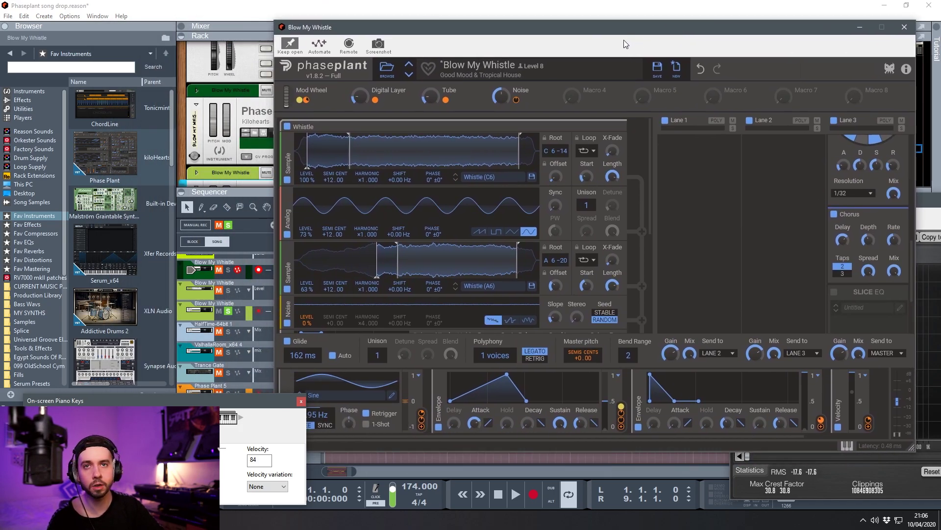
key("space")
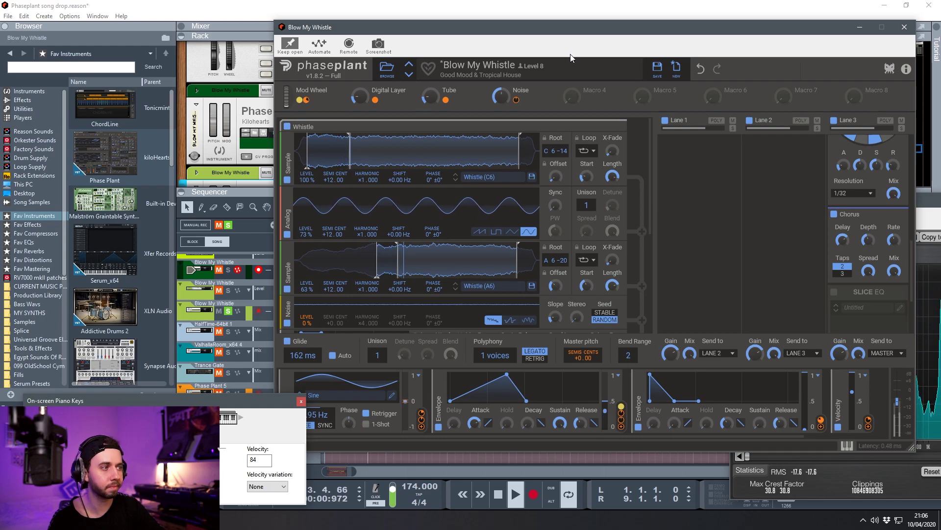
key("space")
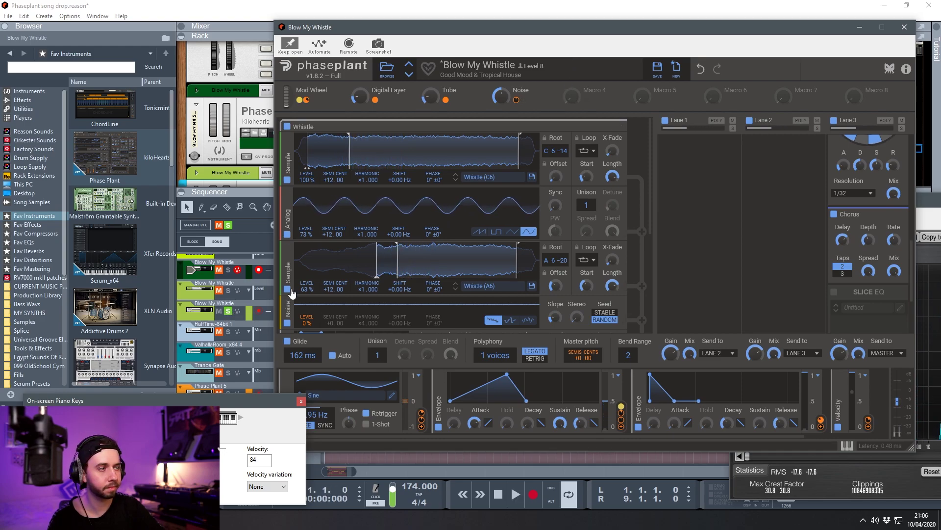
left_click_drag(644, 39, 467, 35)
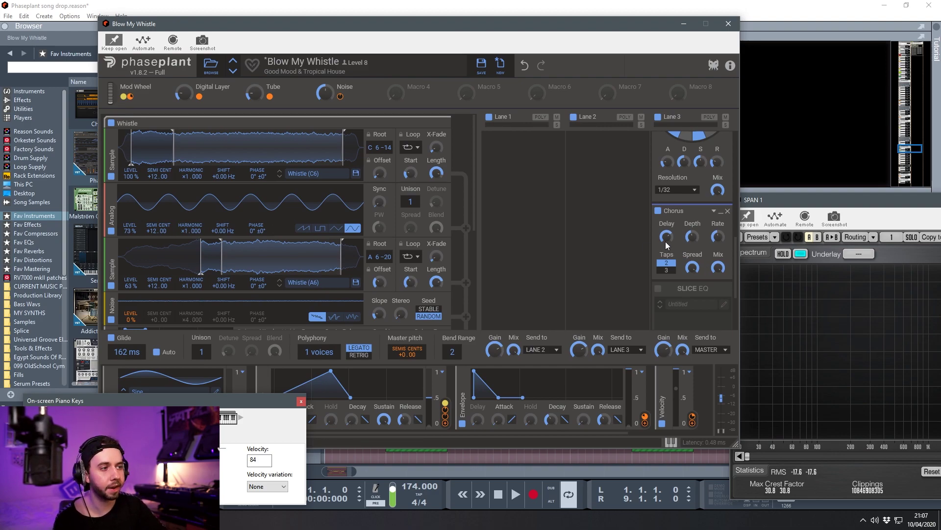
Audition the soloed whistle through the Chorus while viewing its Delay, Depth, Rate, Spread and Mix settings.
scroll(669, 237, "down", 3)
key("space")
scroll(668, 236, "up", 5)
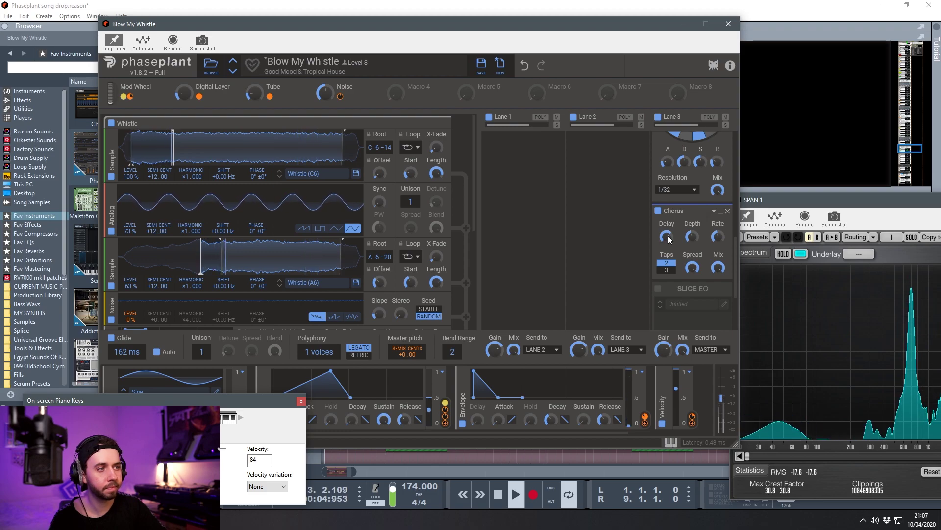
key("space")
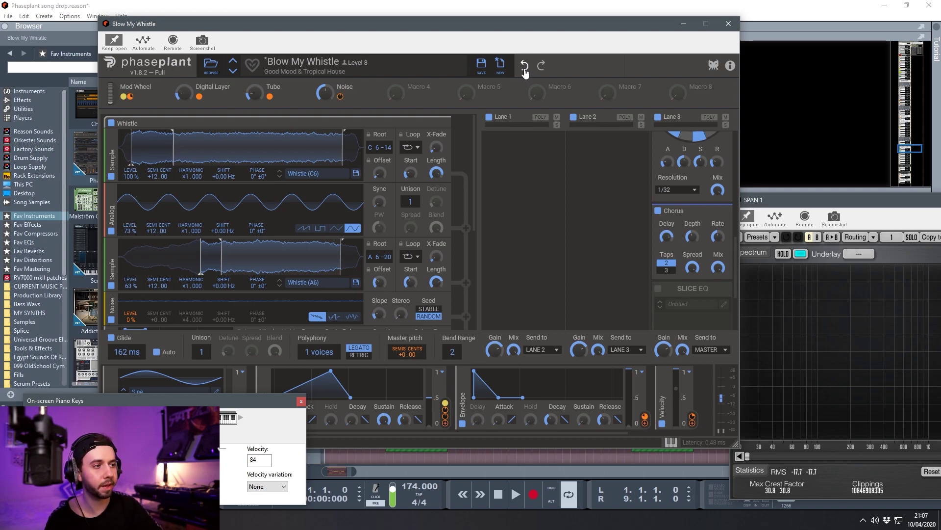
Enable the Slice EQ after the Chorus in Lane 3 and bring up its full curve editor.
scroll(666, 221, "down", 3)
left_click(658, 190)
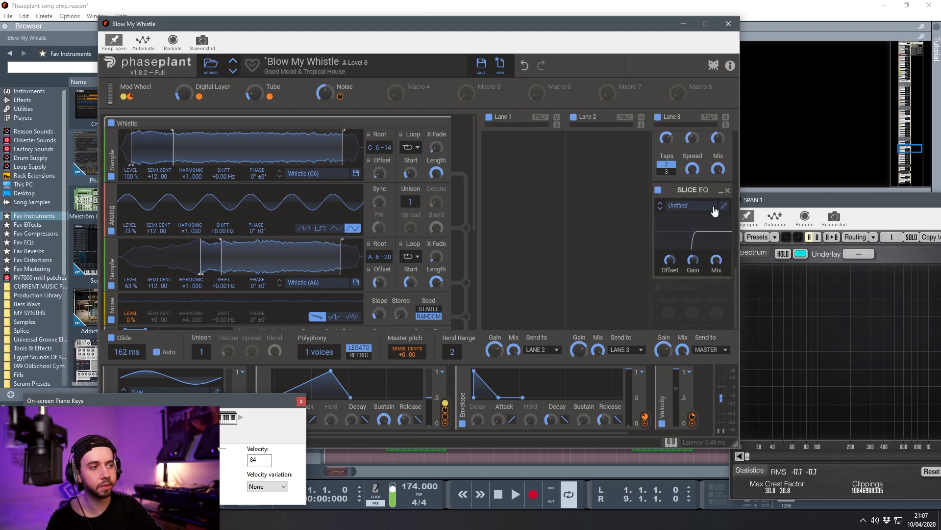
left_click(724, 208)
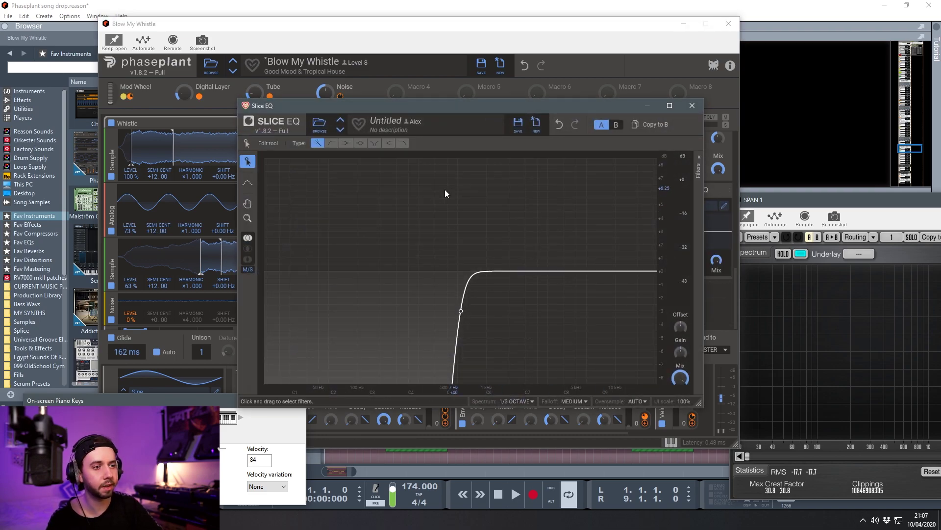
Audition the soloed whistle through the Slice EQ low cut while watching its spectrum, and close the EQ editor.
key("space")
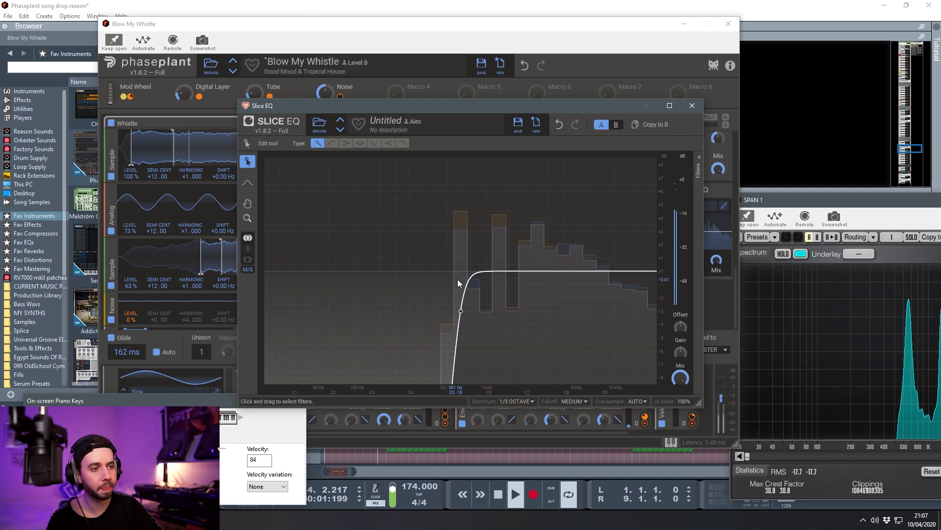
key("space")
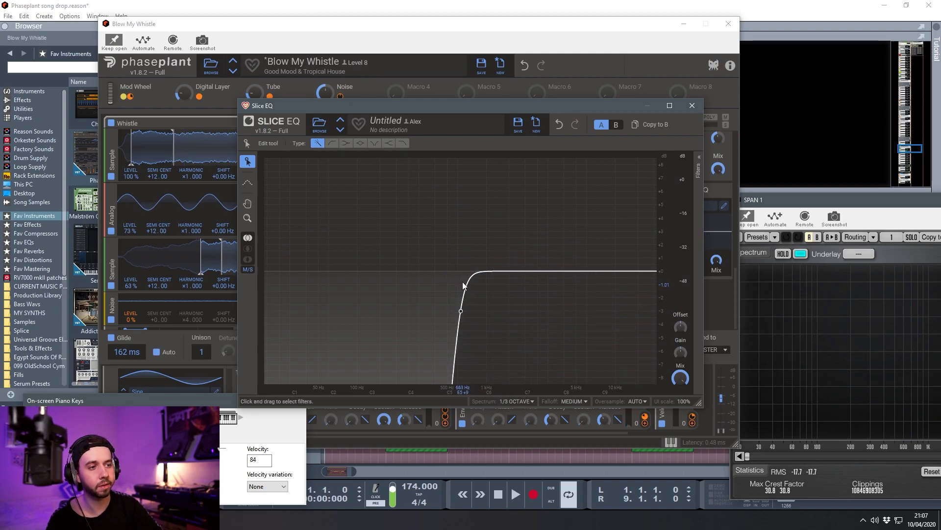
key("space")
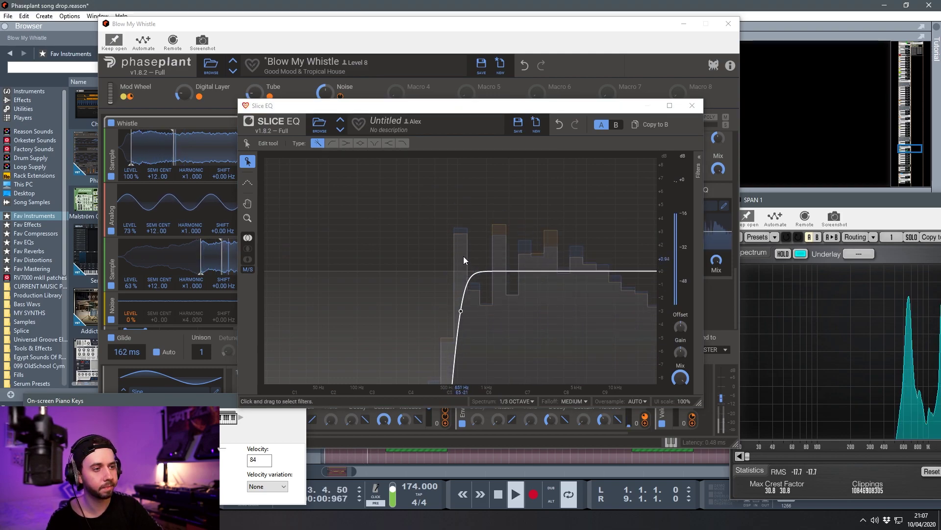
key("space")
left_click(692, 105)
Take the whistle track out of solo and audition the equalised sound together with the other tracks.
left_click_drag(404, 30, 550, 38)
scroll(227, 143, "down", 2)
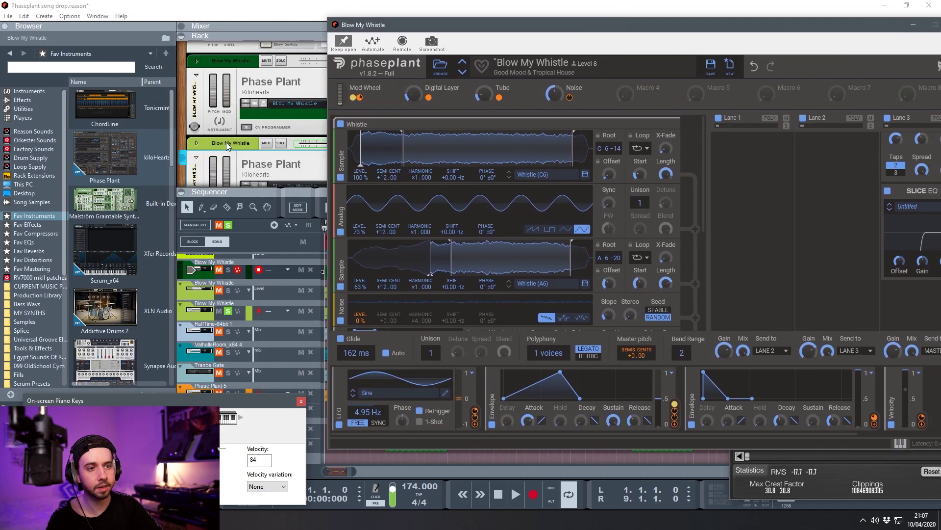
left_click(229, 311)
key("space")
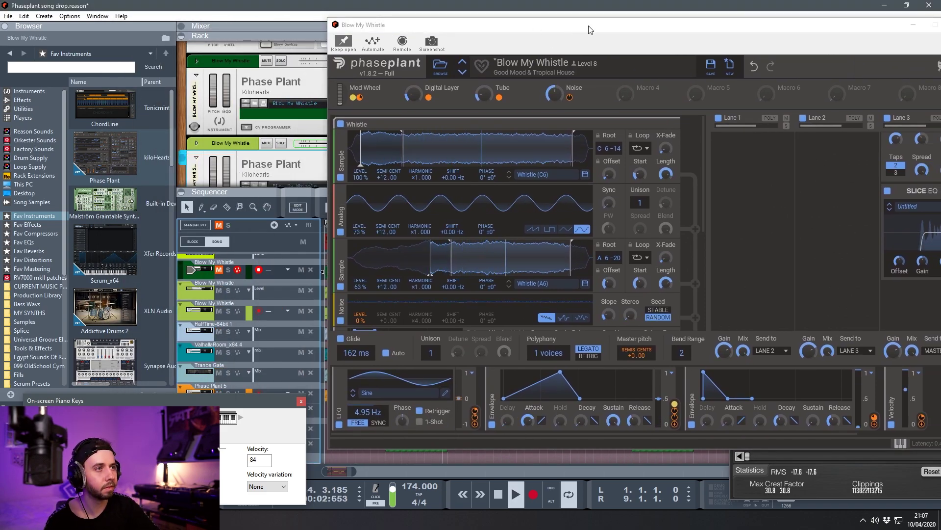
left_click_drag(590, 29, 307, 39)
key("space")
Close the Phase Plant window, enlarge the rack, and enable LittleAlterBoy below the whistle's Phase Plant device.
left_click(673, 36)
left_click_drag(462, 189, 462, 276)
scroll(450, 170, "down", 6)
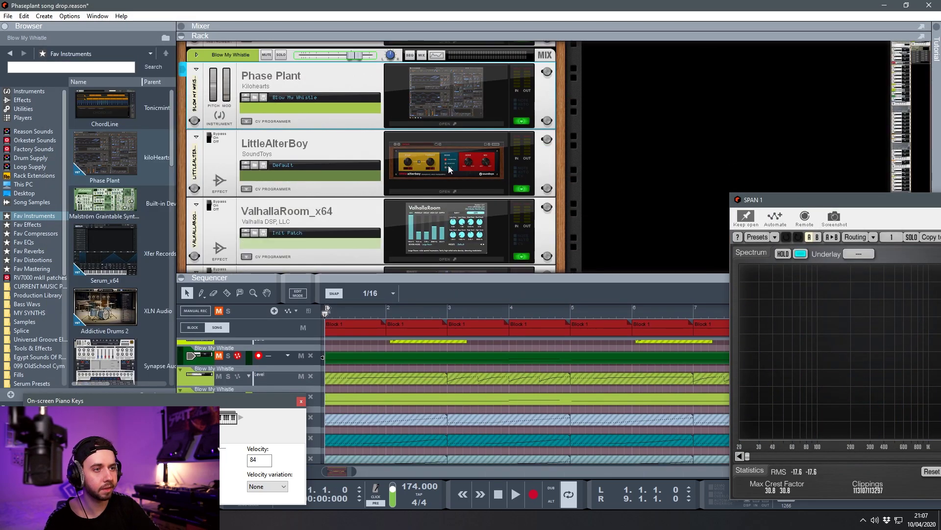
left_click(207, 138)
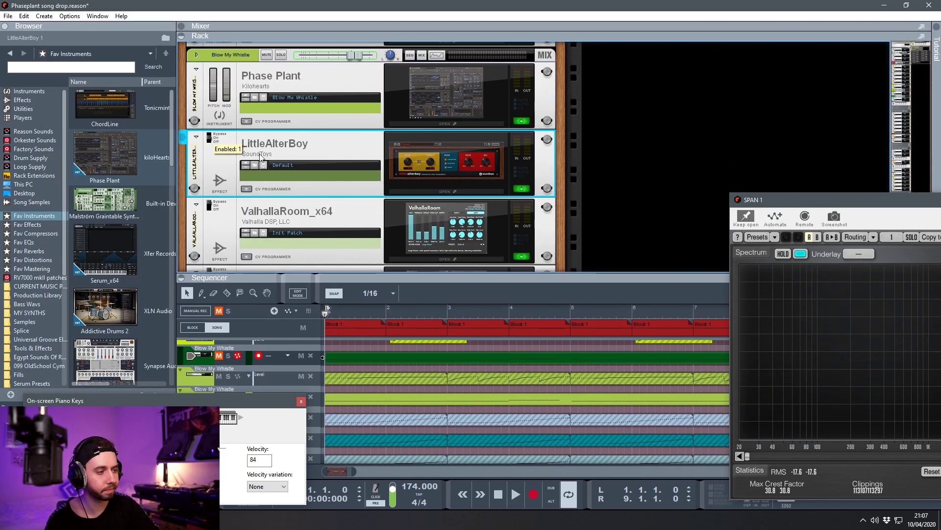
Move the SPAN analyzer clear of the sequencer, give the sequencer more height, and close the Phase Plant window.
left_click_drag(781, 209, 719, 67)
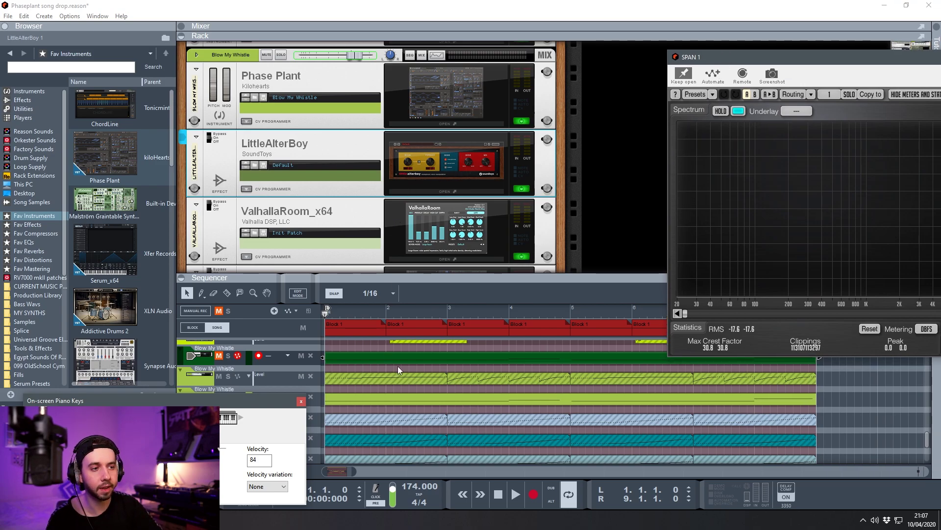
left_click(427, 289)
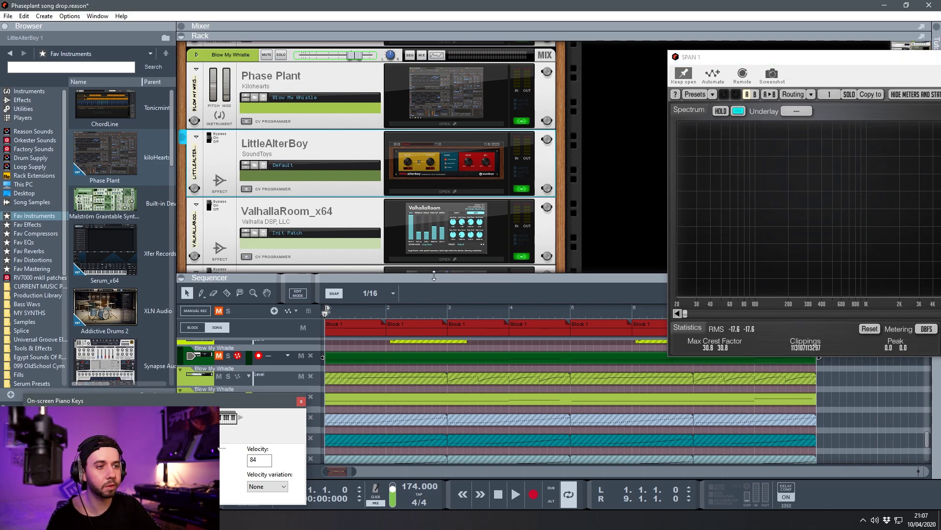
left_click_drag(434, 275, 434, 236)
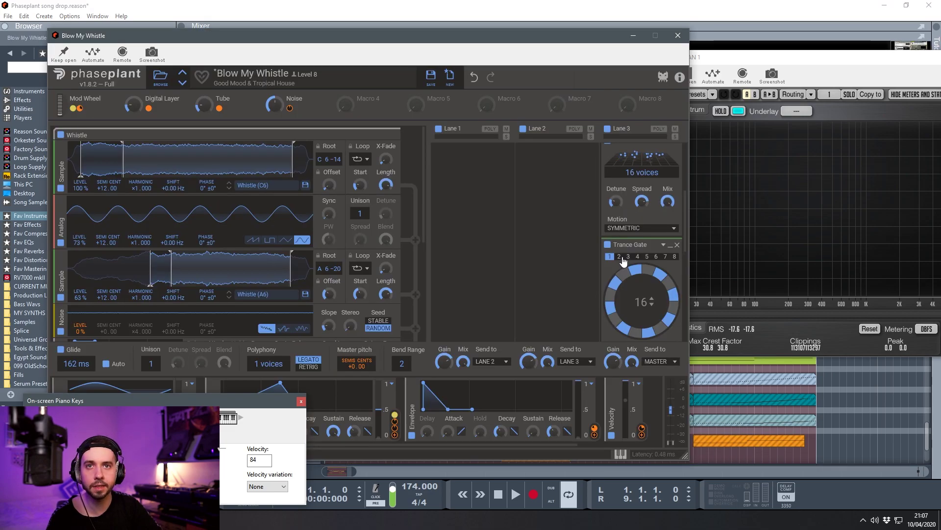
left_click(678, 35)
Inspect LittleAlterBoy's pitch, formant, mode, drive and mix settings, and close its window.
scroll(436, 218, "down", 1)
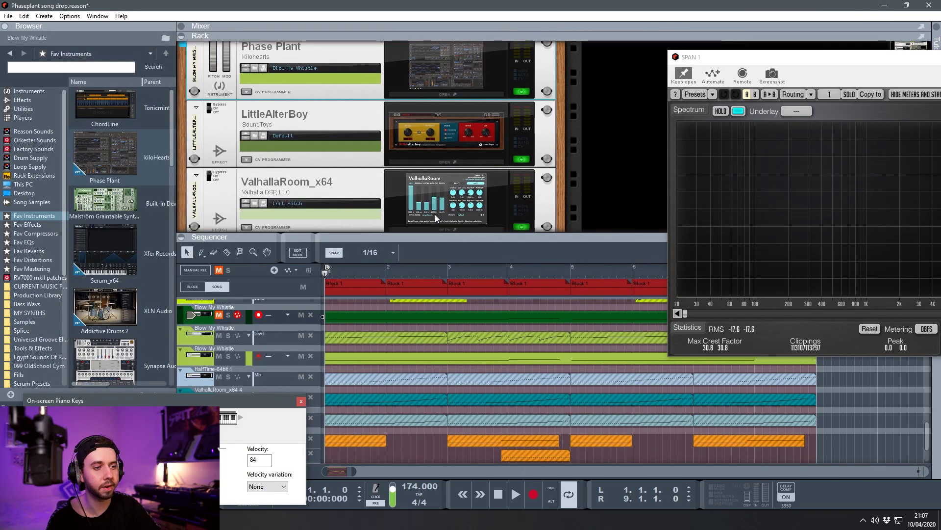
left_click(445, 139)
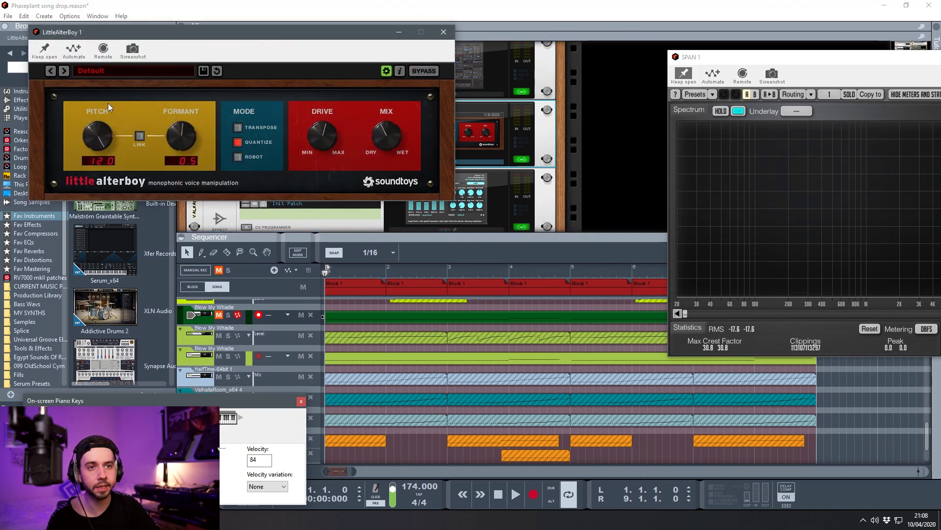
left_click_drag(131, 35, 300, 103)
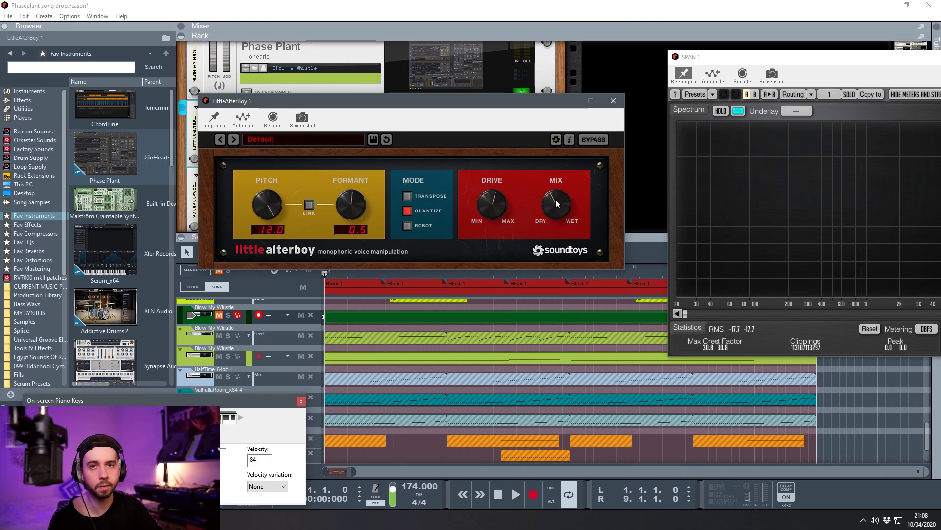
left_click(612, 100)
Audition the LittleAlterBoy-processed whistle together with the other tracks.
key("space")
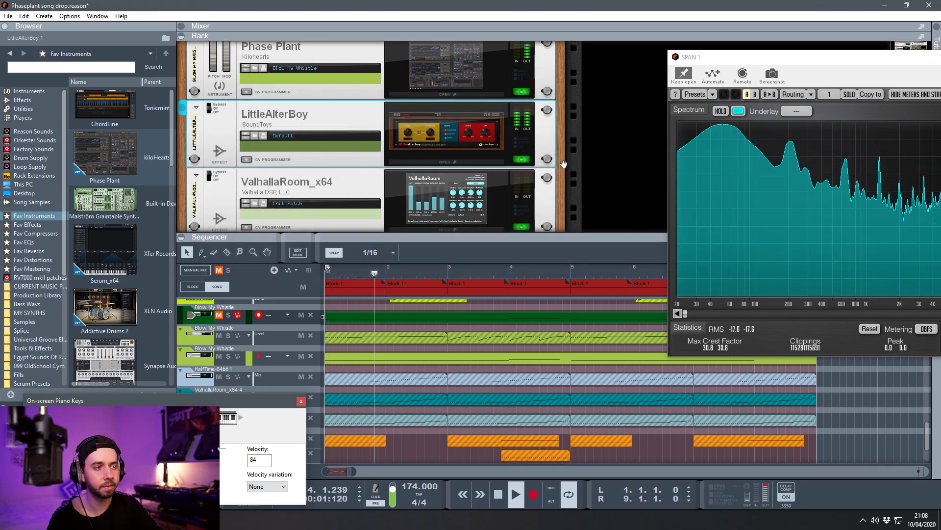
scroll(564, 164, "down", 3)
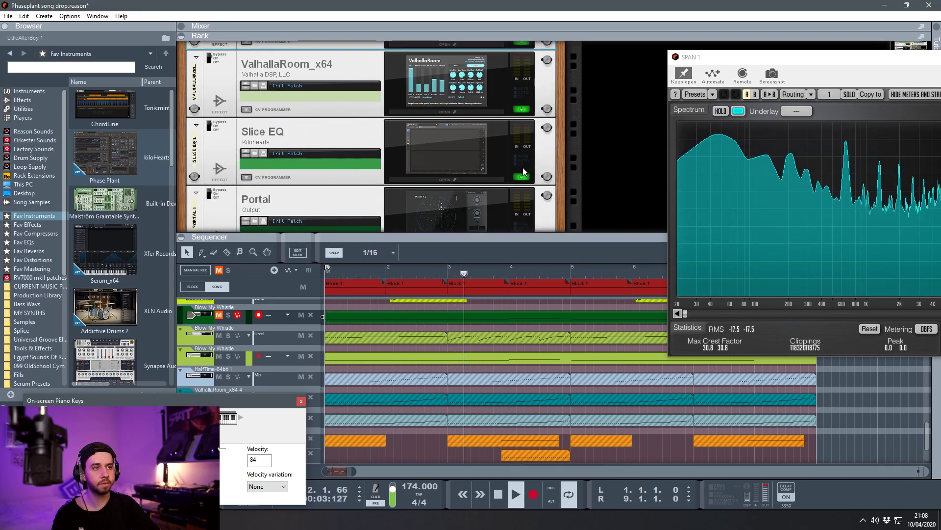
key("space")
Enable the ValhallaRoom reverb after LittleAlterBoy and inspect its ShortGate preset settings.
scroll(213, 121, "up", 2)
left_click(210, 120)
left_click(458, 146)
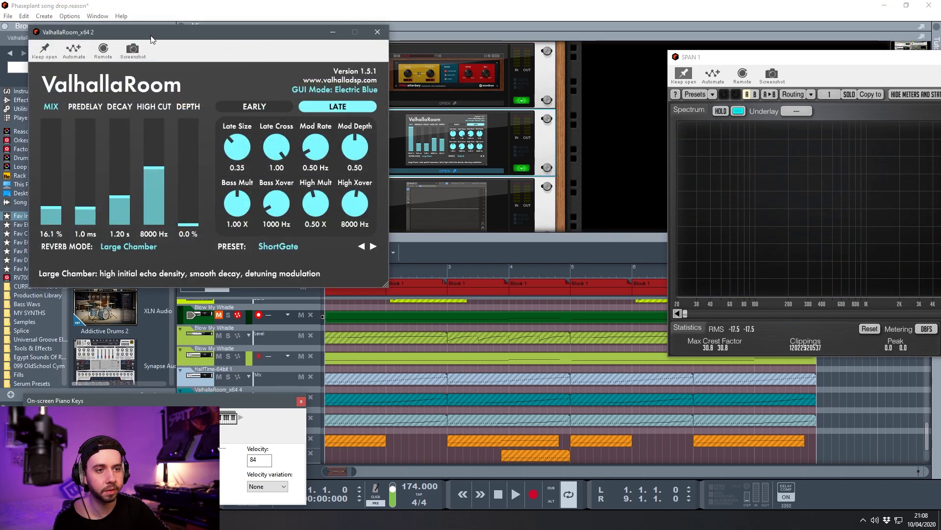
left_click_drag(179, 34, 491, 52)
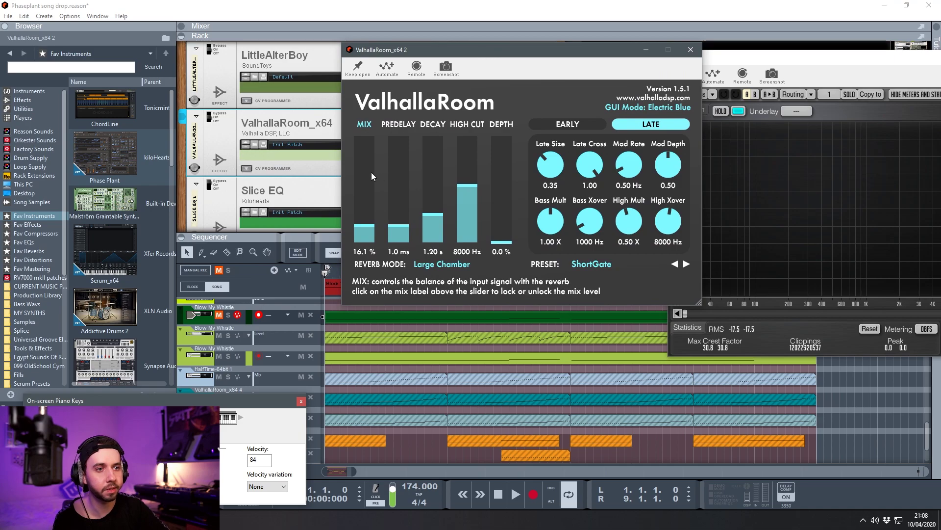
left_click(688, 51)
Audition the whistle with the first ValhallaRoom reverb together with the other tracks.
key("space")
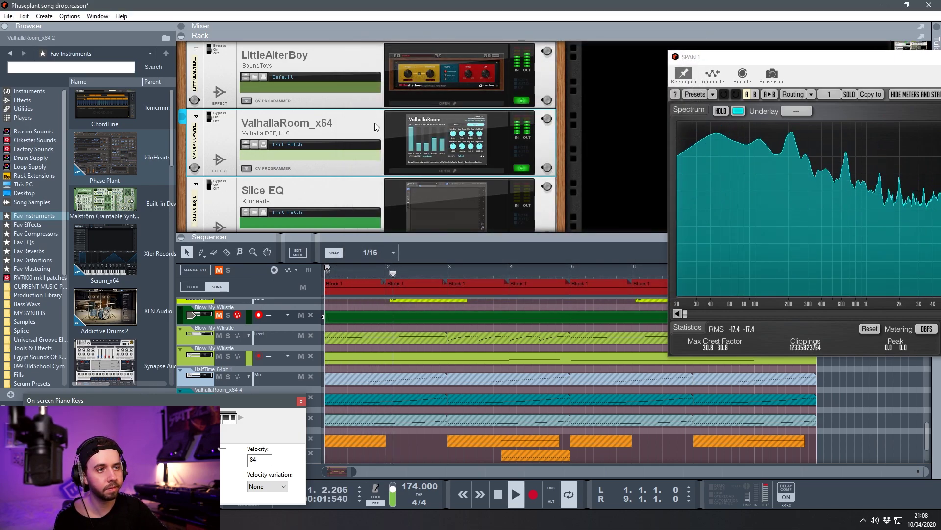
scroll(377, 127, "down", 2)
key("space")
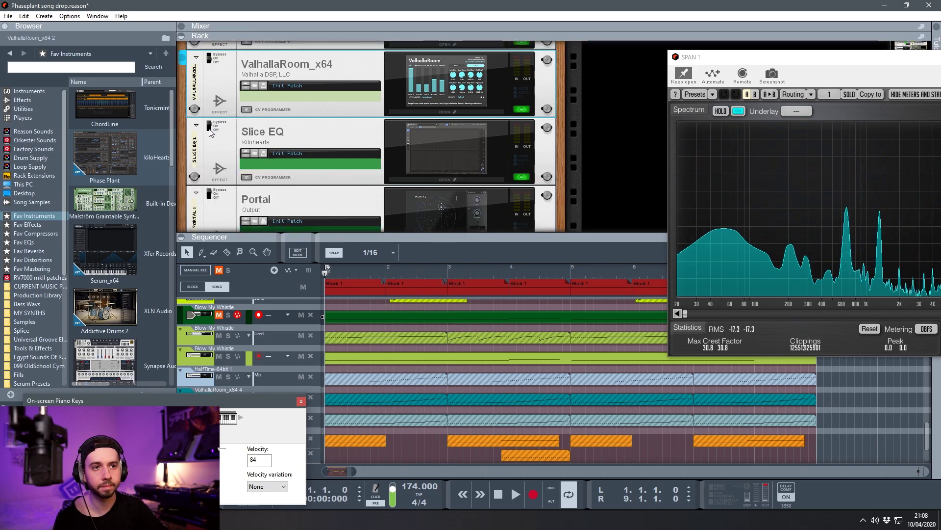
Enable the rack Slice EQ after ValhallaRoom and inspect its low-cut curve.
left_click(209, 129)
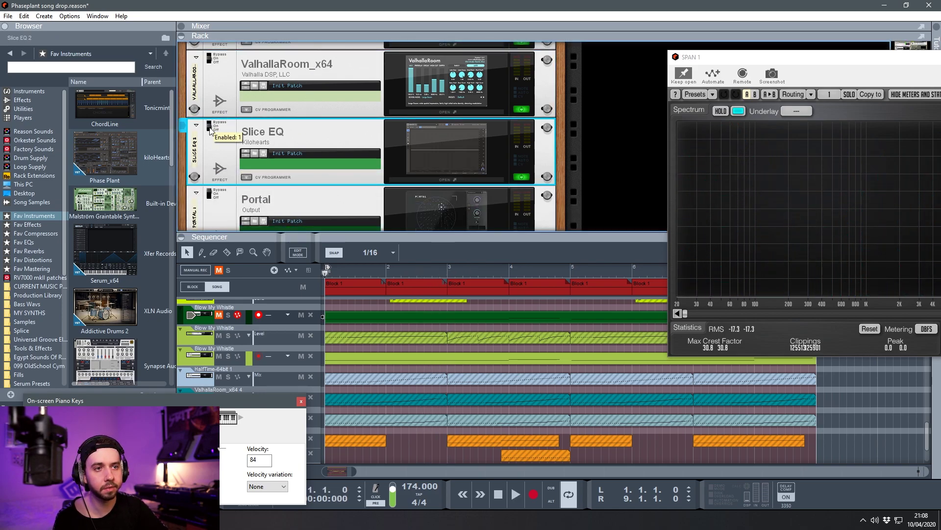
left_click(420, 143)
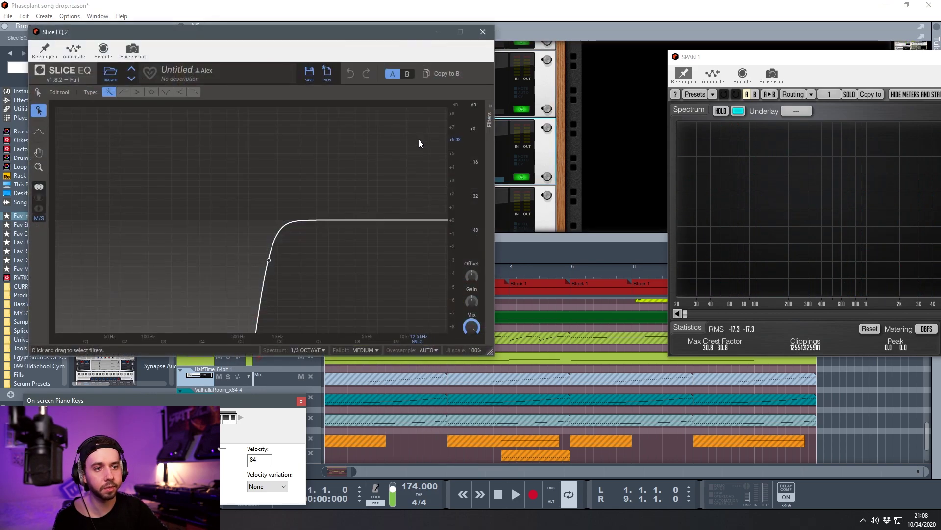
left_click(481, 32)
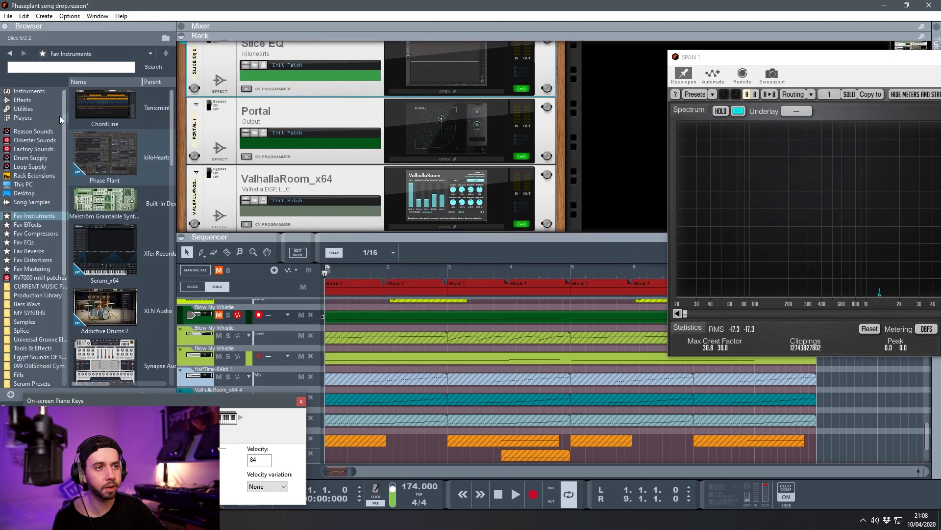
Enable Portal after the rack Slice EQ and audition the soloed whistle through it.
left_click(214, 124)
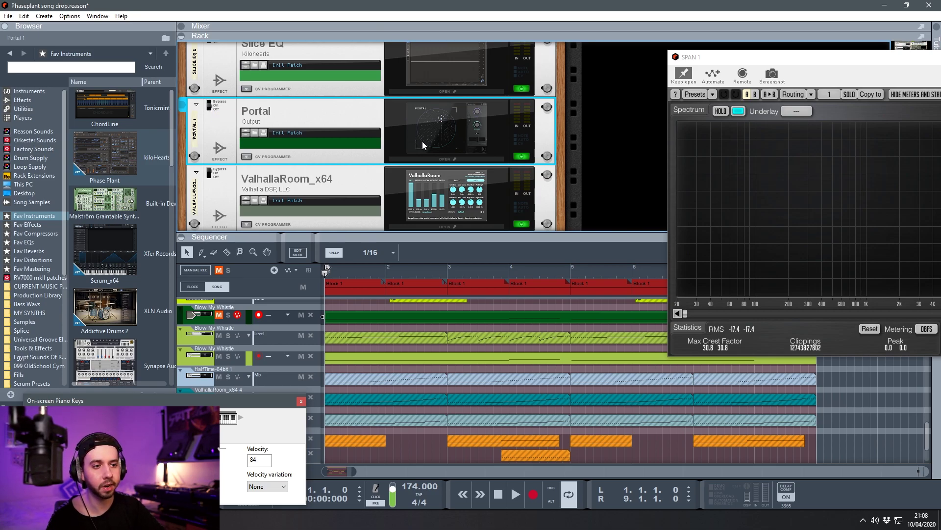
key("space")
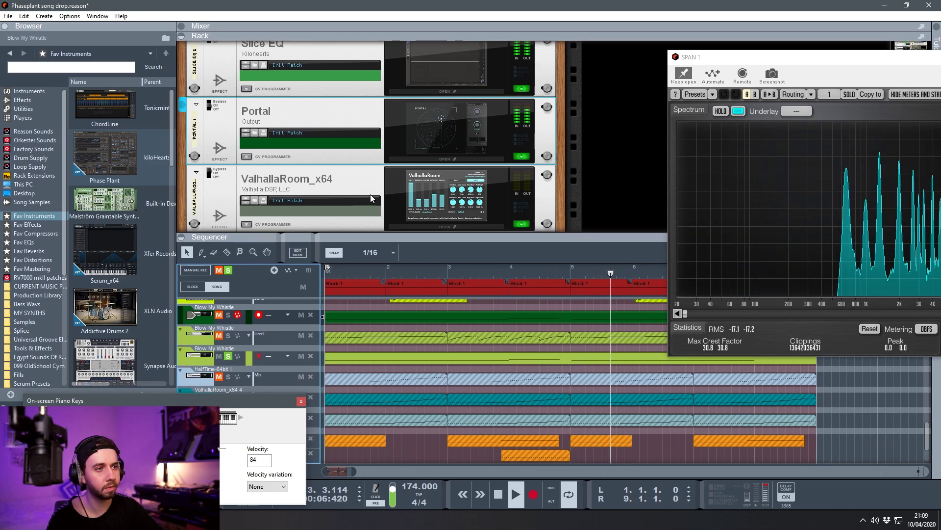
key("space")
Enable the second ValhallaRoom reverb, after Portal, and inspect its BrightCistern preset settings.
scroll(211, 108, "down", 1)
left_click(211, 109)
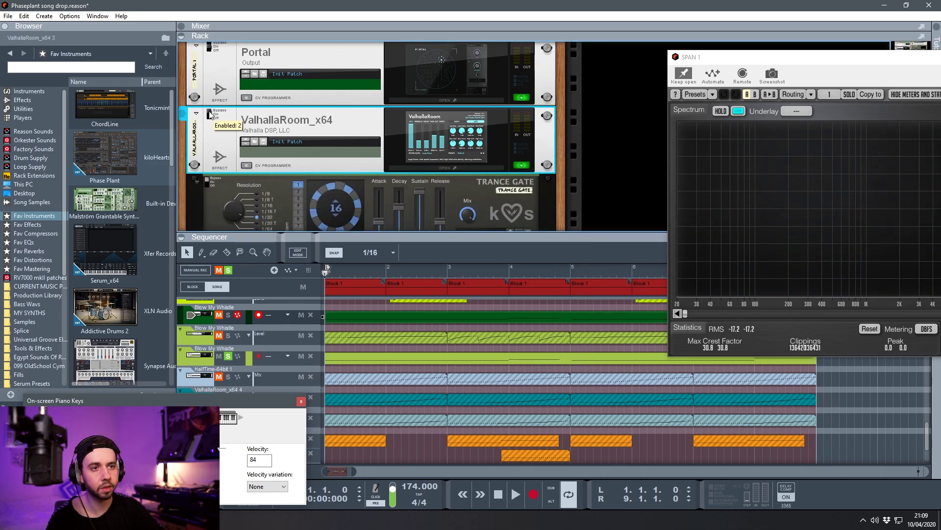
left_click(398, 138)
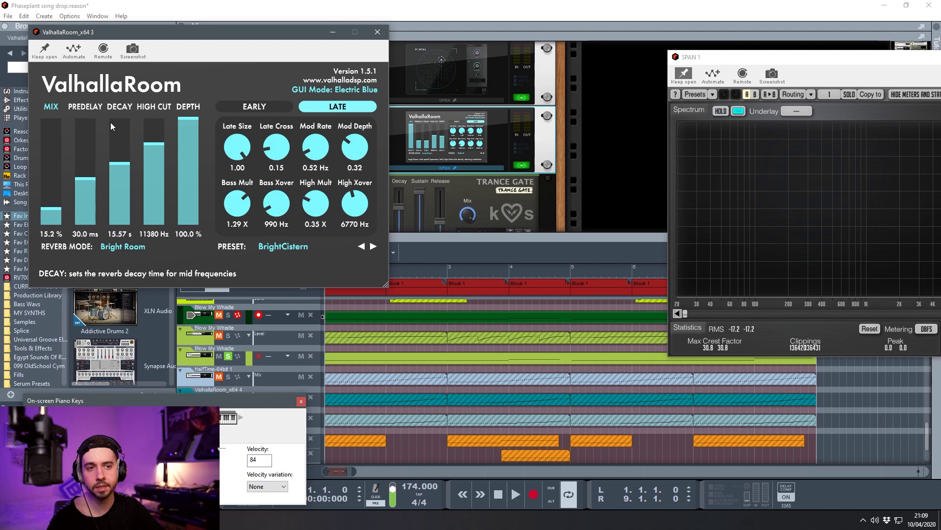
left_click_drag(129, 31, 178, 35)
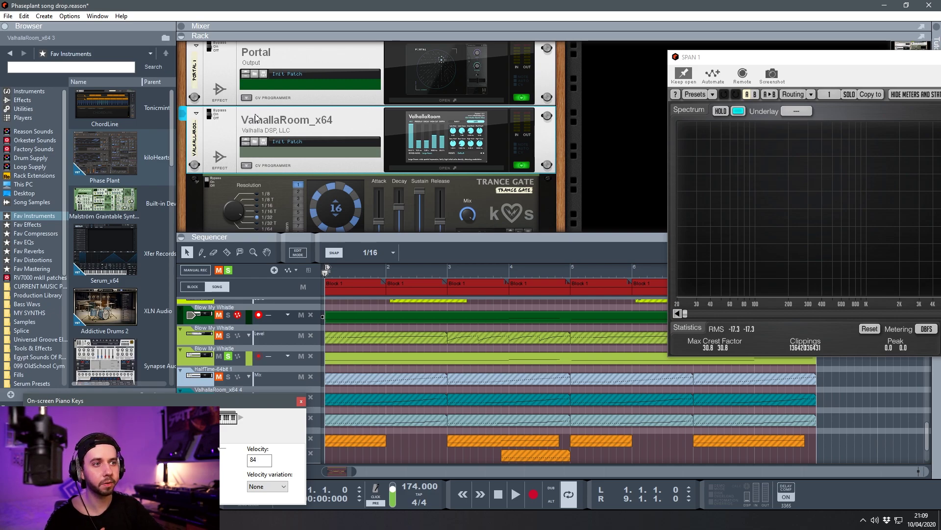
Review the Lane 3 effects in the whistle's Phase Plant again, and return to Portal and the second ValhallaRoom in the rack.
scroll(256, 118, "up", 6)
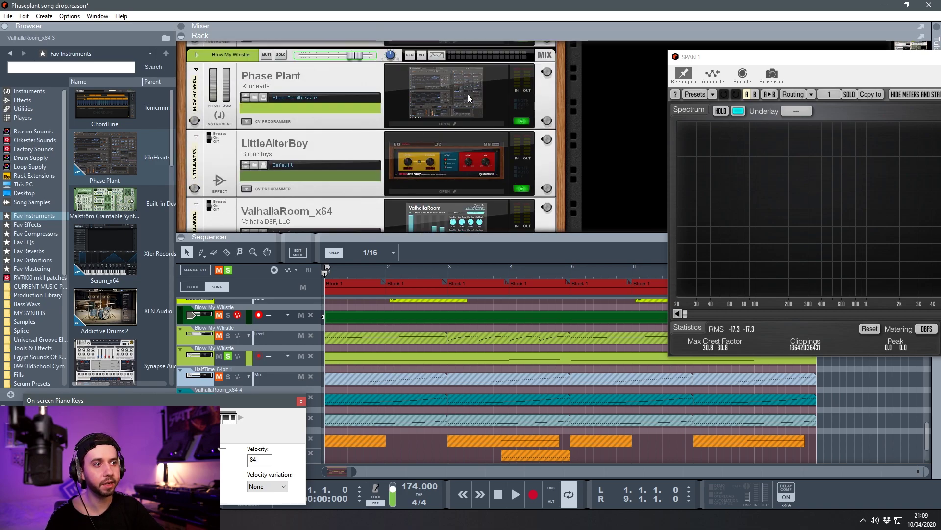
left_click(467, 99)
scroll(634, 238, "down", 5)
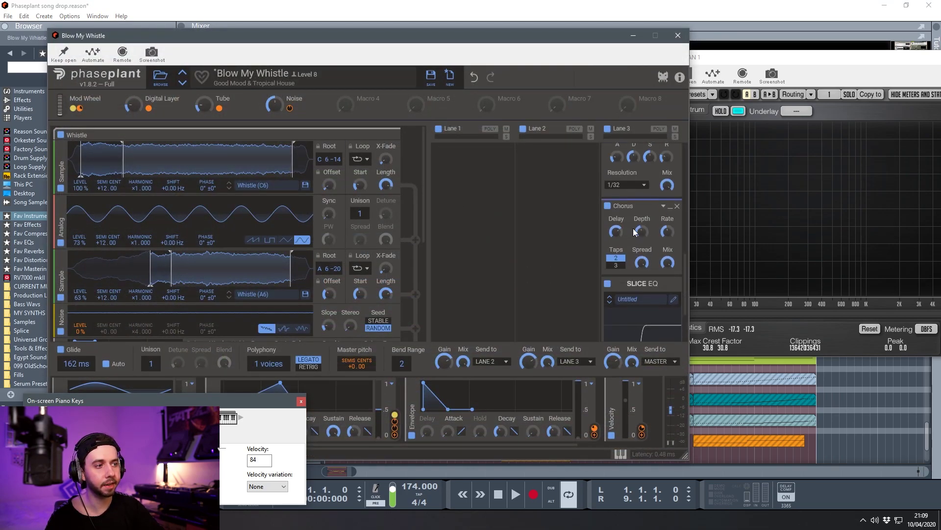
left_click(678, 36)
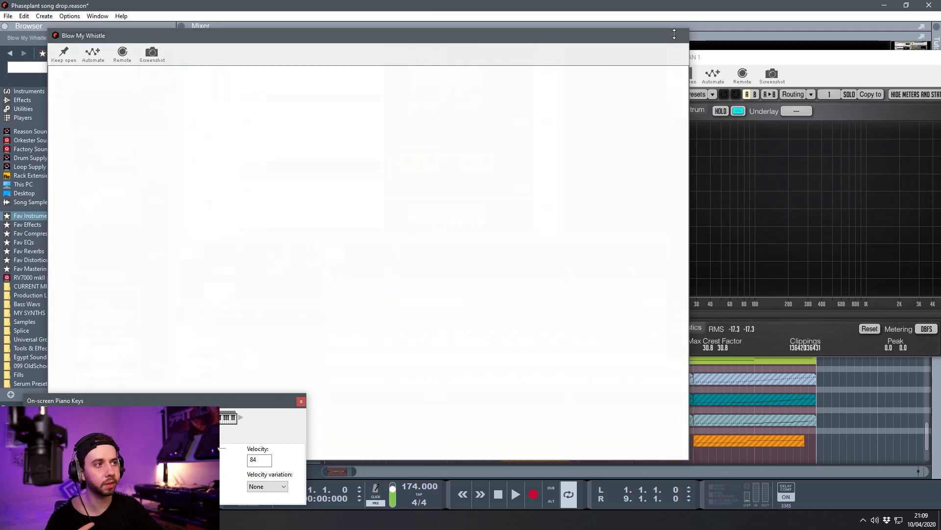
scroll(490, 119, "down", 5)
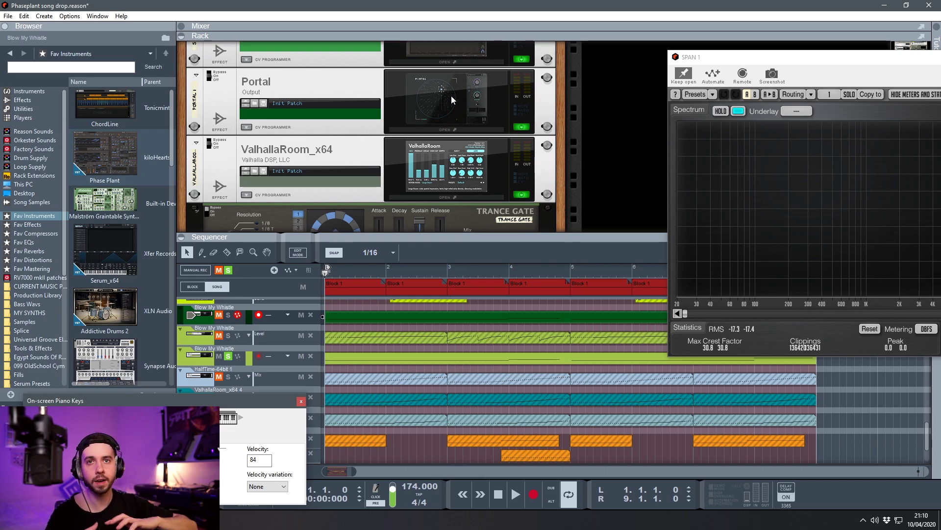
Audition the soloed whistle through the second ValhallaRoom reverb that follows Portal.
scroll(444, 115, "down", 2)
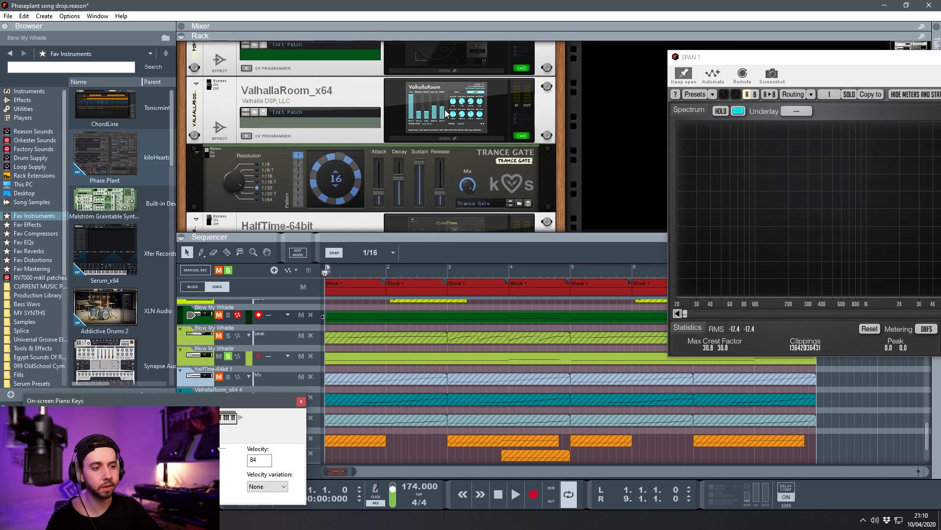
key("space")
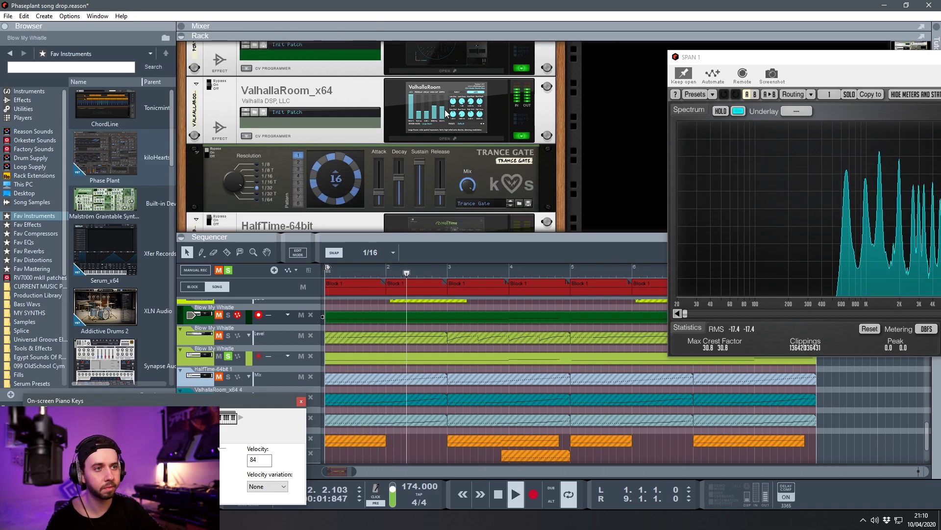
key("space")
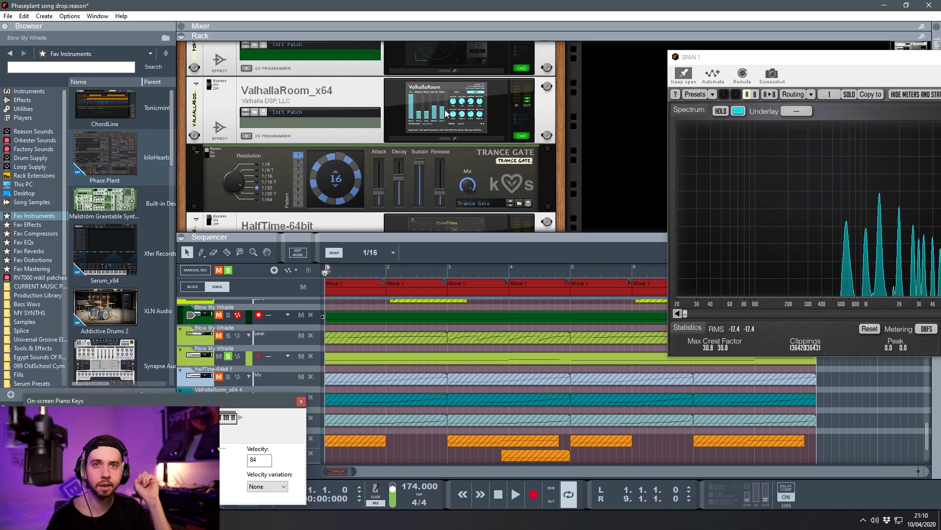
Enable the Trance Gate after the second ValhallaRoom and audition the soloed whistle through it.
left_click(206, 155)
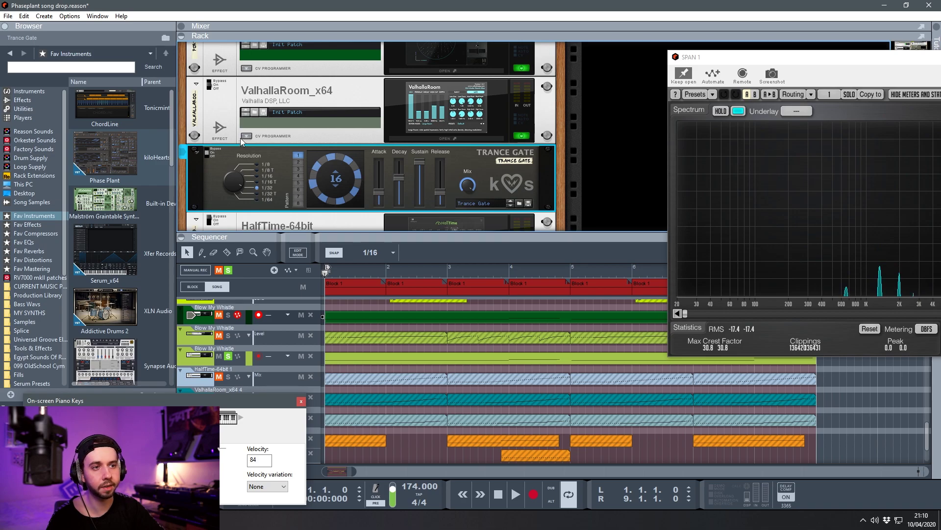
key("space")
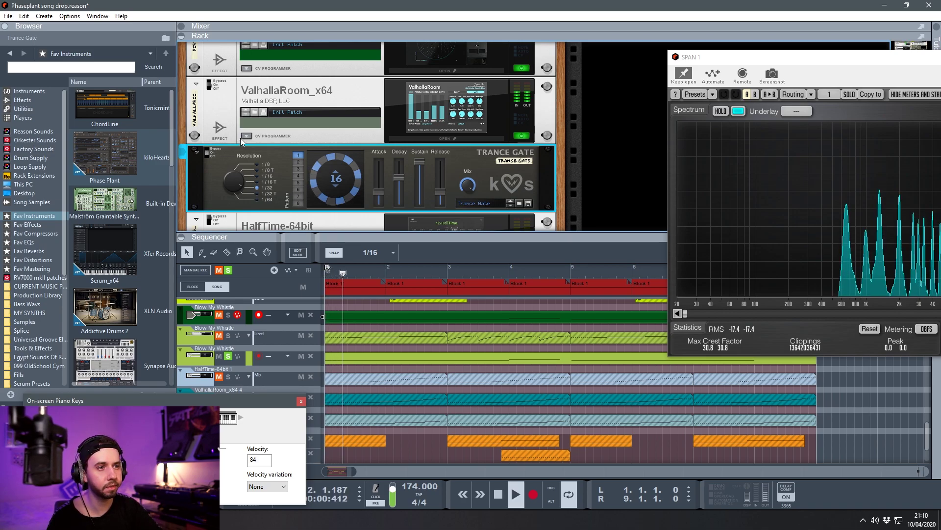
key("space")
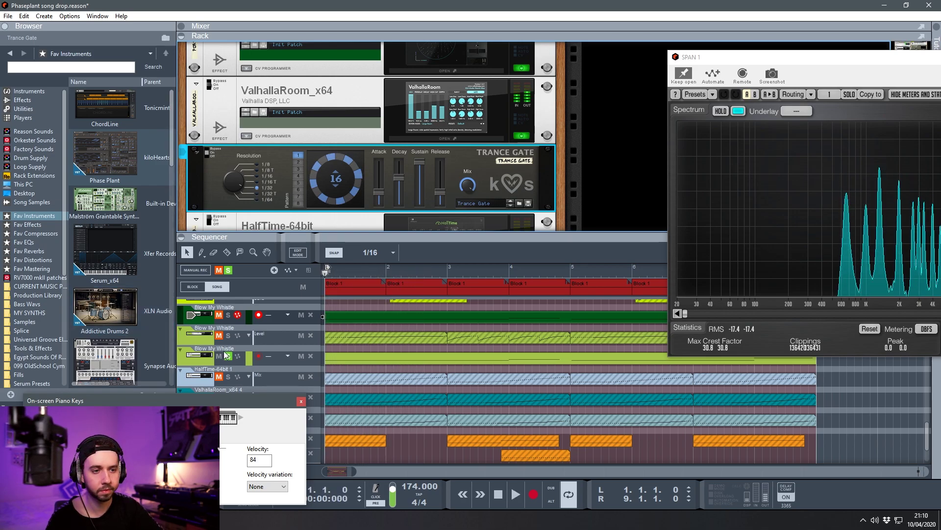
Unsolo the Blow My Whistle track and play the drop with all the other sounds.
left_click(229, 357)
key("space")
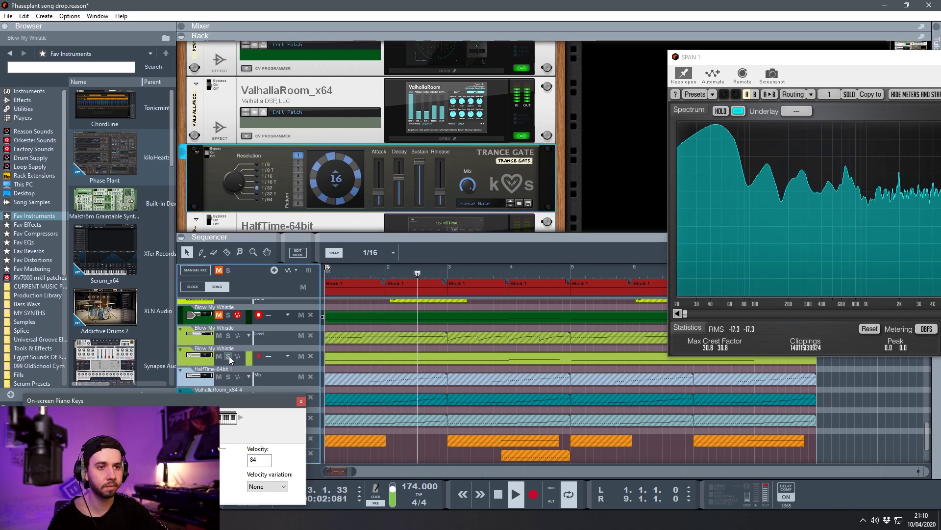
scroll(236, 163, "down", 3)
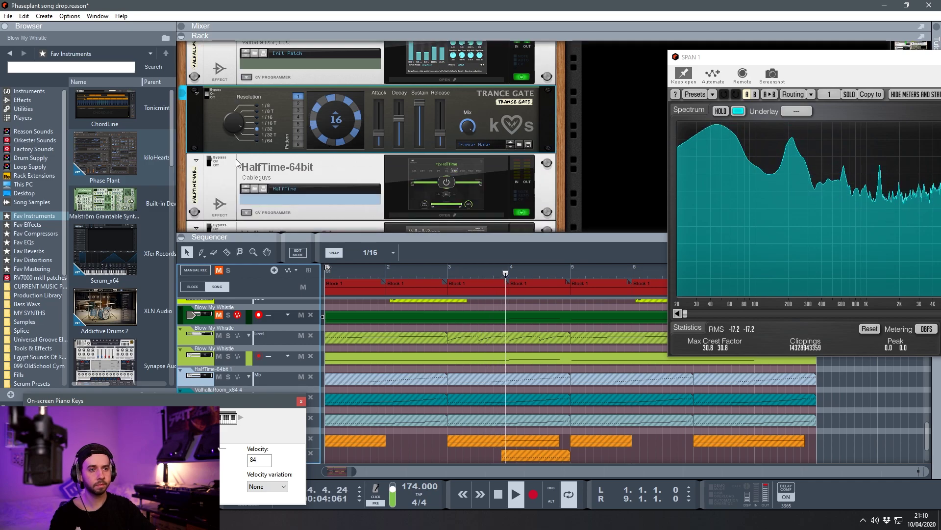
key("space")
Review the automated HalfTime, the ValhallaRoom after it with its reverb settings, and the final Trance Gate in the whistle's rack chain.
scroll(346, 113, "down", 1)
left_click(345, 113)
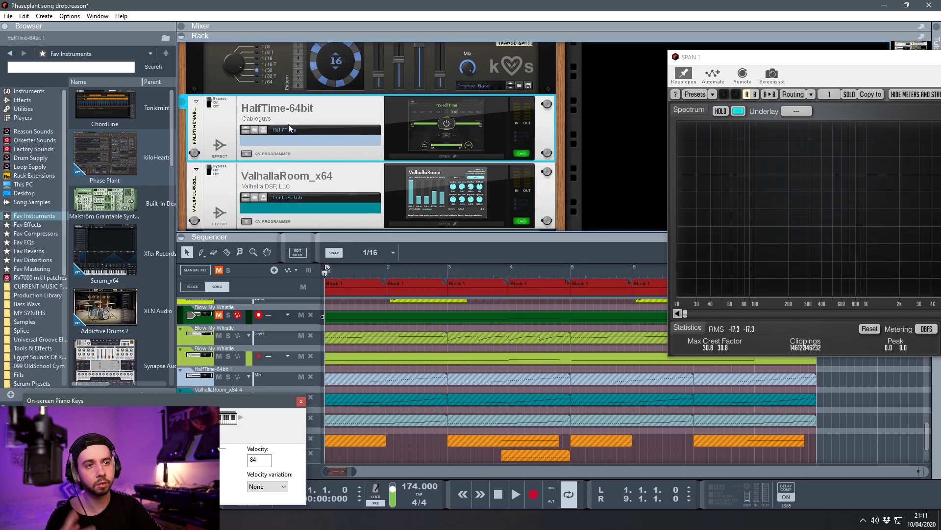
scroll(209, 106, "down", 2)
left_click(209, 108)
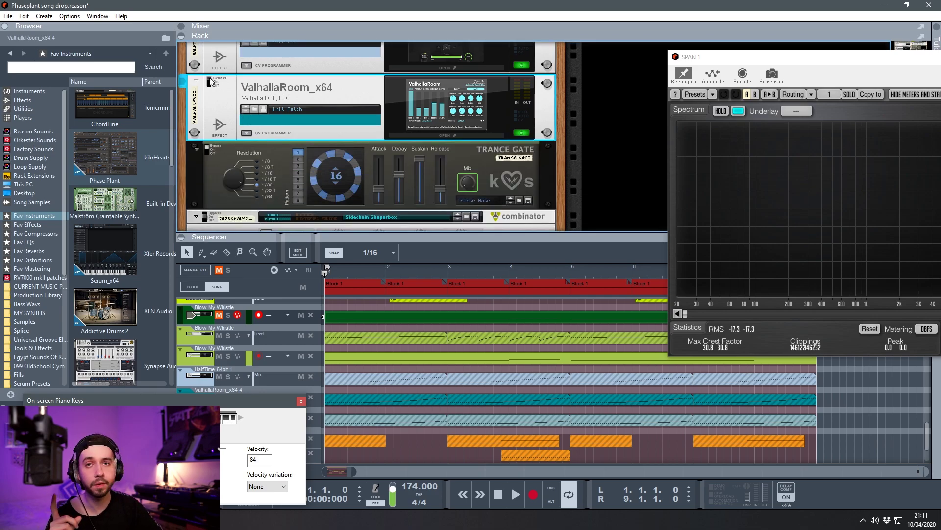
double_click(452, 98)
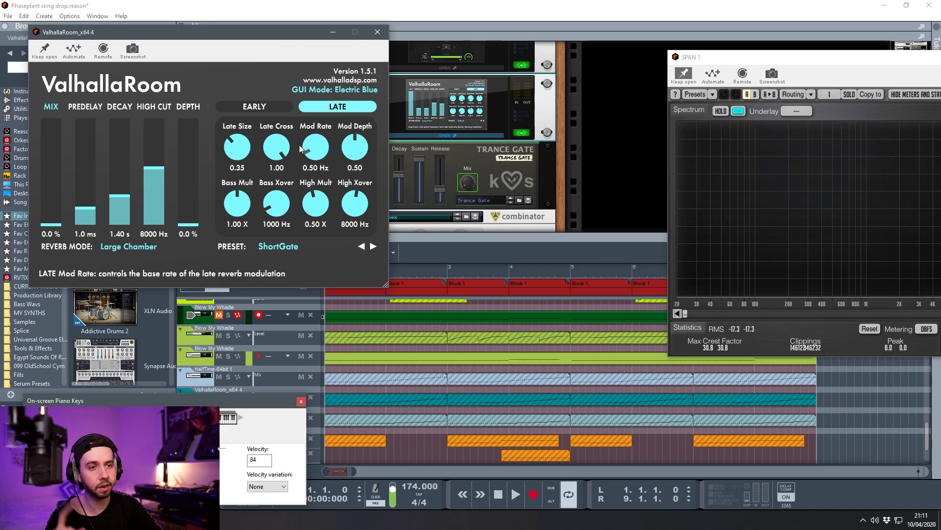
left_click(444, 162)
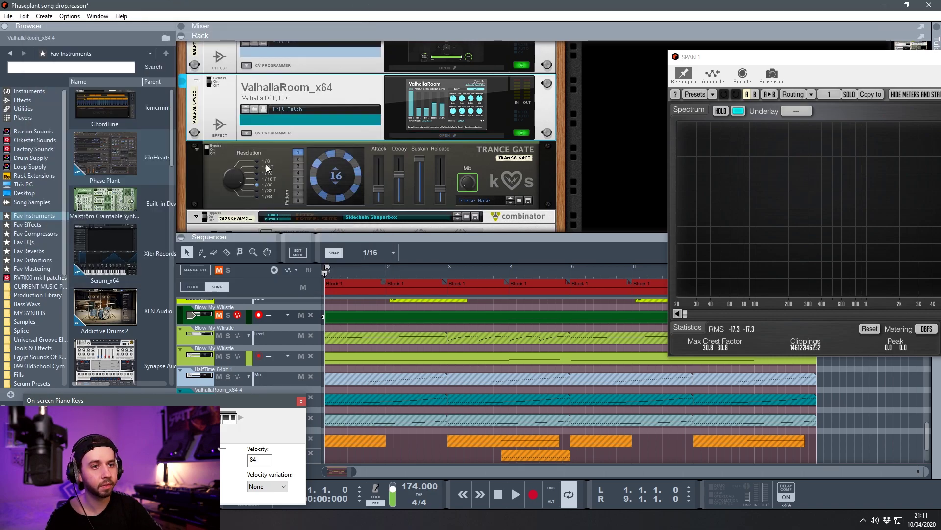
scroll(295, 154, "down", 3)
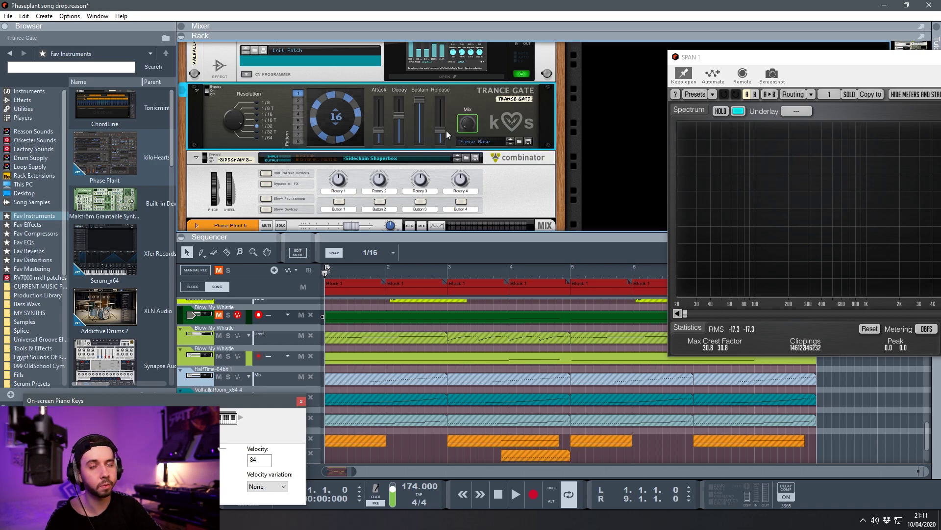
scroll(447, 135, "down", 3)
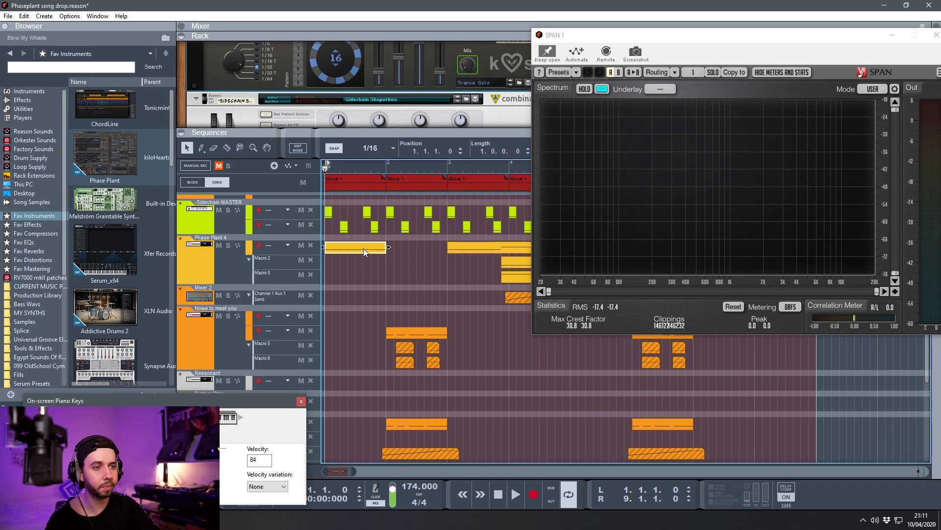
Review the Noise to meet you and Rubber Ring clips at bar 2, and select the lower Blow My Whistle track.
scroll(399, 313, "down", 5)
left_click(404, 215)
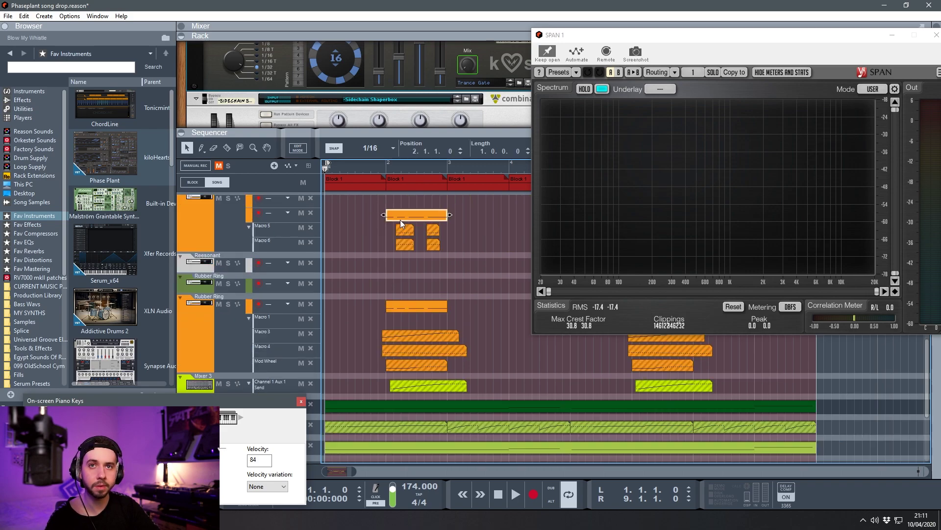
left_click(414, 305)
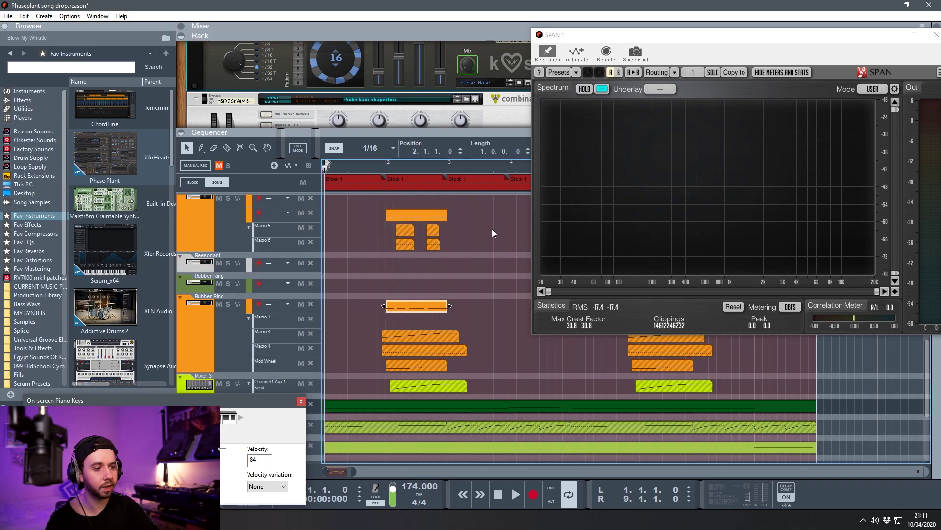
scroll(356, 308, "down", 5)
left_click(238, 327)
mouse_move(620, 36)
left_mouse_down()
mouse_move(737, 210)
mouse_move(660, 242)
mouse_move(561, 16)
mouse_move(615, 34)
left_mouse_up()
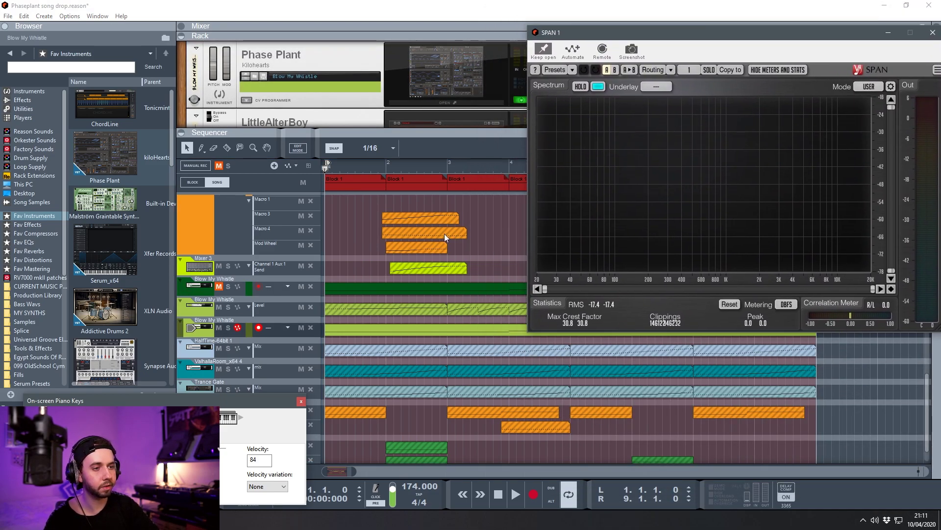
Return to the Phase Plant 4 tracks in the sequencer and play back the complete drop.
scroll(441, 235, "up", 9)
key("space")
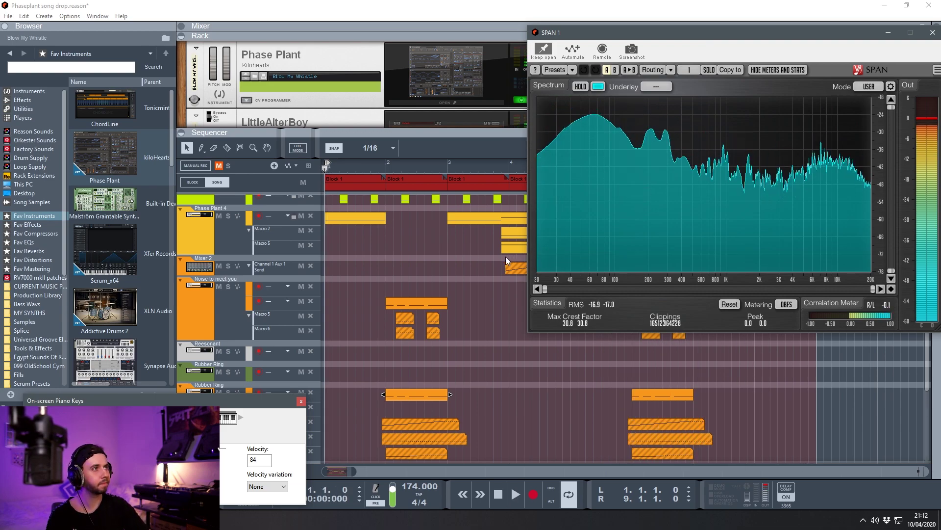
left_click(475, 283)
key("space")
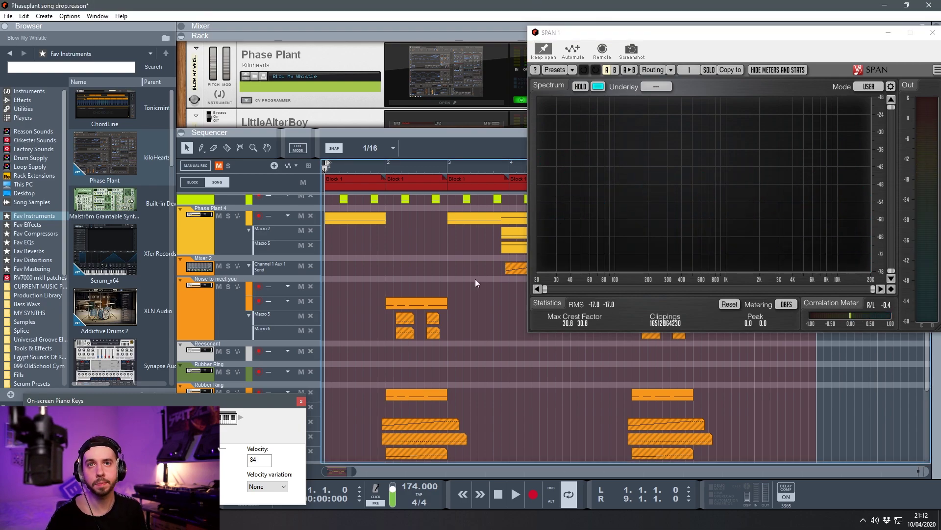